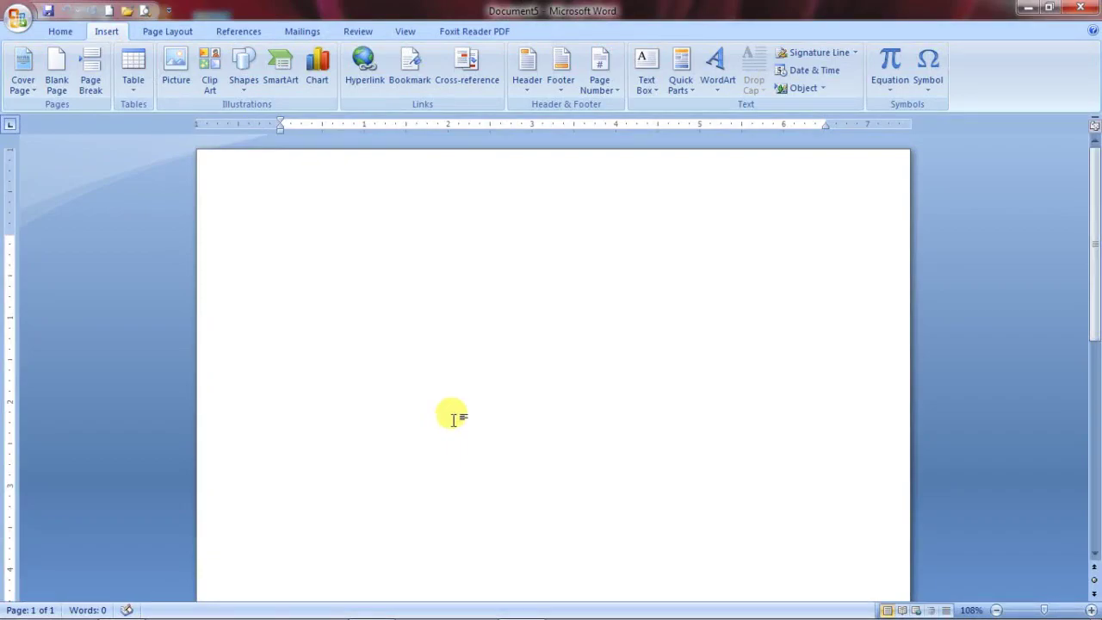
Step: Browse the Header gallery and insert the Alphabet header design
click(531, 85)
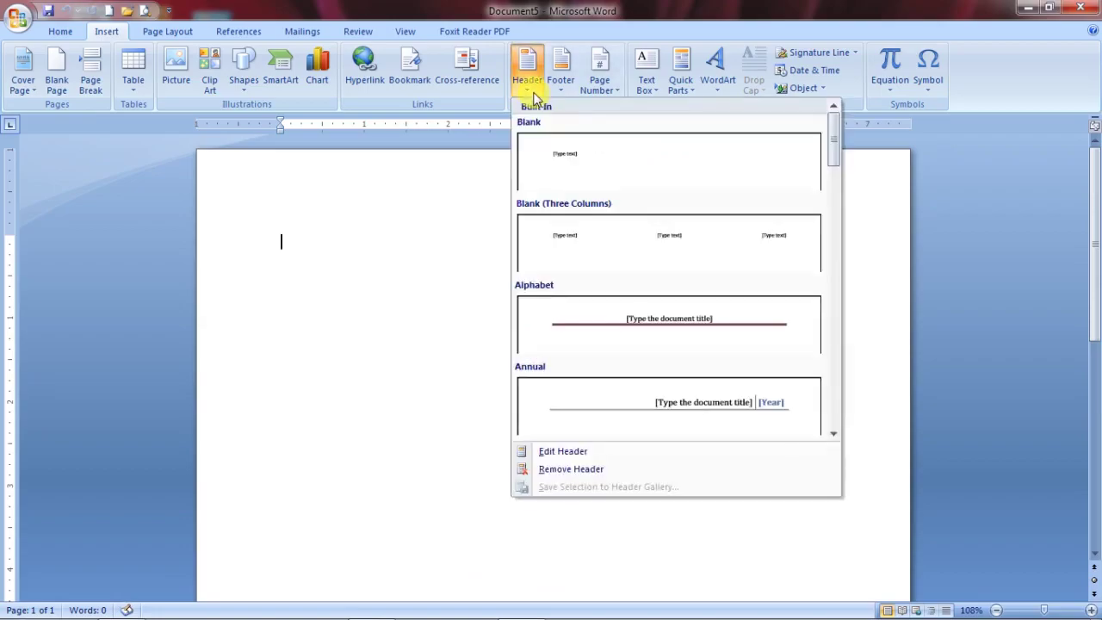
scroll(758, 297, down, 3)
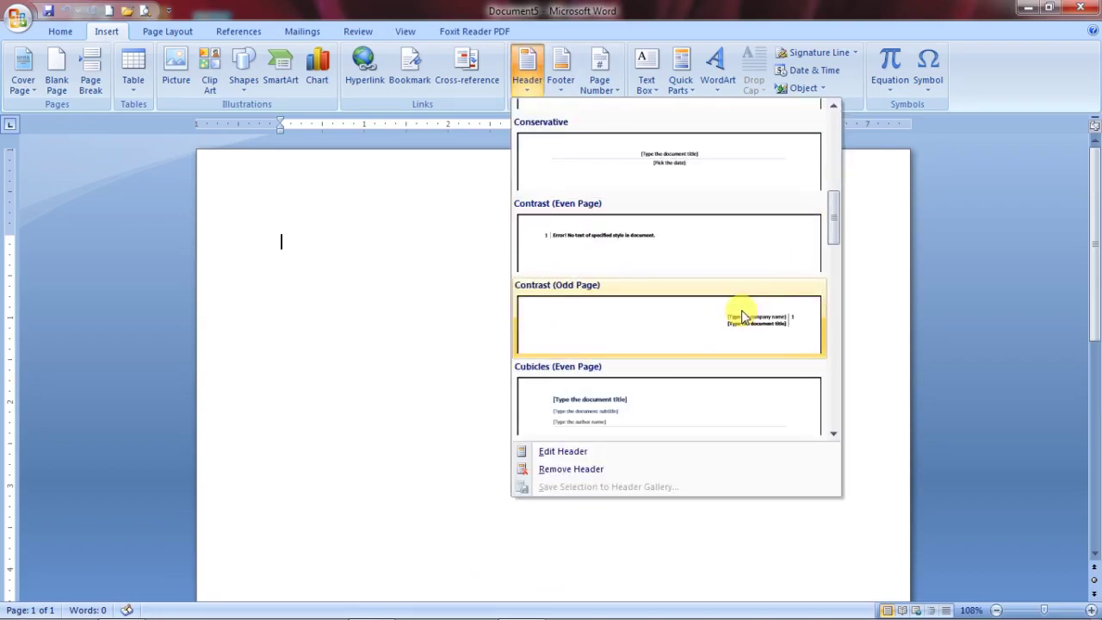
scroll(741, 315, up, 3)
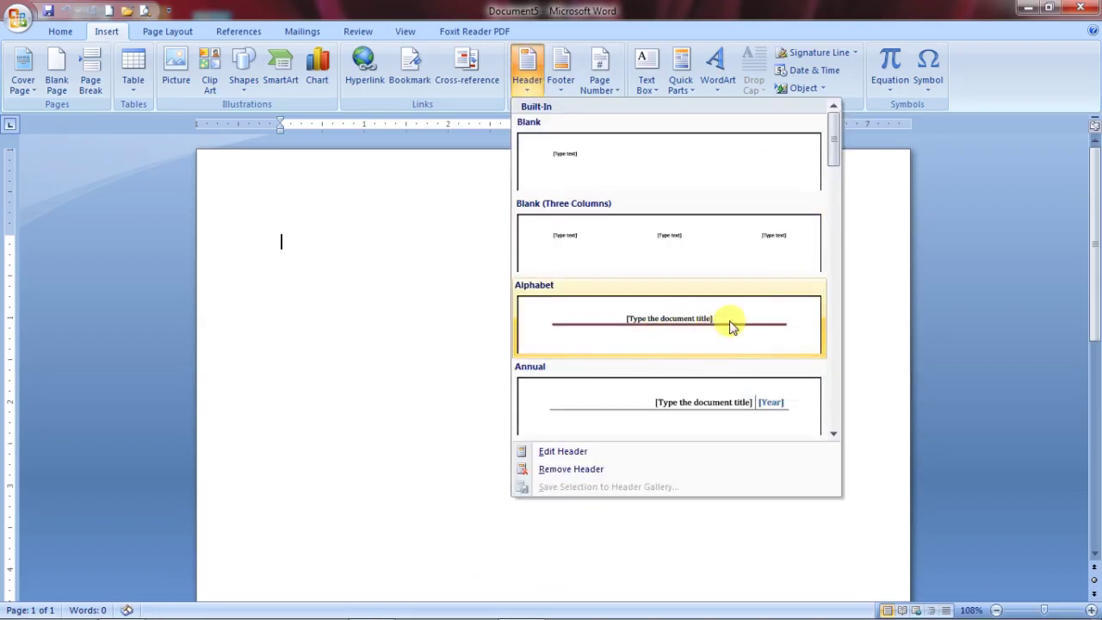
scroll(711, 332, down, 2)
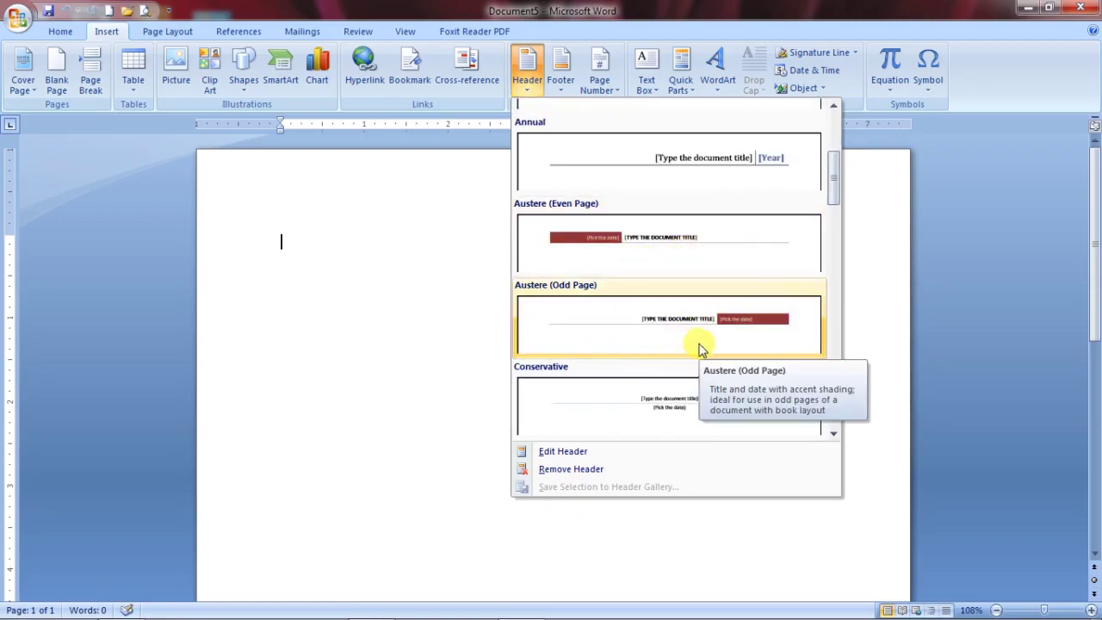
scroll(701, 344, down, 1)
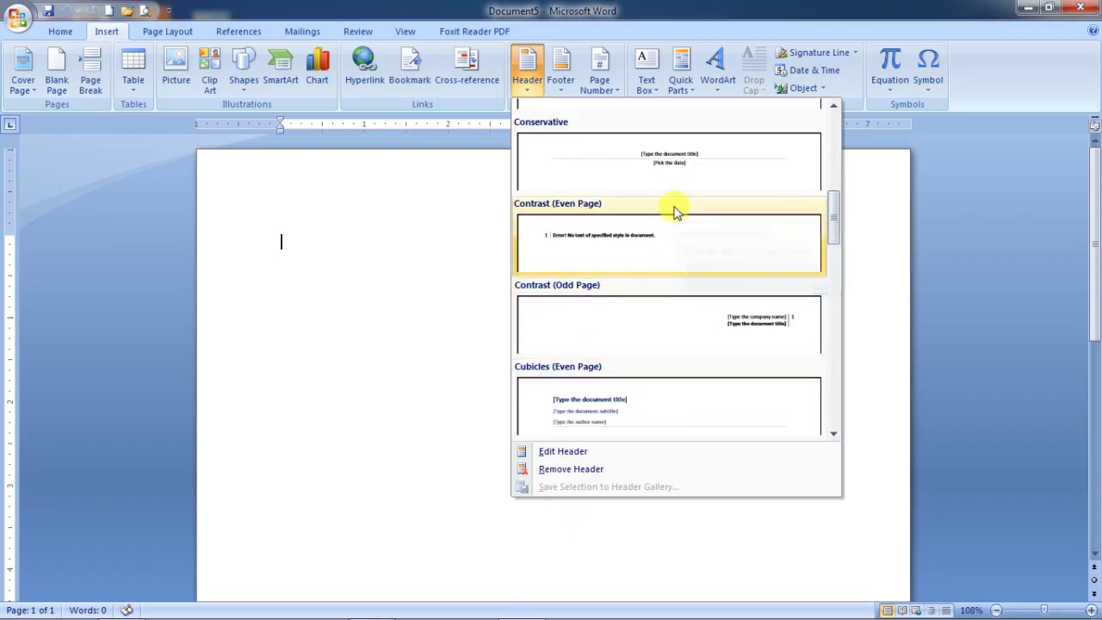
scroll(673, 231, down, 5)
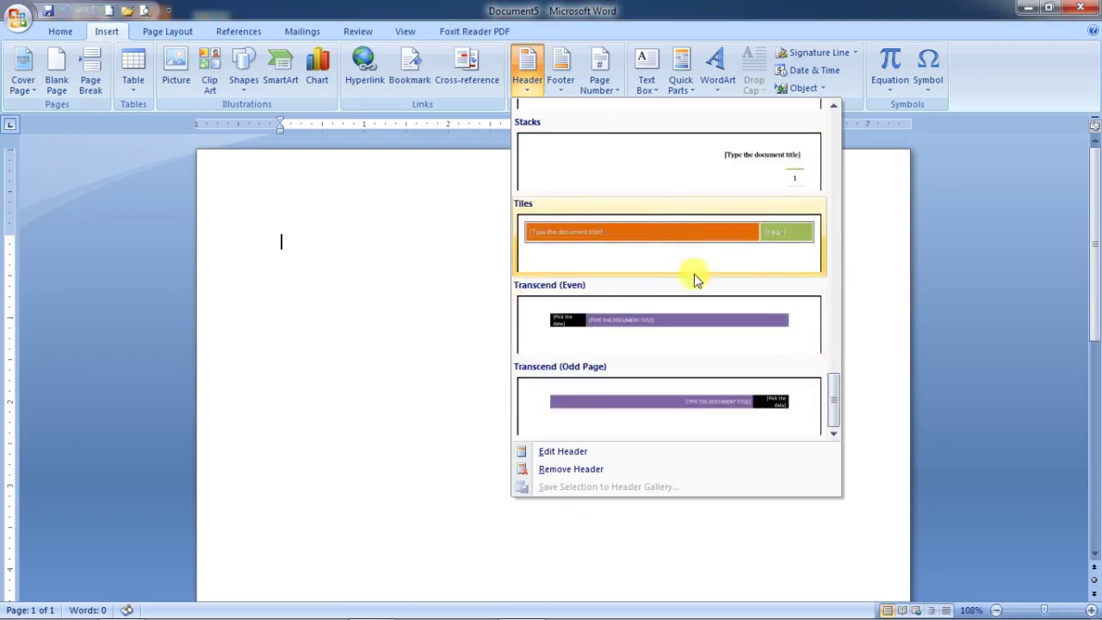
scroll(713, 336, up, 2)
scroll(717, 349, down, 1)
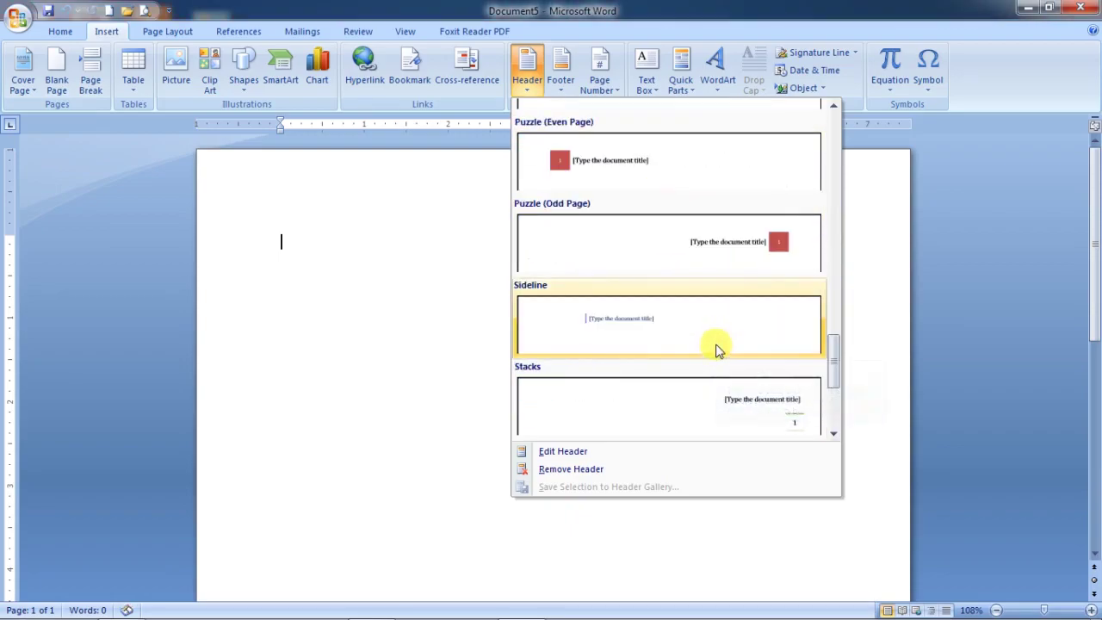
scroll(720, 344, up, 5)
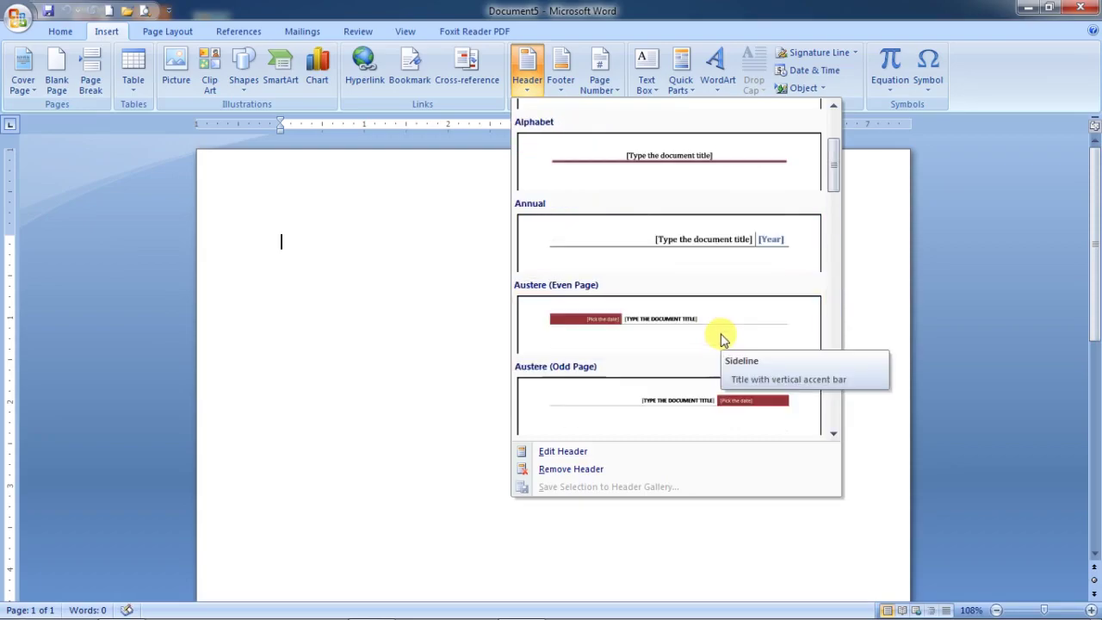
click(709, 171)
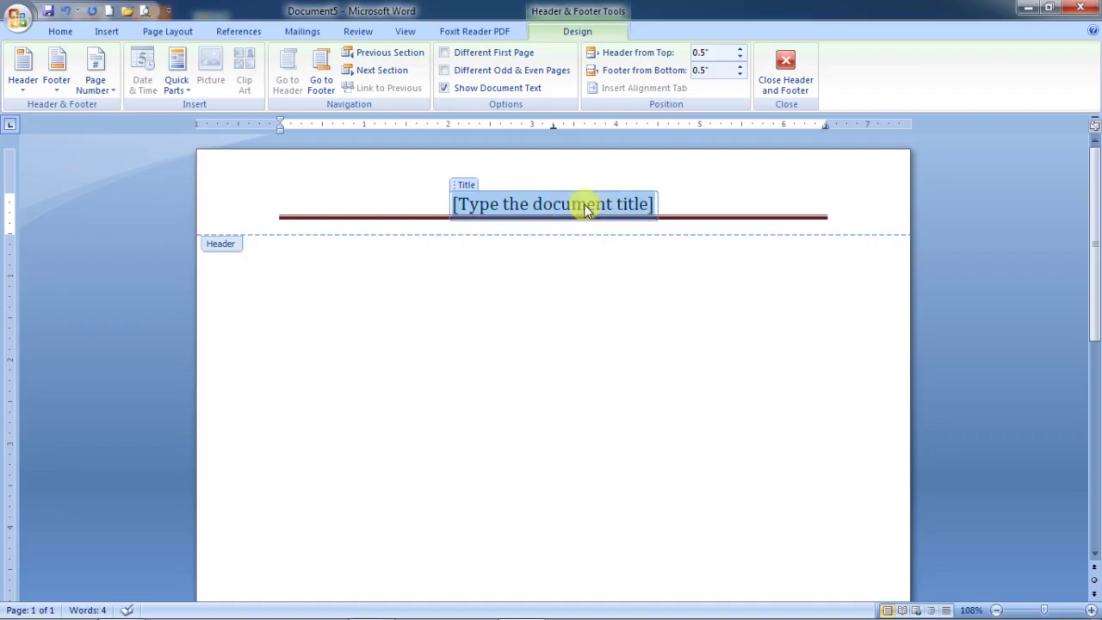
Step: Type 'Raja computer academy' into the header's title placeholder
text(Raja)
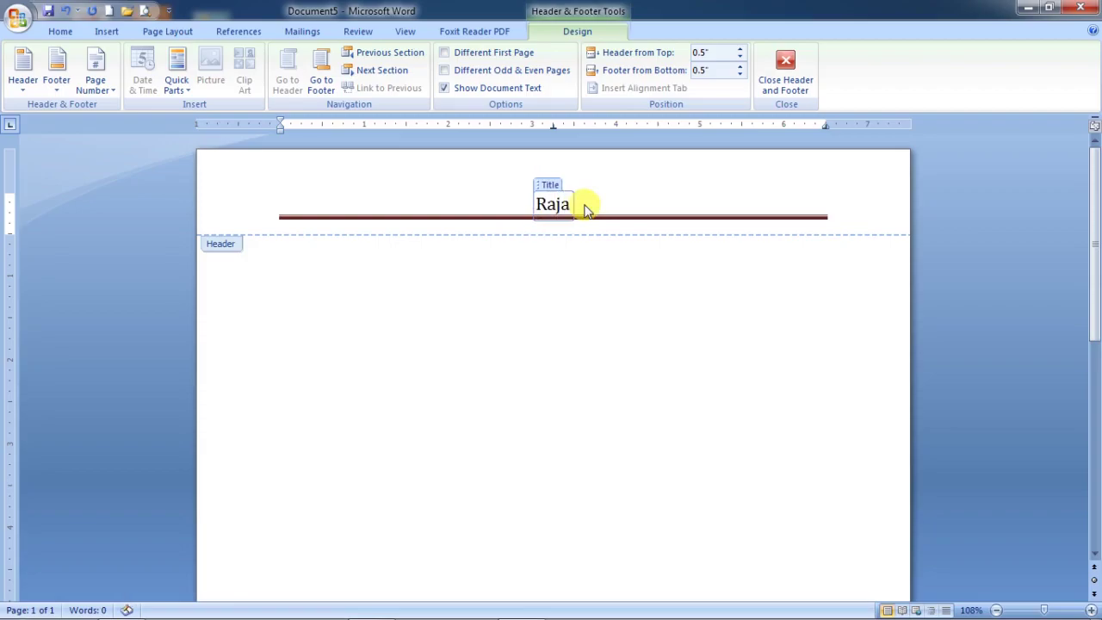
text( computer academy)
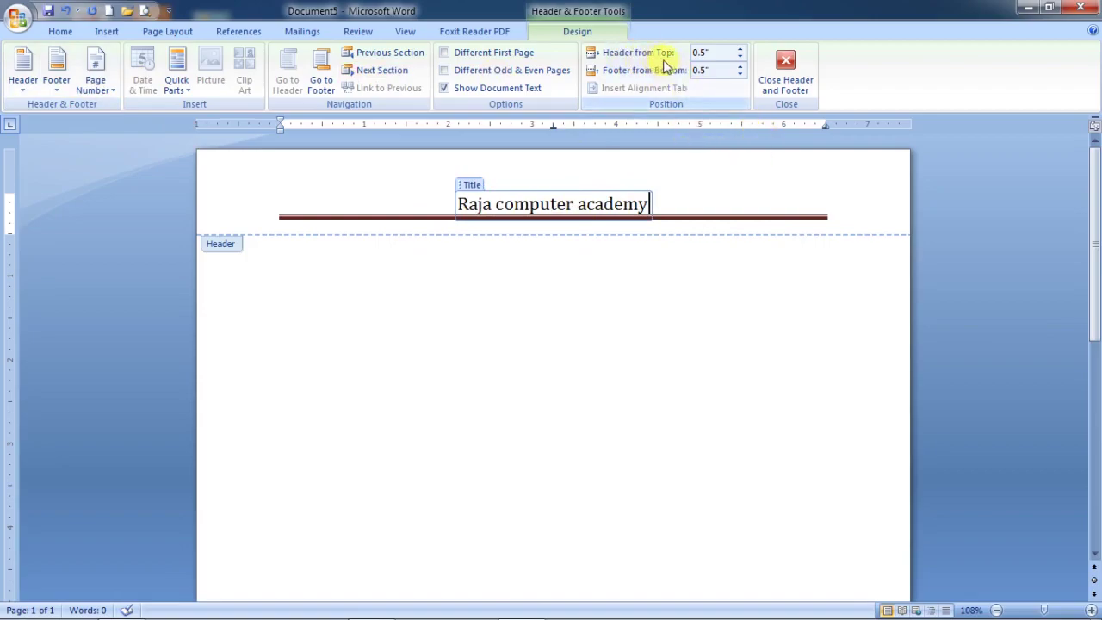
click(740, 53)
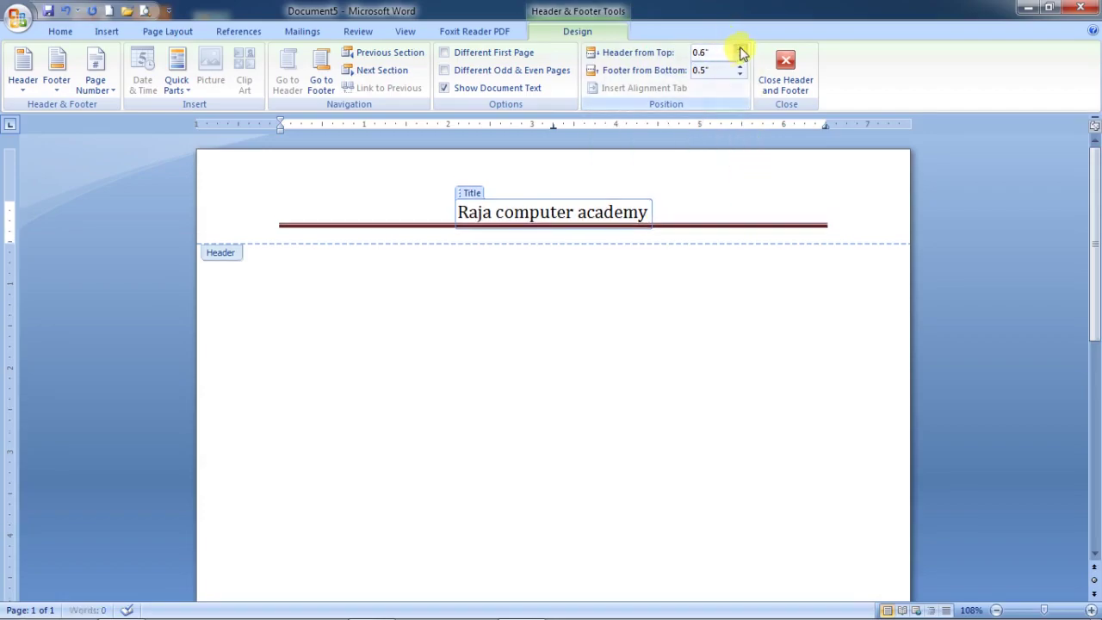
drag(741, 52, 741, 52)
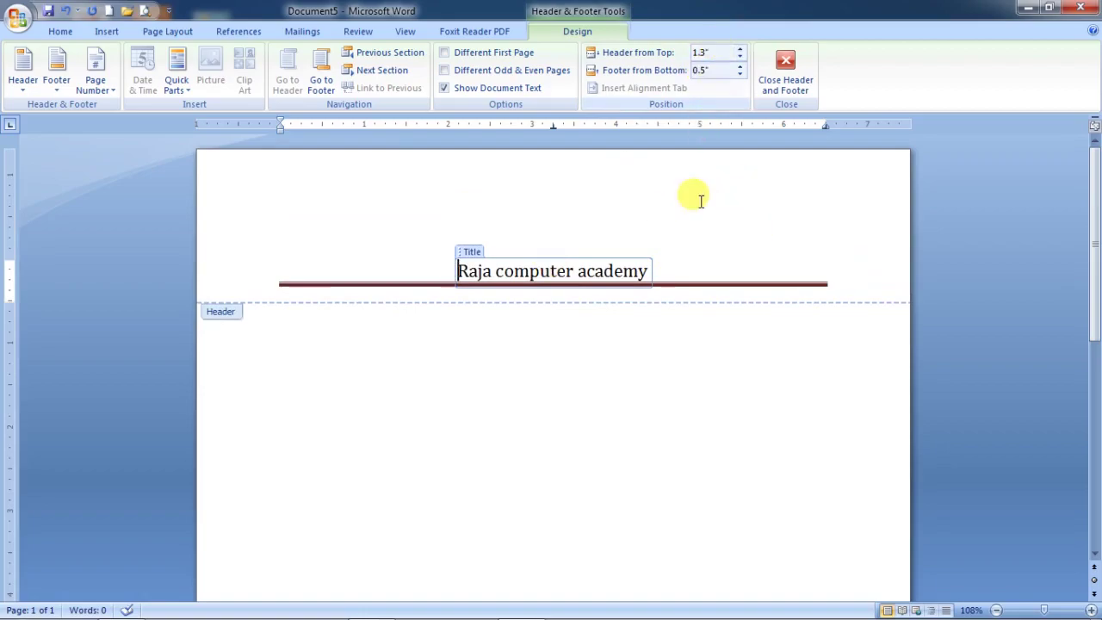
click(741, 57)
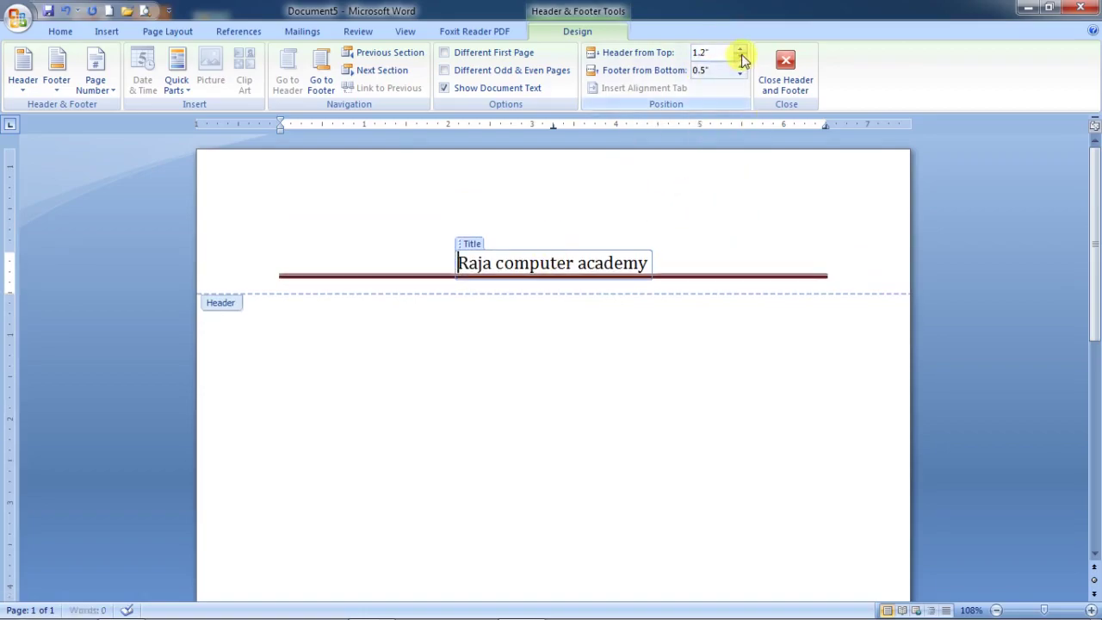
drag(741, 56, 741, 60)
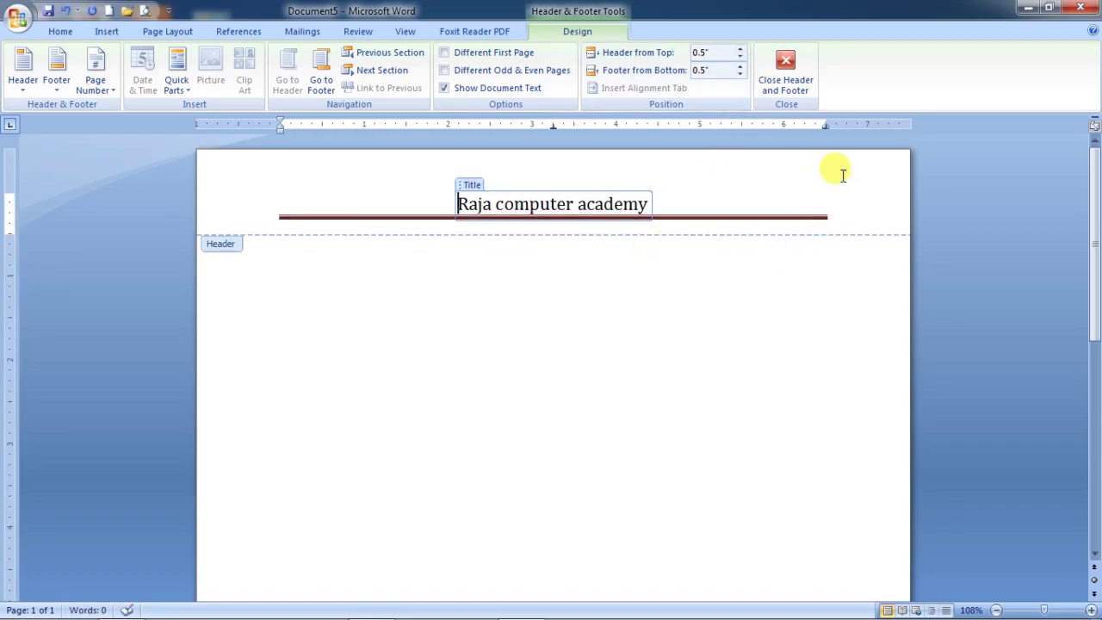
Step: Close header editing and return to the body of page 1
click(792, 79)
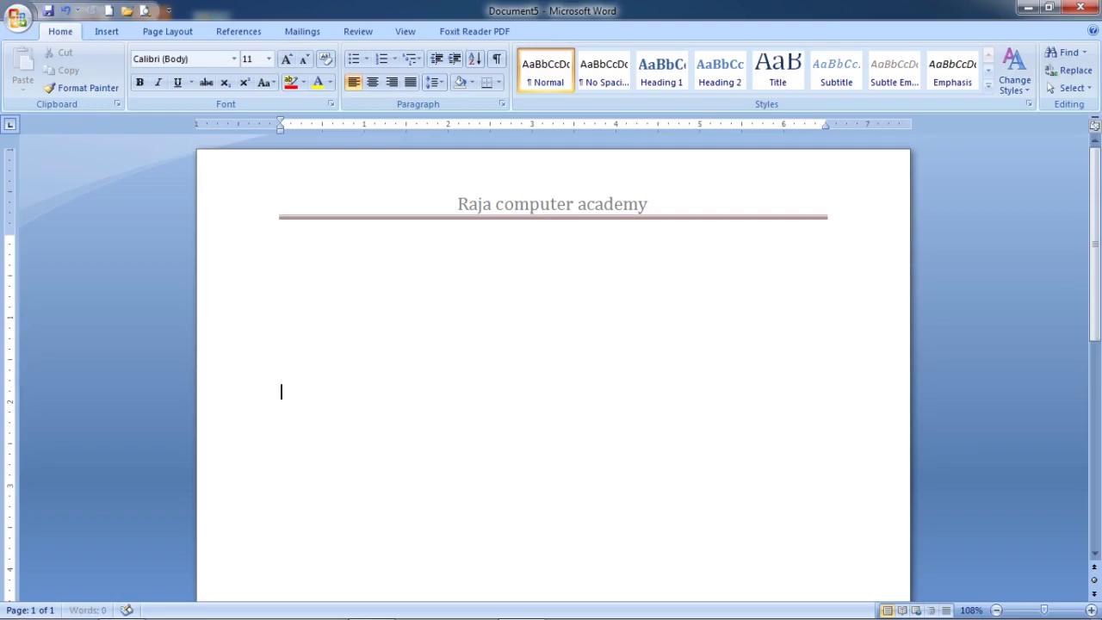
scroll(551, 362, down, 5)
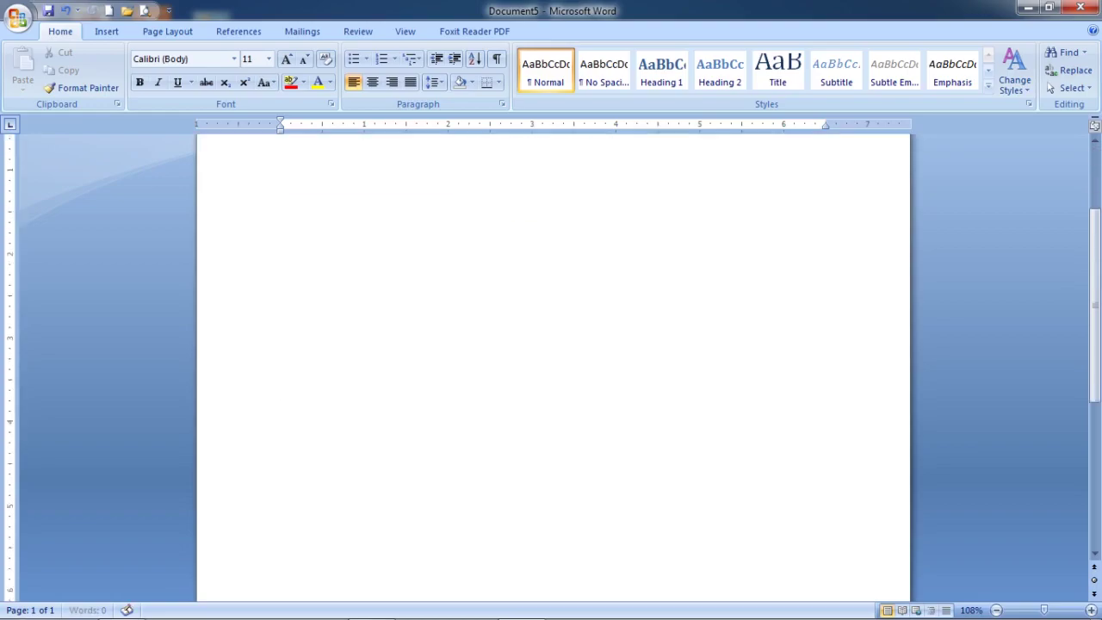
scroll(551, 362, down, 3)
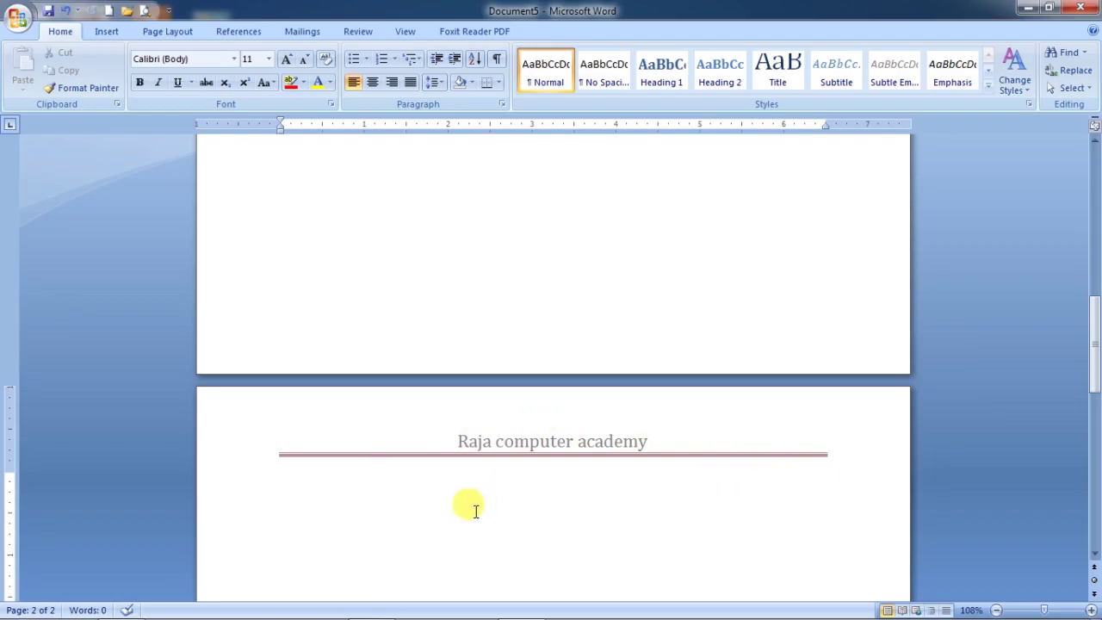
scroll(483, 513, up, 15)
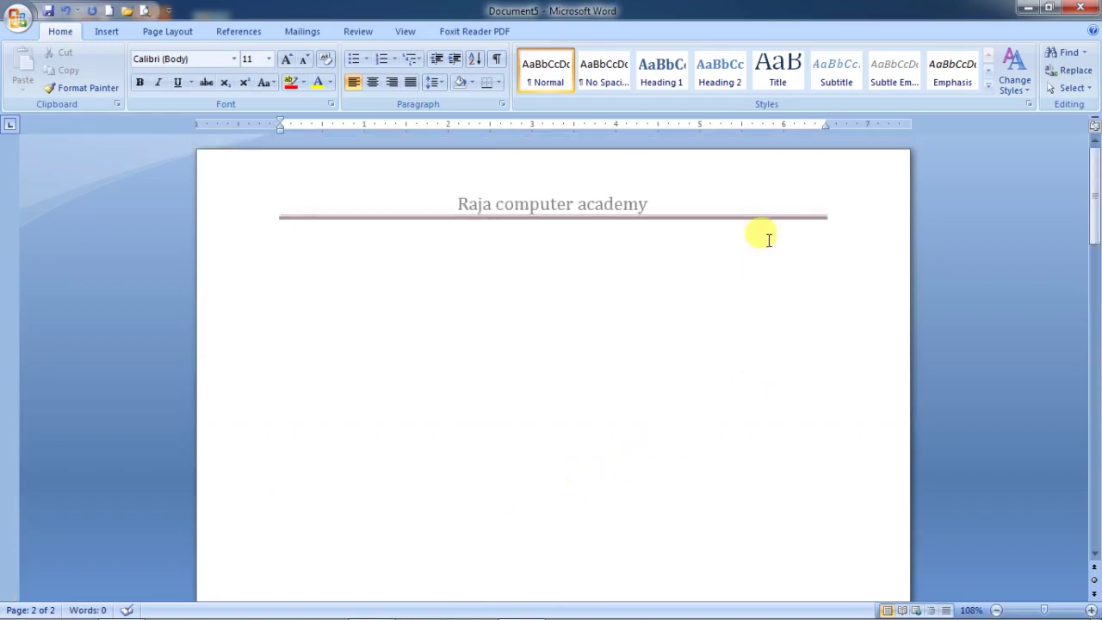
click(592, 307)
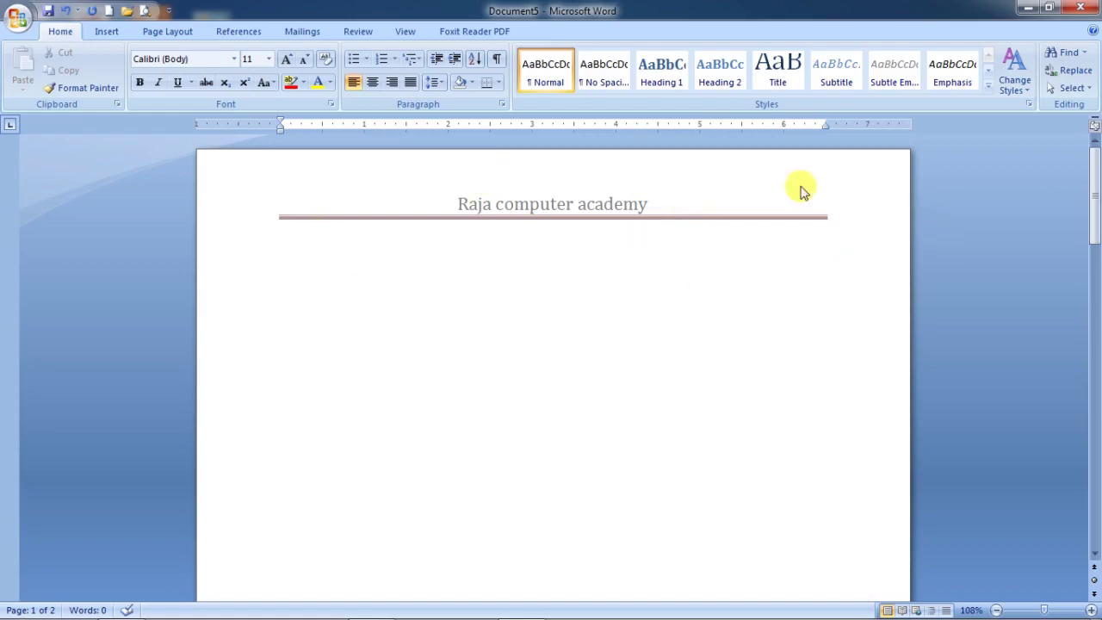
Step: Add a new page with Ctrl+Enter and check that it repeats the header
scroll(648, 435, down, 3)
scroll(653, 446, down, 6)
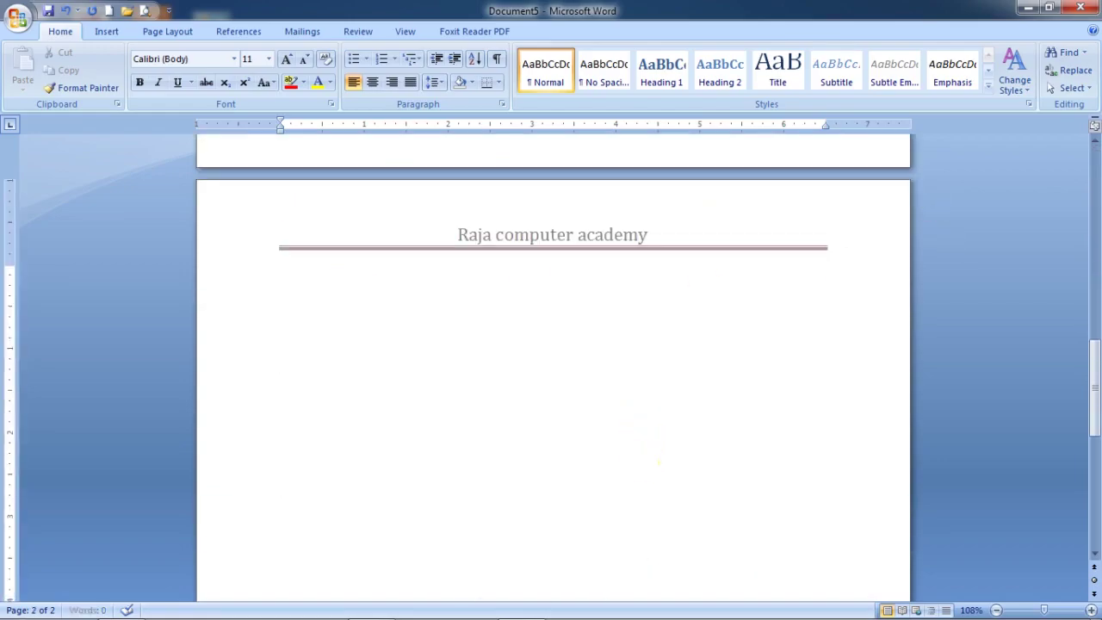
scroll(552, 366, down, 3)
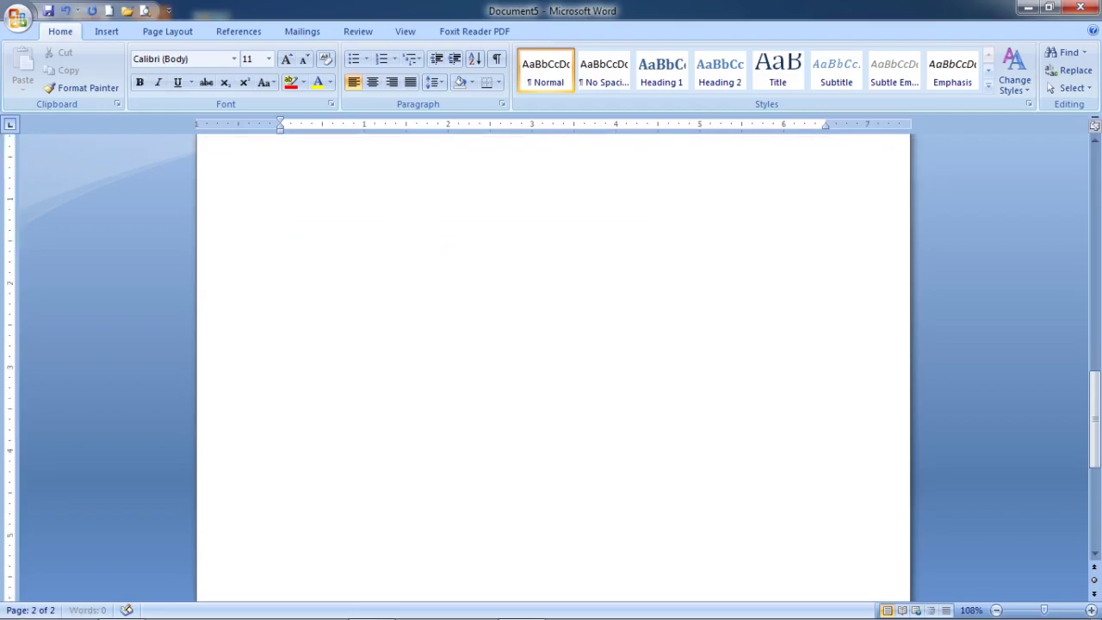
scroll(552, 366, up, 3)
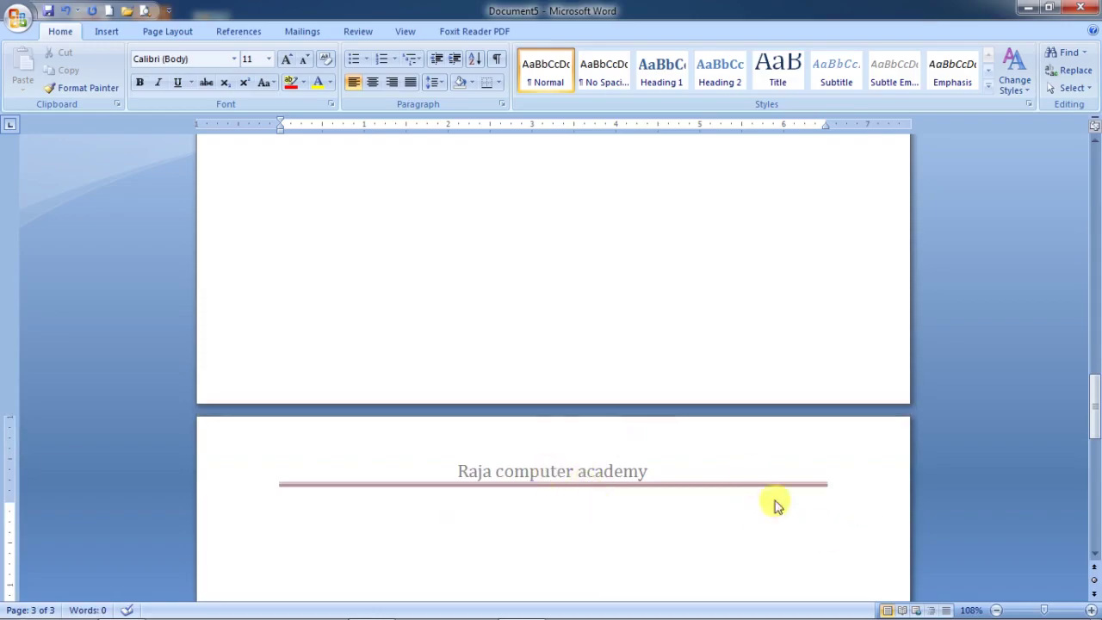
key(ctrl+Return)
scroll(749, 508, down, 5)
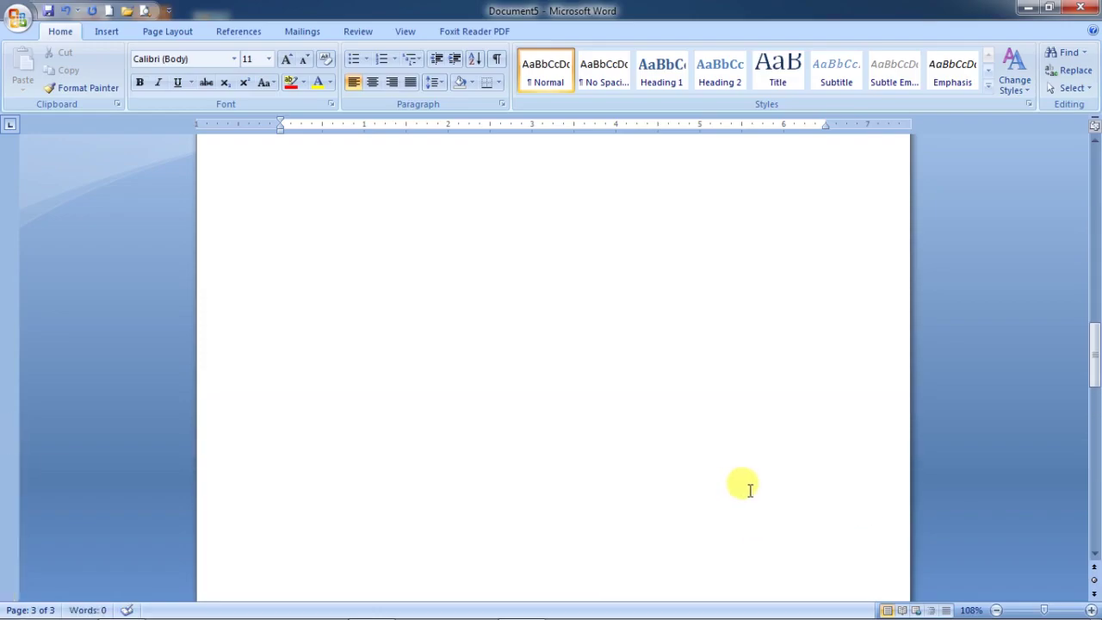
scroll(751, 490, up, 2)
scroll(752, 490, down, 3)
scroll(756, 489, up, 2)
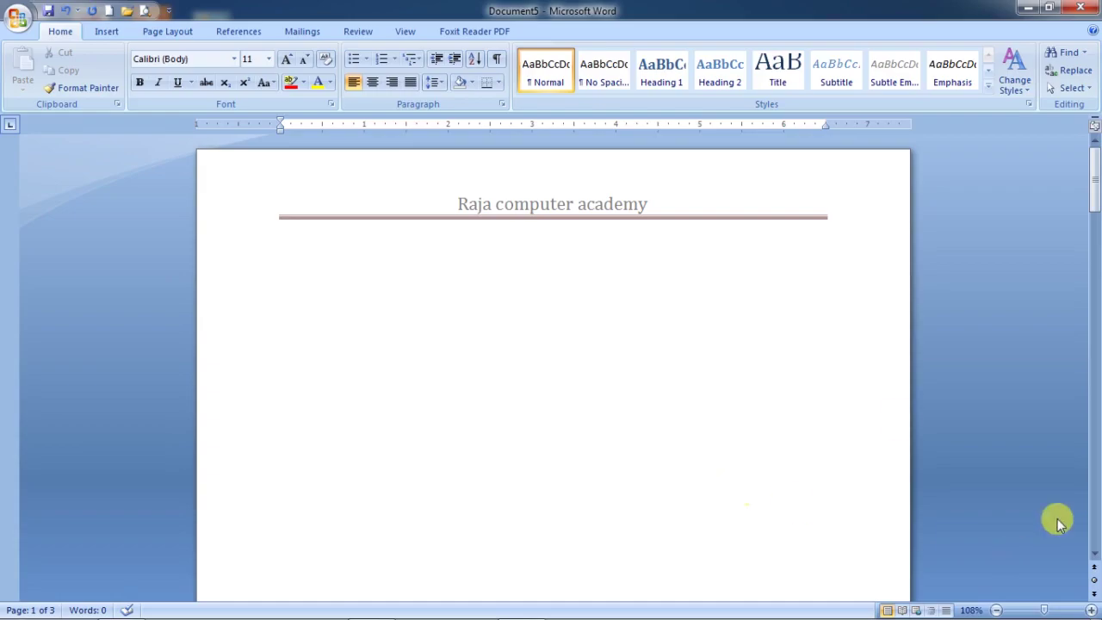
Step: Remove the Raja computer academy header using Insert > Header > Remove Header
click(110, 32)
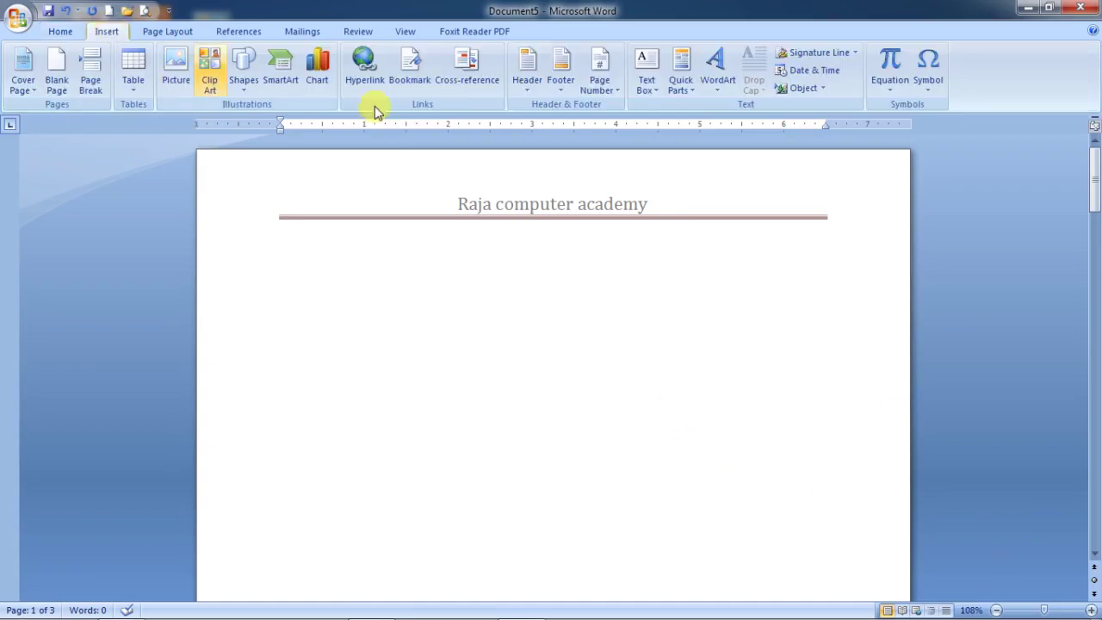
click(522, 89)
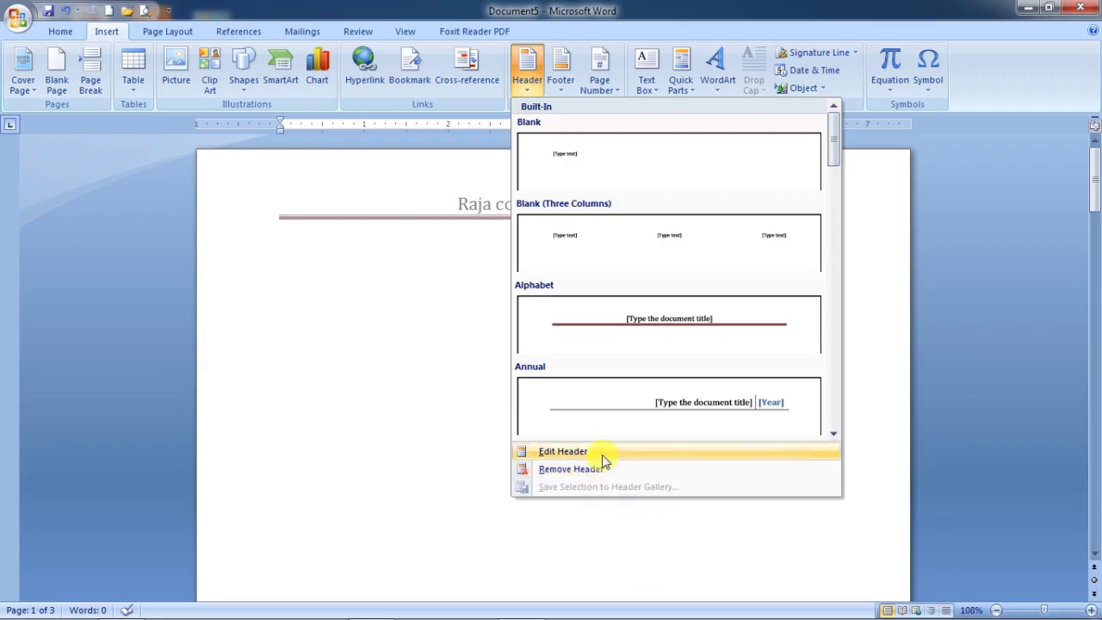
click(556, 469)
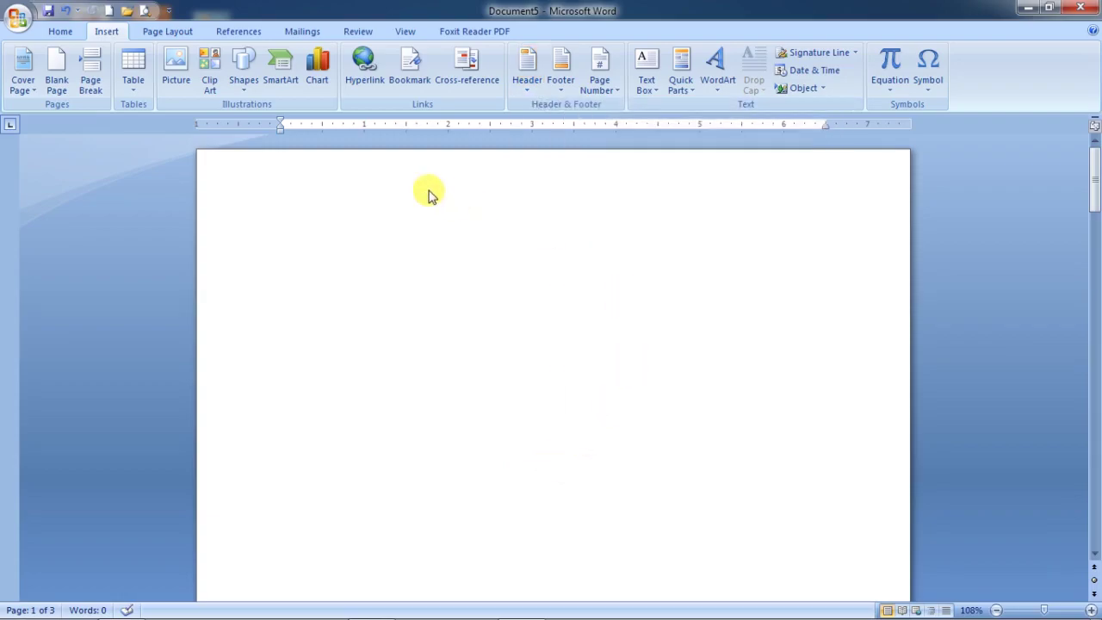
Step: Select all and delete to remove the extra blank pages
scroll(704, 323, down, 15)
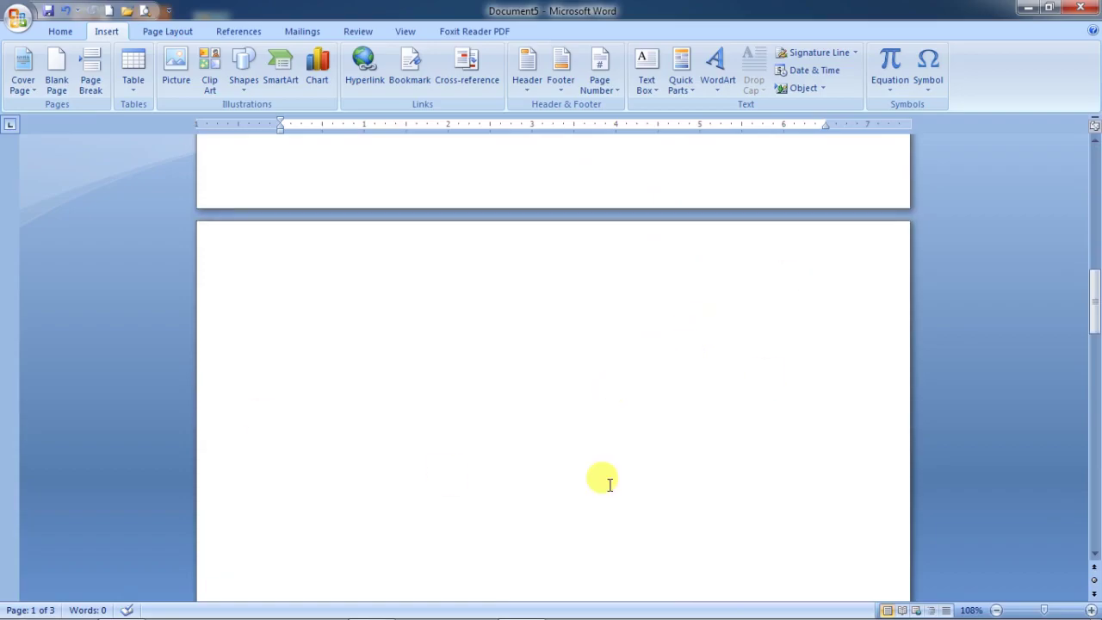
scroll(603, 478, down, 18)
scroll(516, 476, up, 20)
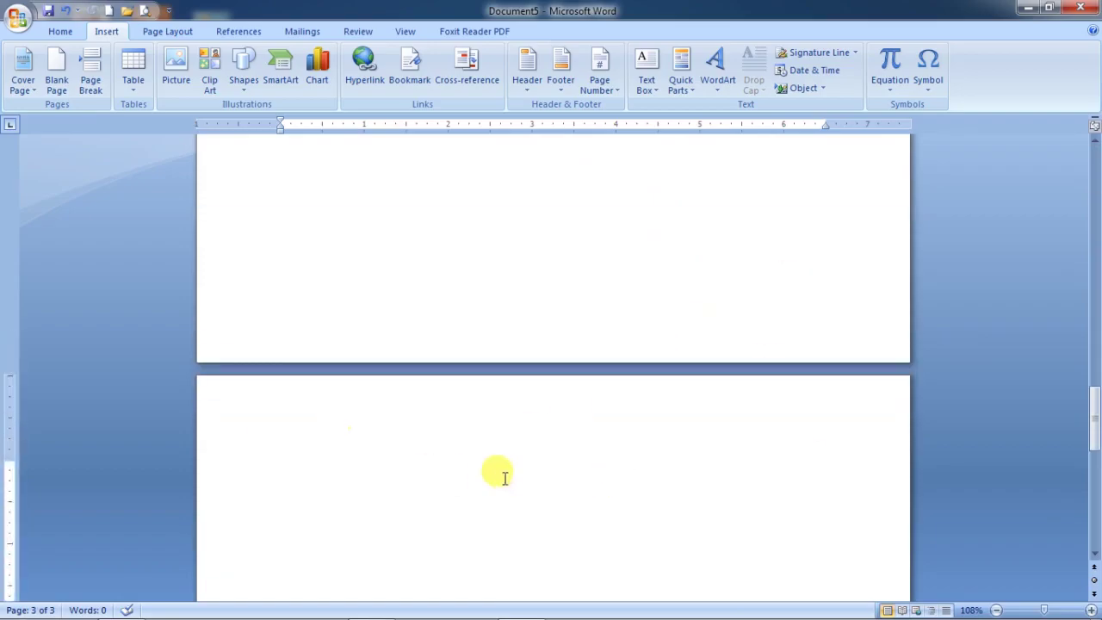
scroll(516, 476, up, 20)
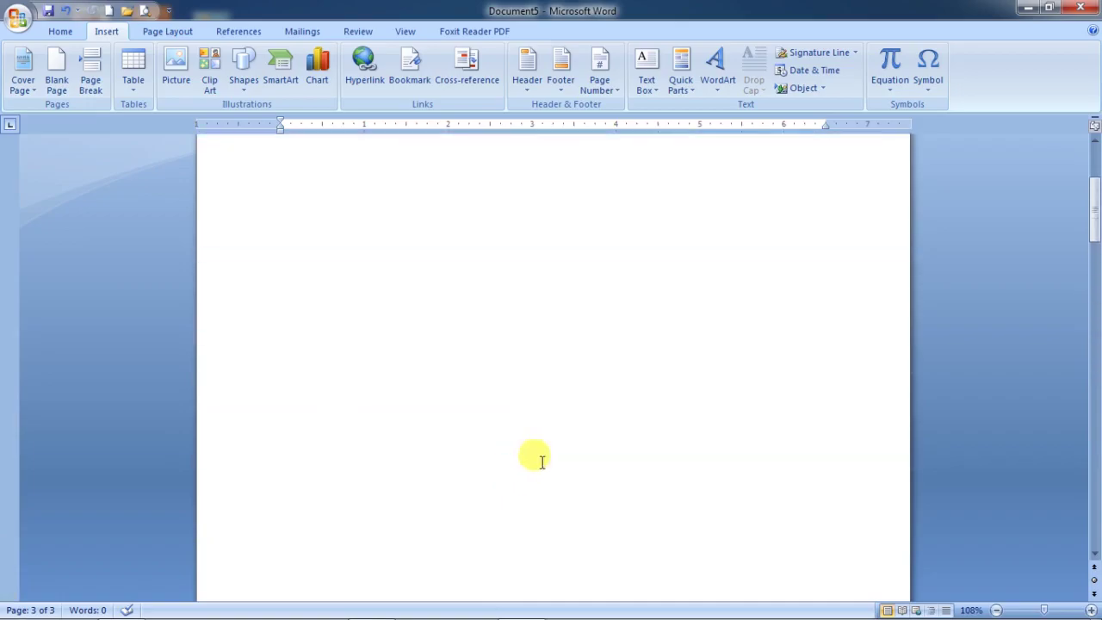
key(ctrl+a)
key(Delete)
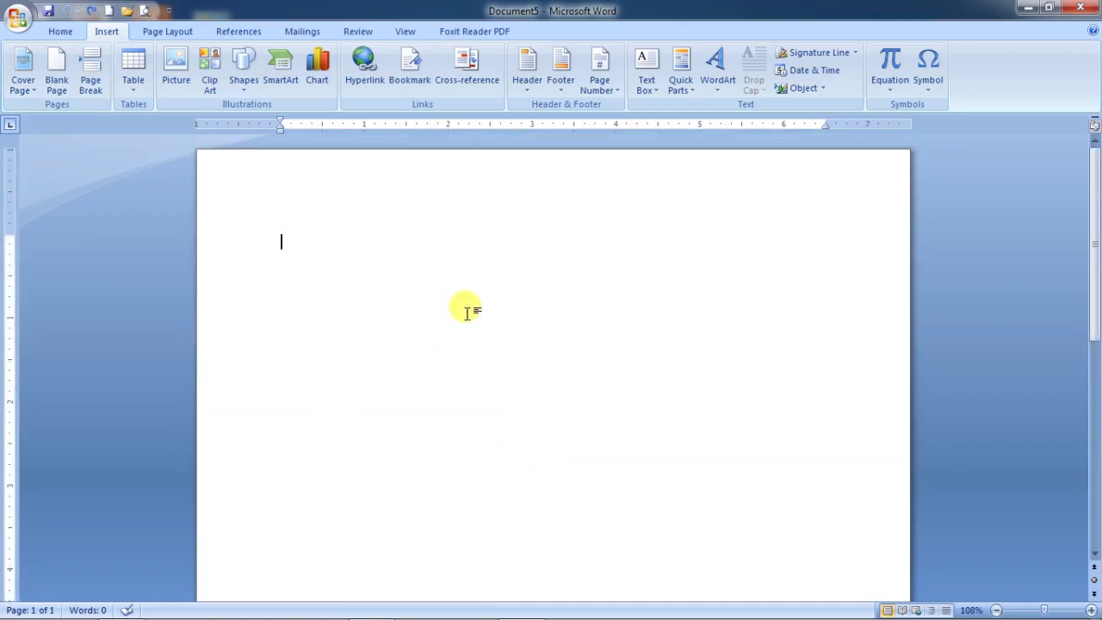
Step: Insert the Annual header design and title it 'Raja Computer Academy'
click(528, 86)
scroll(719, 297, down, 3)
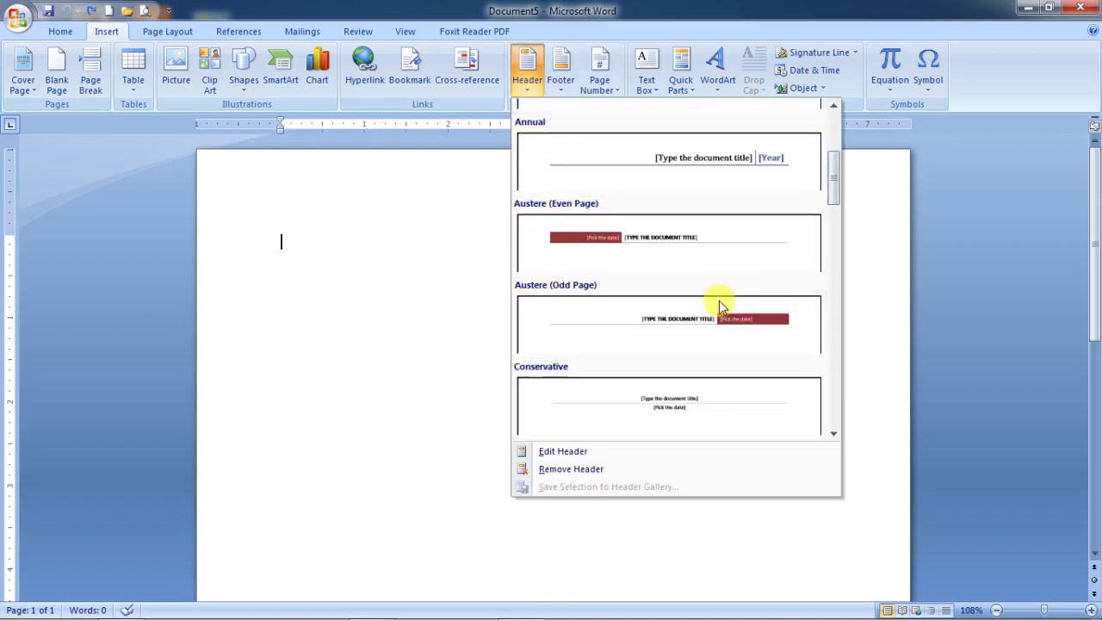
click(716, 175)
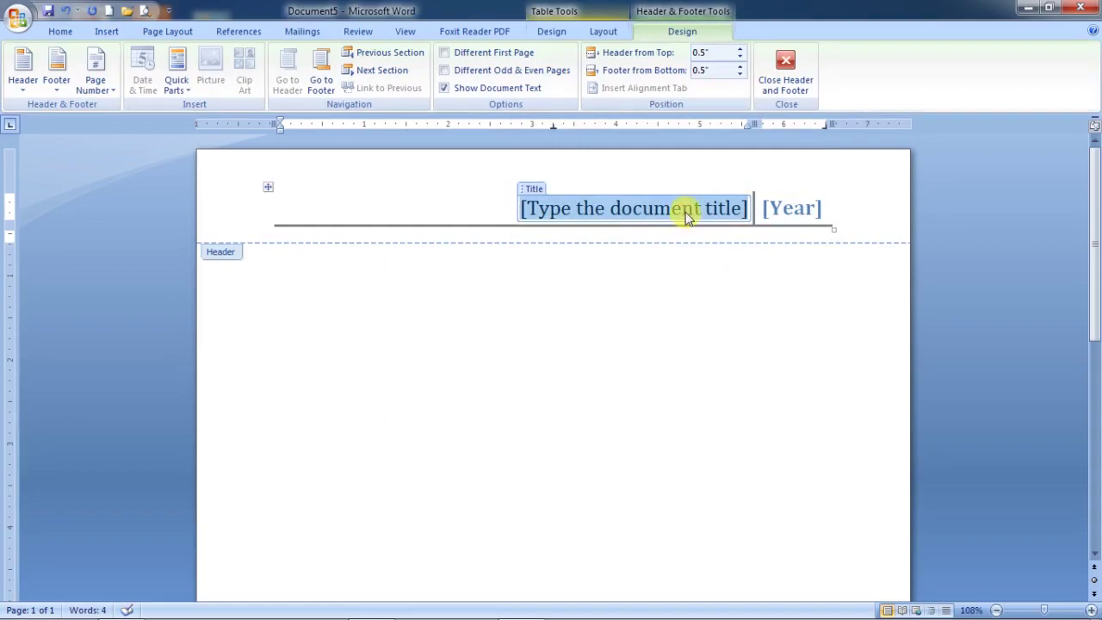
text(Raja)
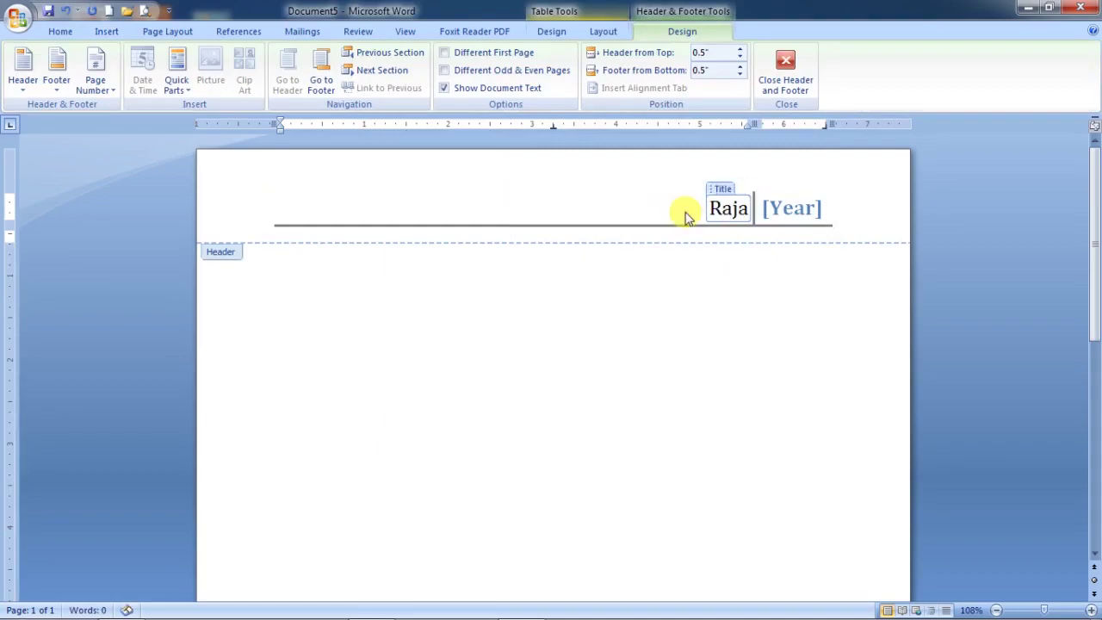
text( Comp)
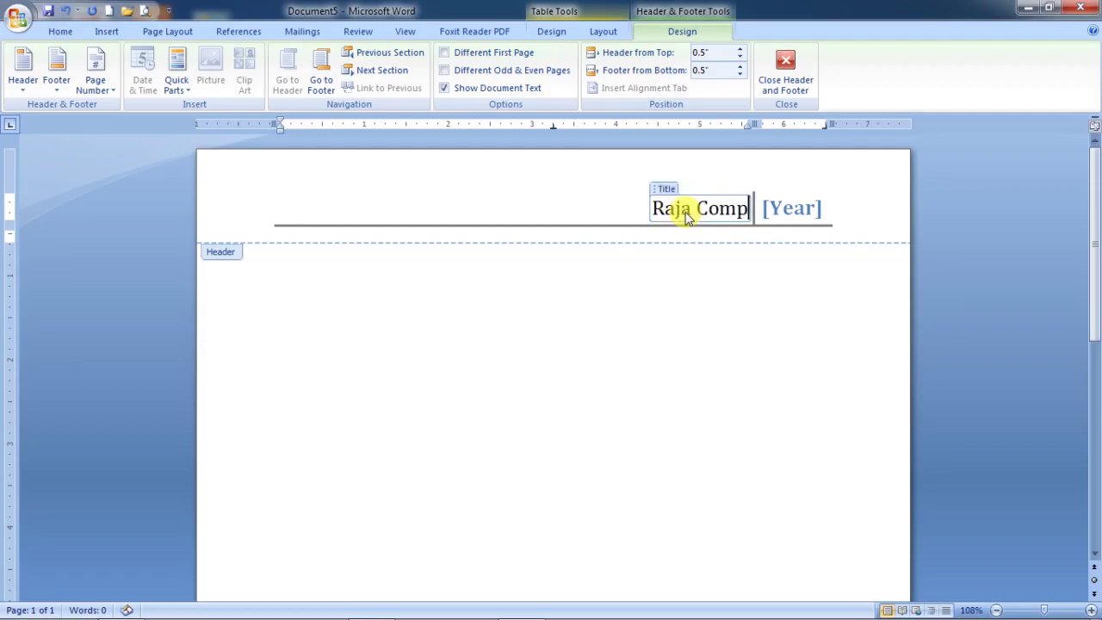
text(uter A)
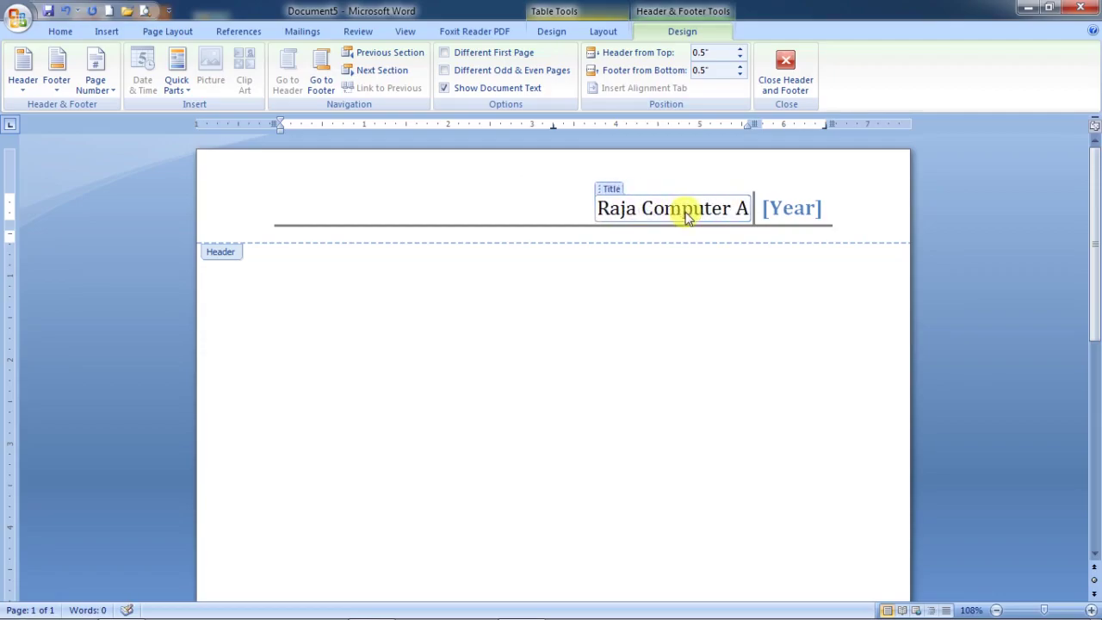
text(cadem)
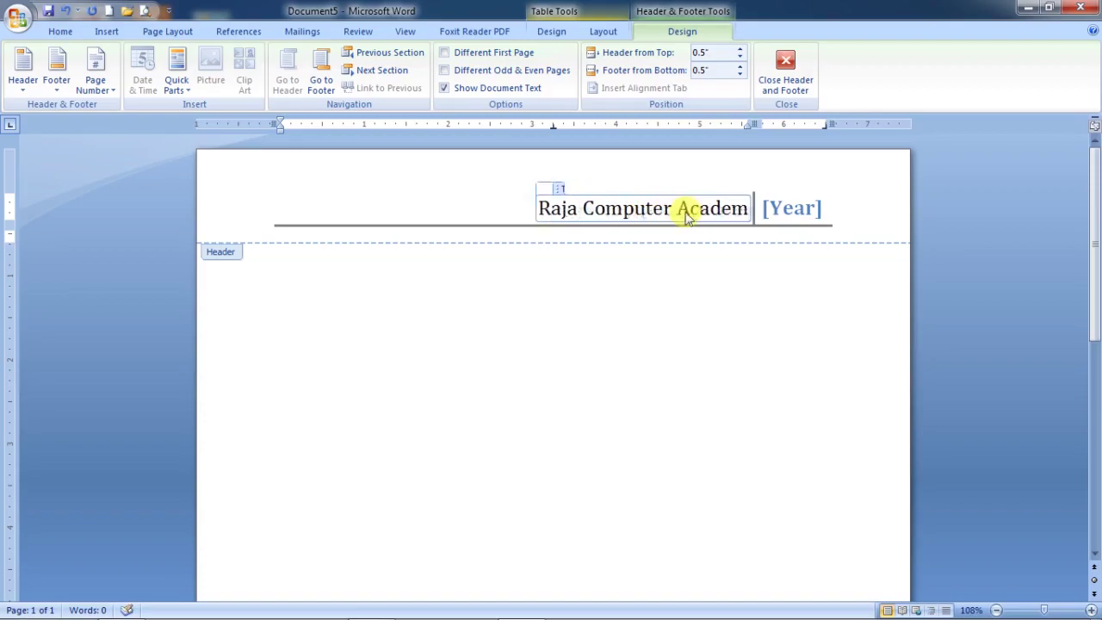
text(y)
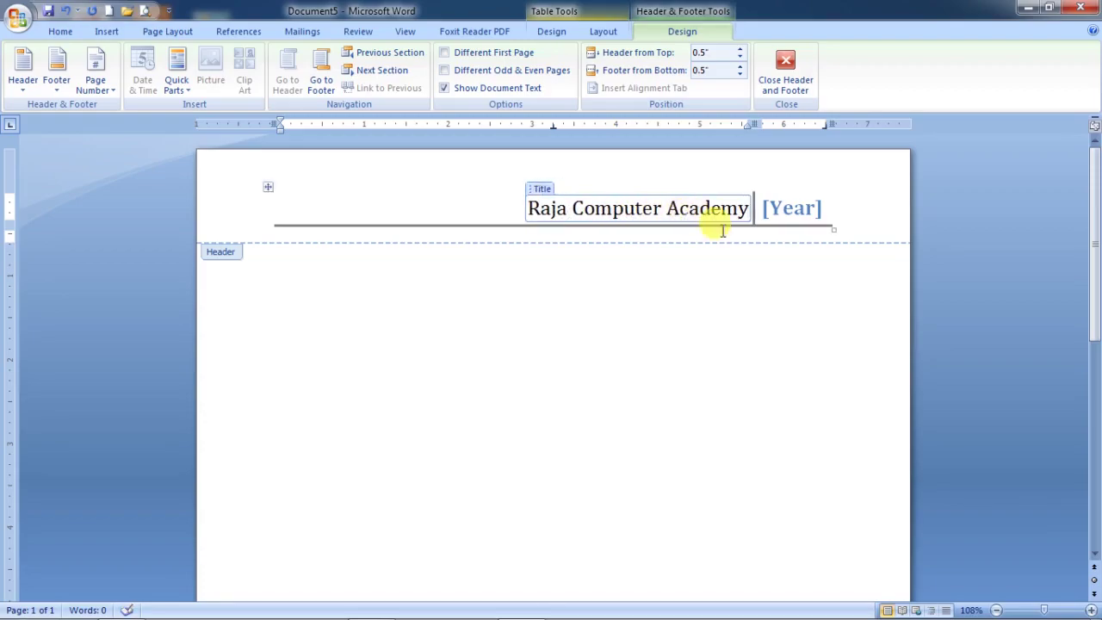
Step: Set the header's Year field to 2019 by choosing Today in its date picker
click(791, 211)
click(794, 213)
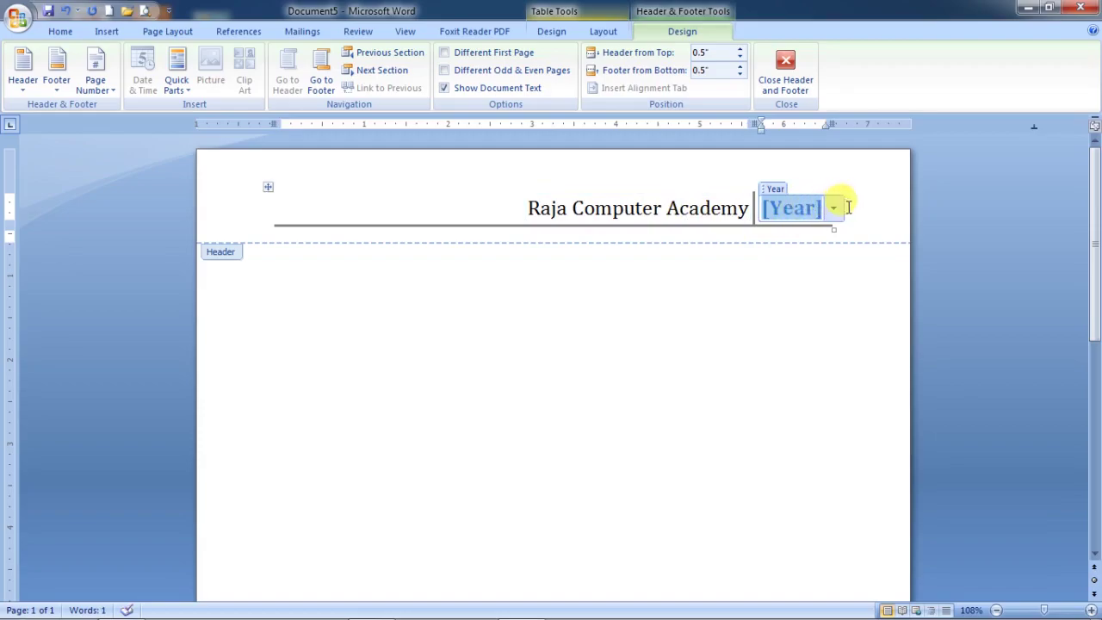
click(835, 211)
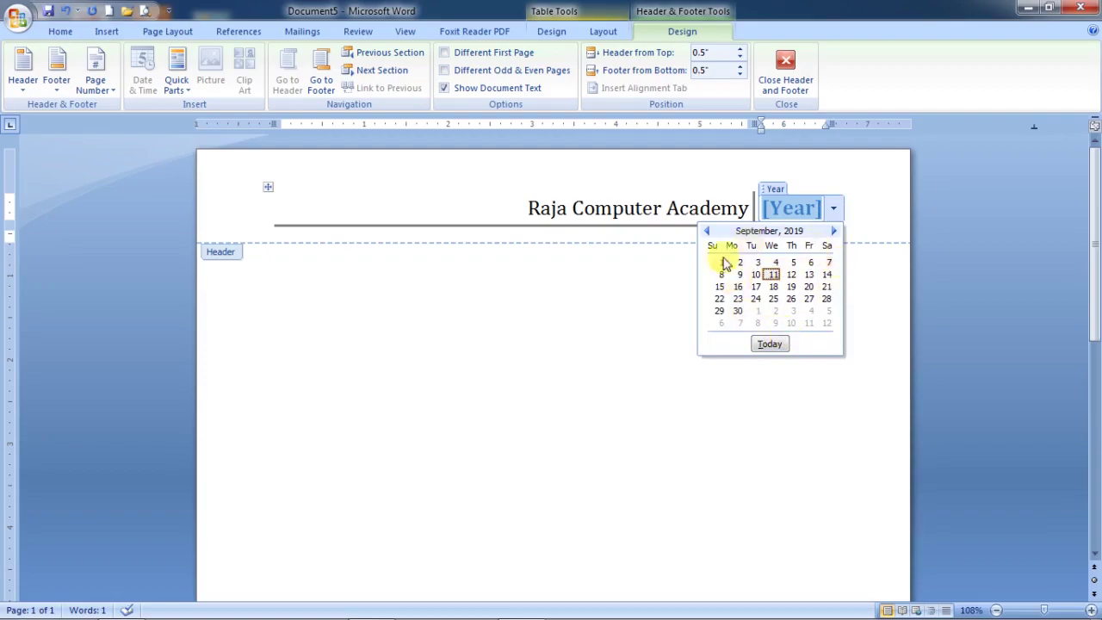
click(770, 345)
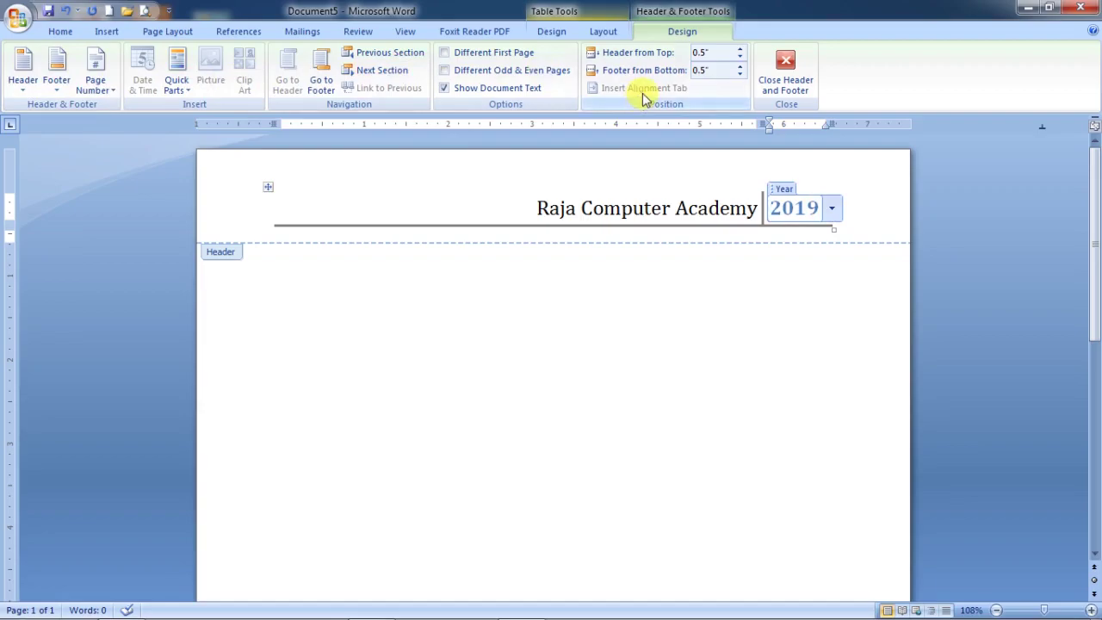
Step: Close the header and confirm page 2 shows the Raja Computer Academy 2019 header
click(795, 81)
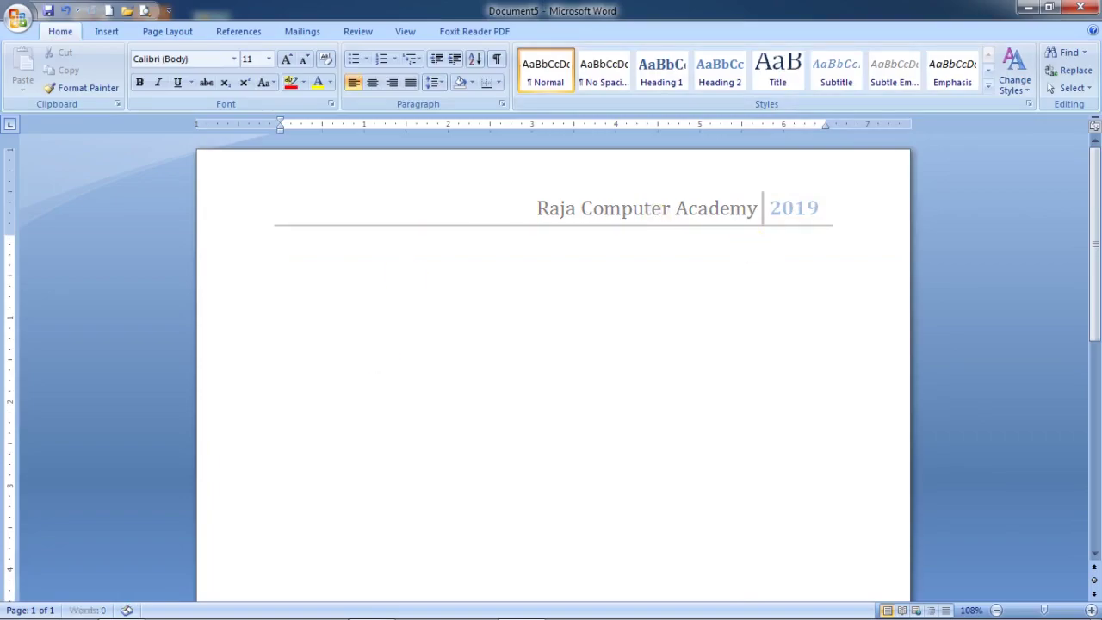
scroll(281, 568, down, 10)
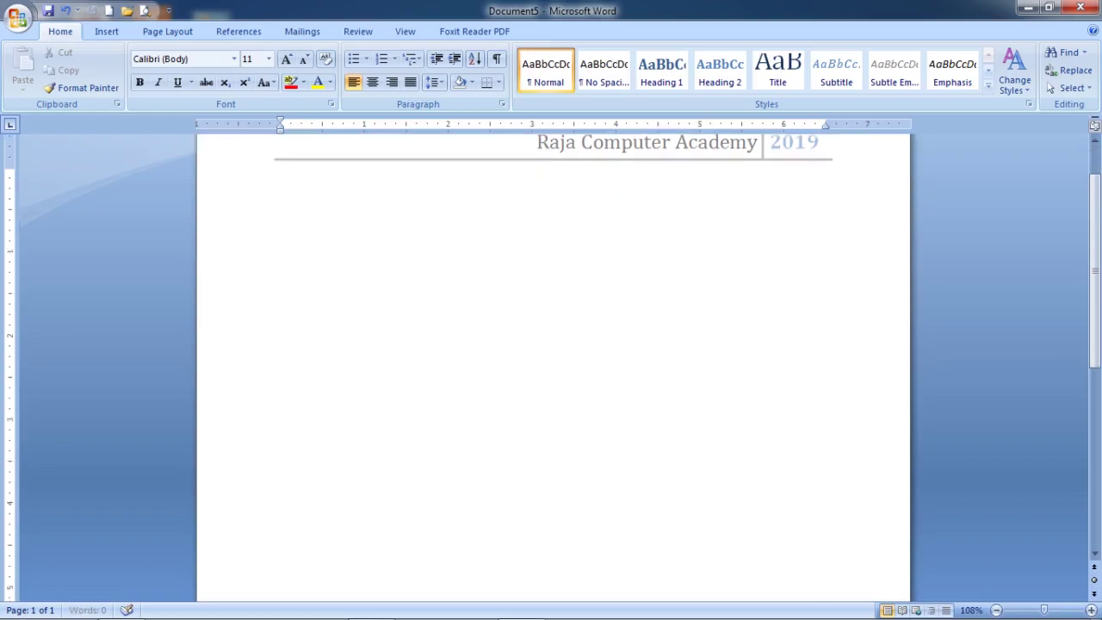
scroll(281, 568, down, 5)
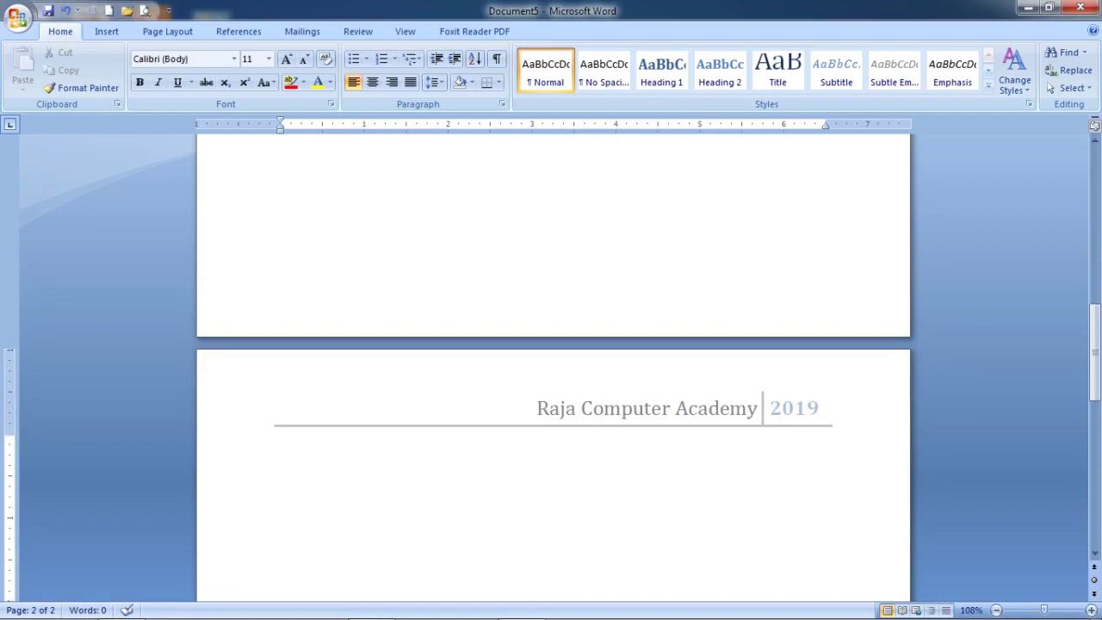
scroll(553, 370, down, 7)
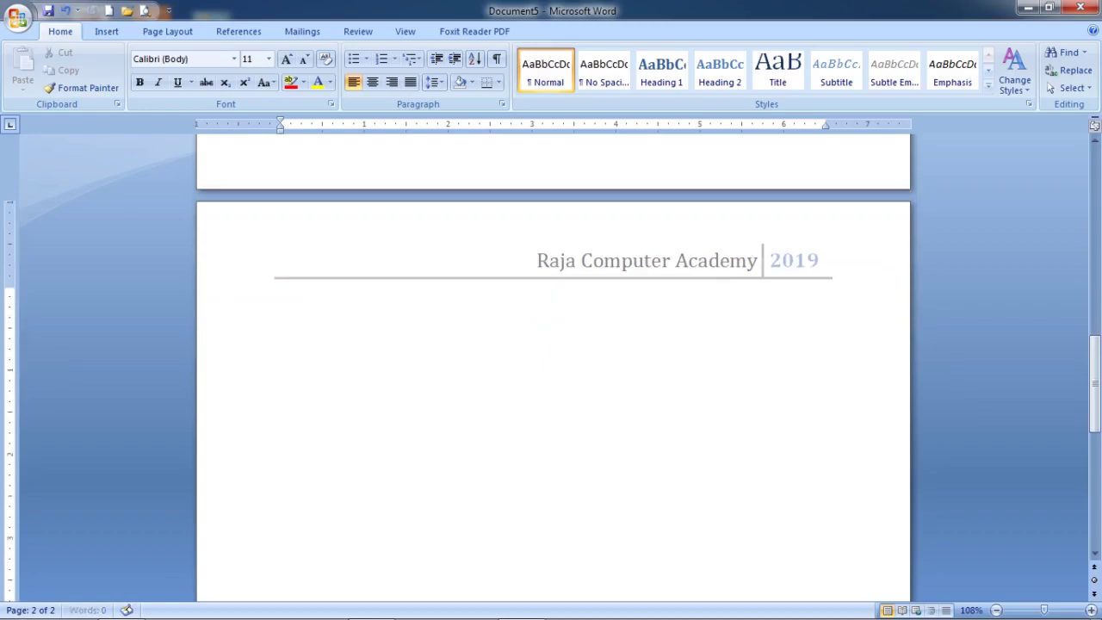
Step: Add a third page with a Ctrl+Enter page break, then return to page 1
key(ctrl+Return)
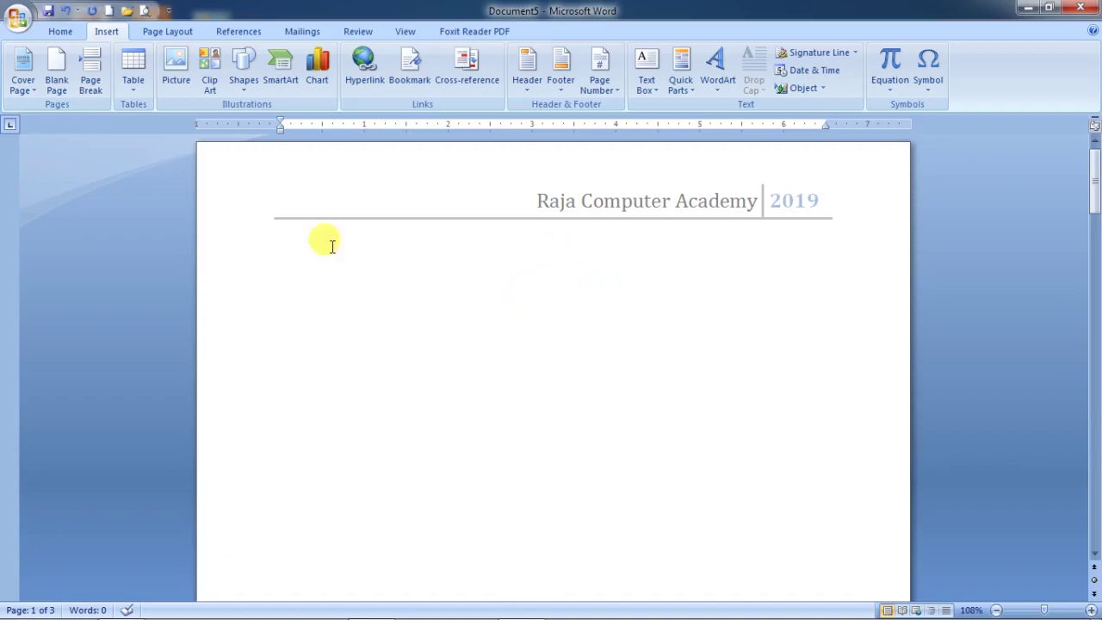
scroll(594, 482, down, 2)
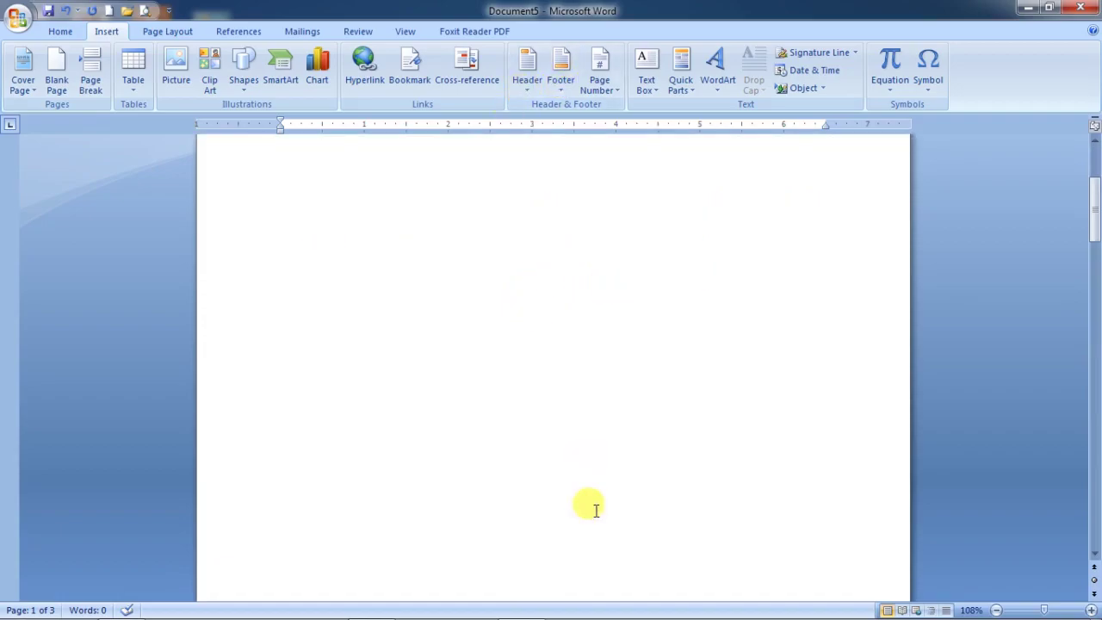
scroll(763, 543, up, 2)
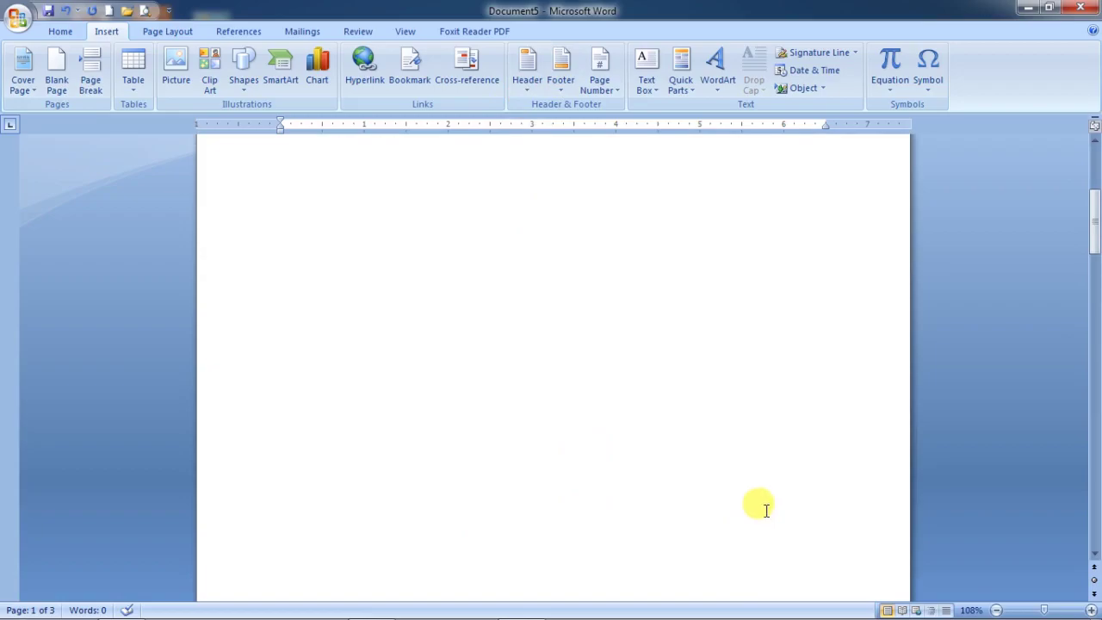
scroll(534, 422, up, 1)
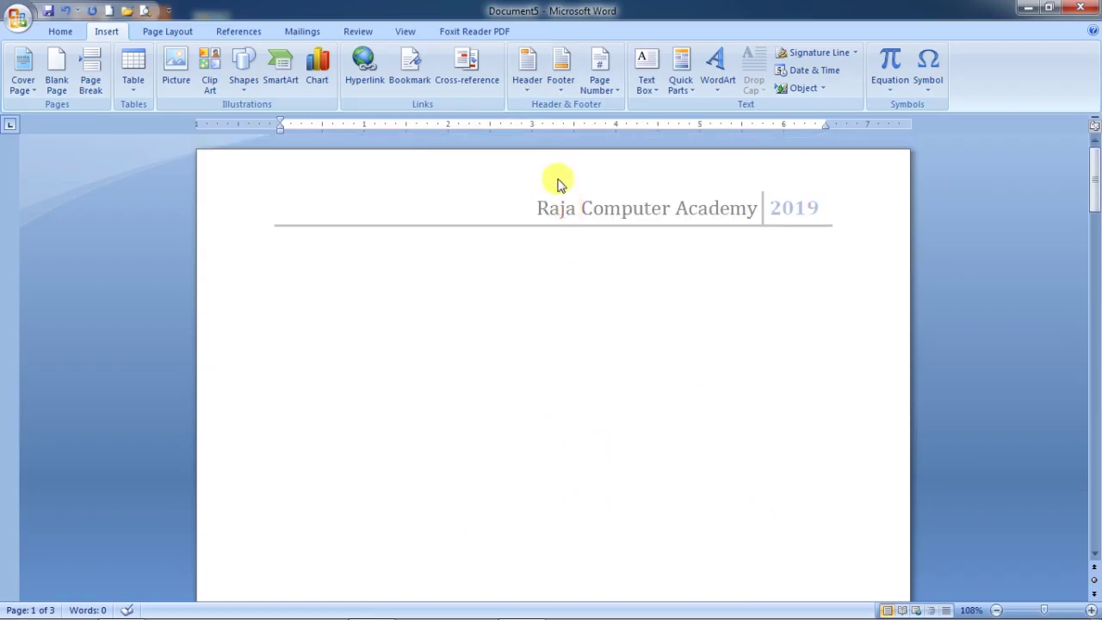
Step: Insert the dark red Tiles footer, with address placeholder and page numbers 1–3
click(561, 82)
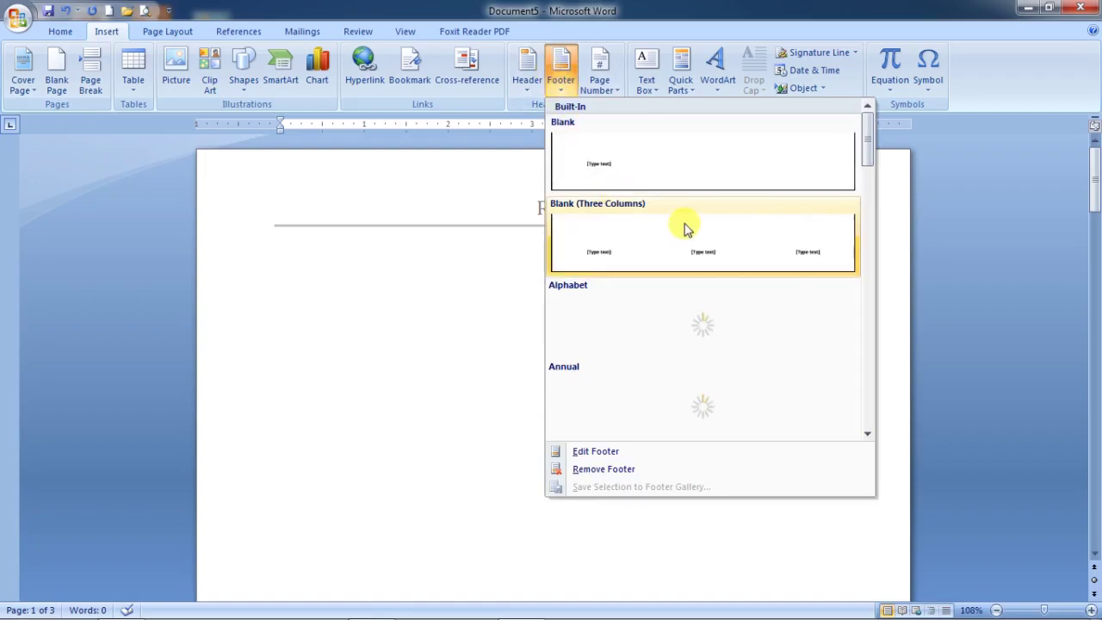
scroll(736, 345, down, 3)
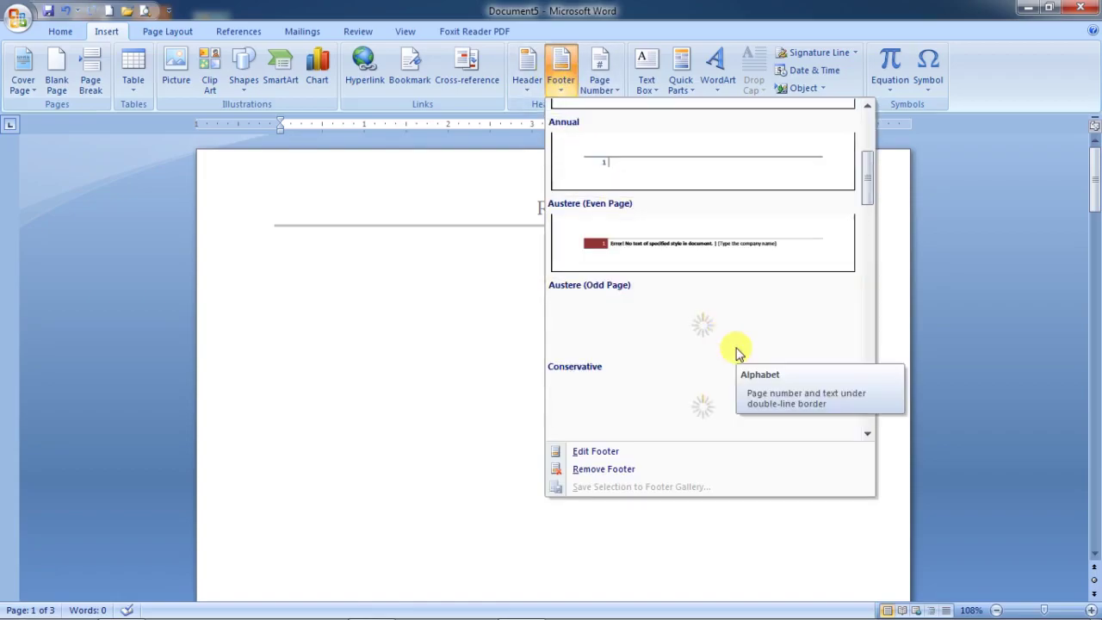
scroll(735, 351, down, 3)
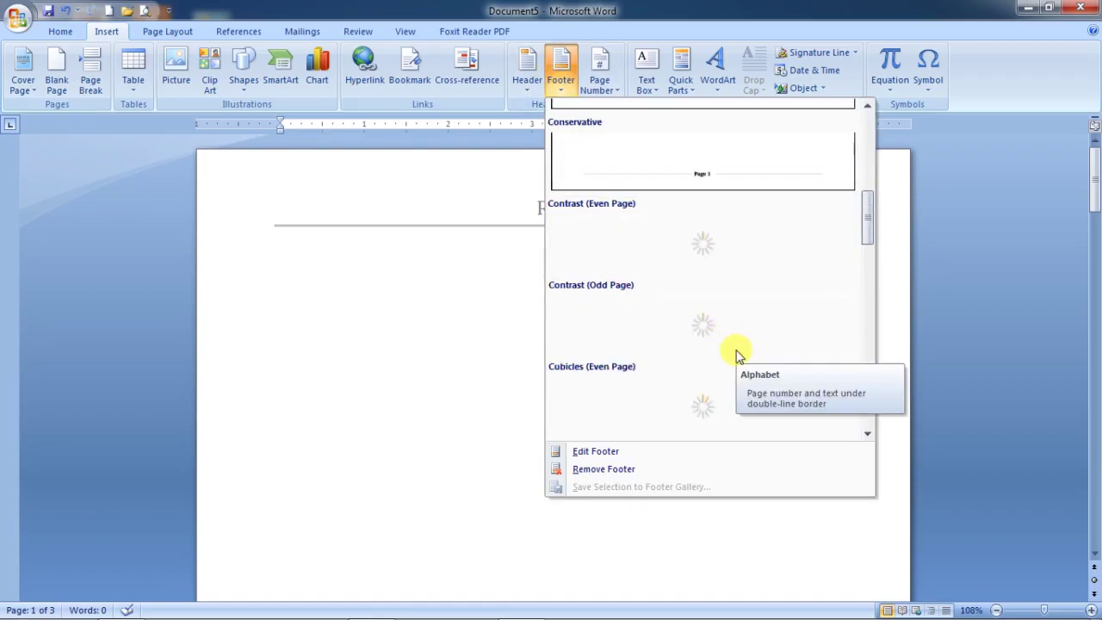
scroll(736, 353, down, 6)
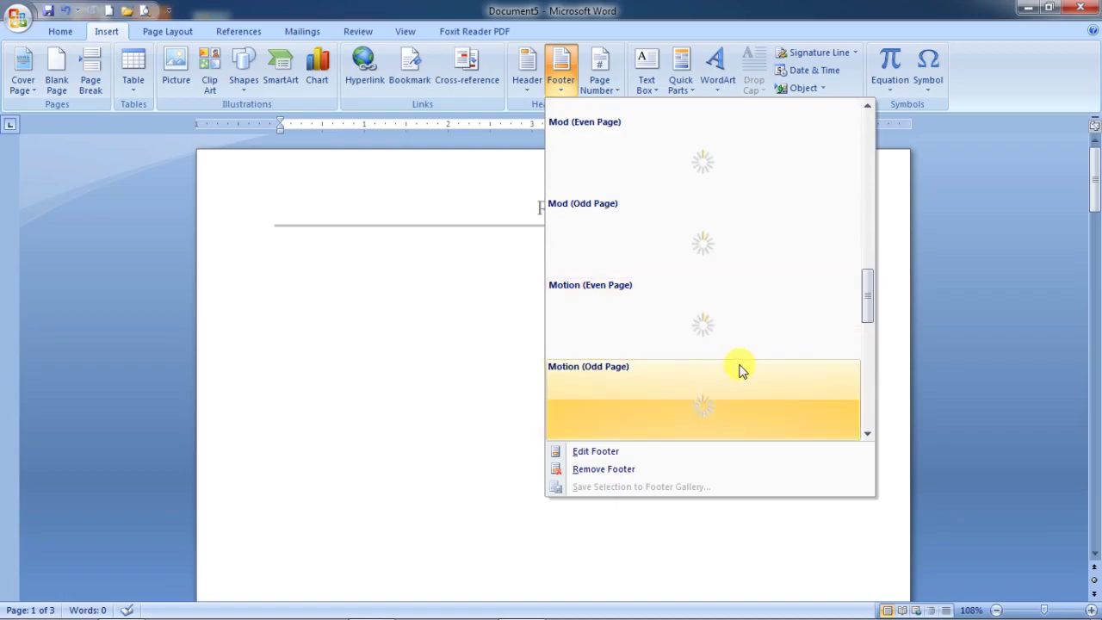
scroll(739, 371, down, 6)
scroll(740, 372, down, 2)
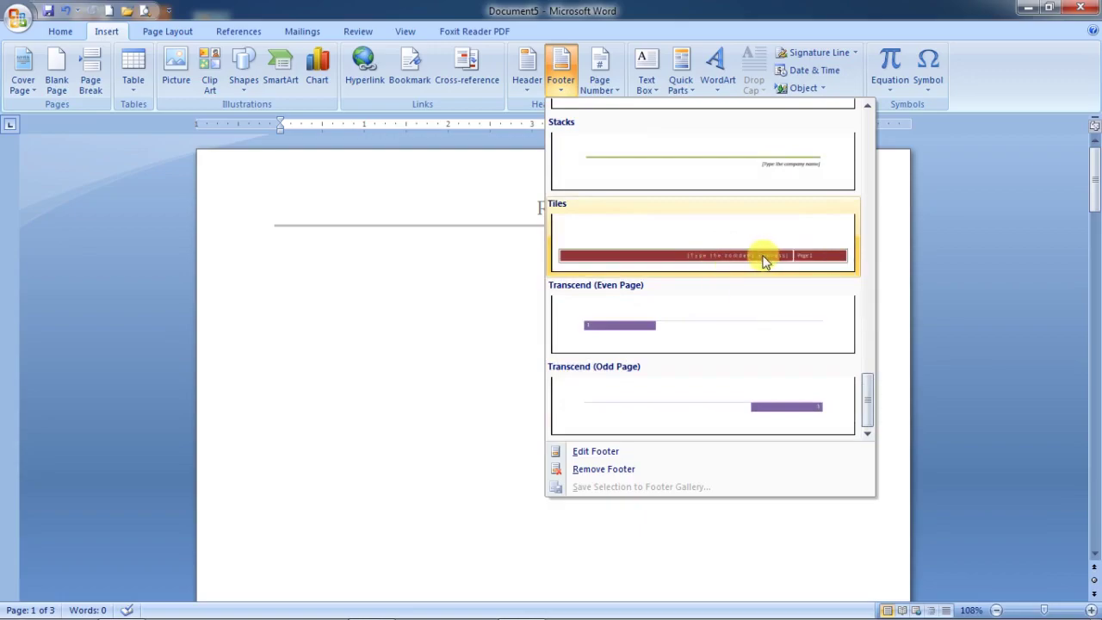
click(763, 260)
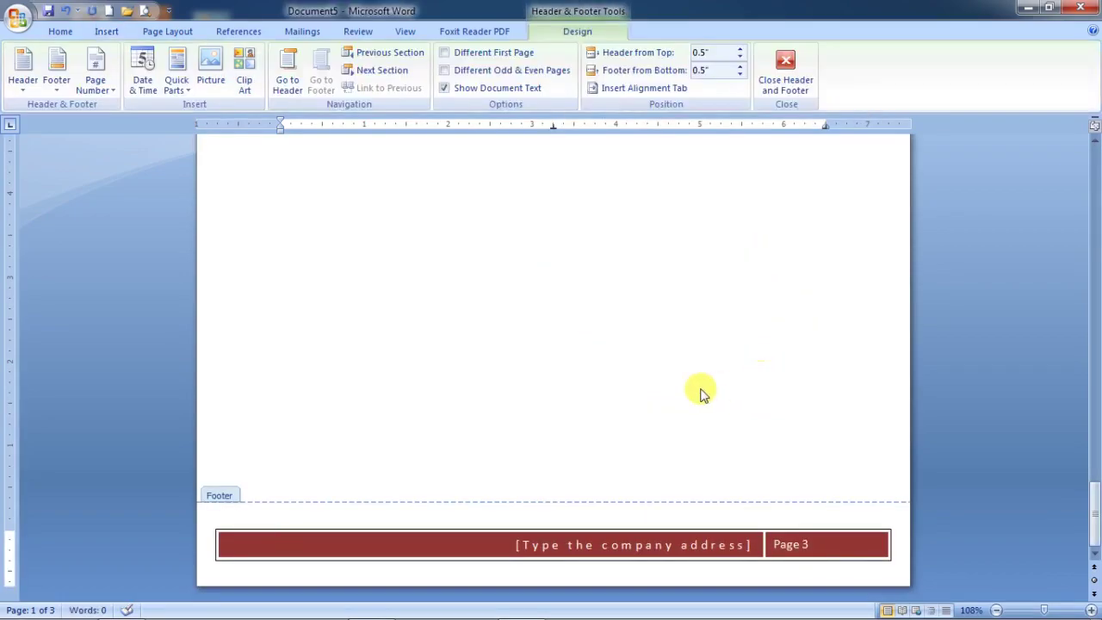
scroll(703, 390, down, 15)
scroll(703, 390, up, 4)
scroll(800, 339, up, 10)
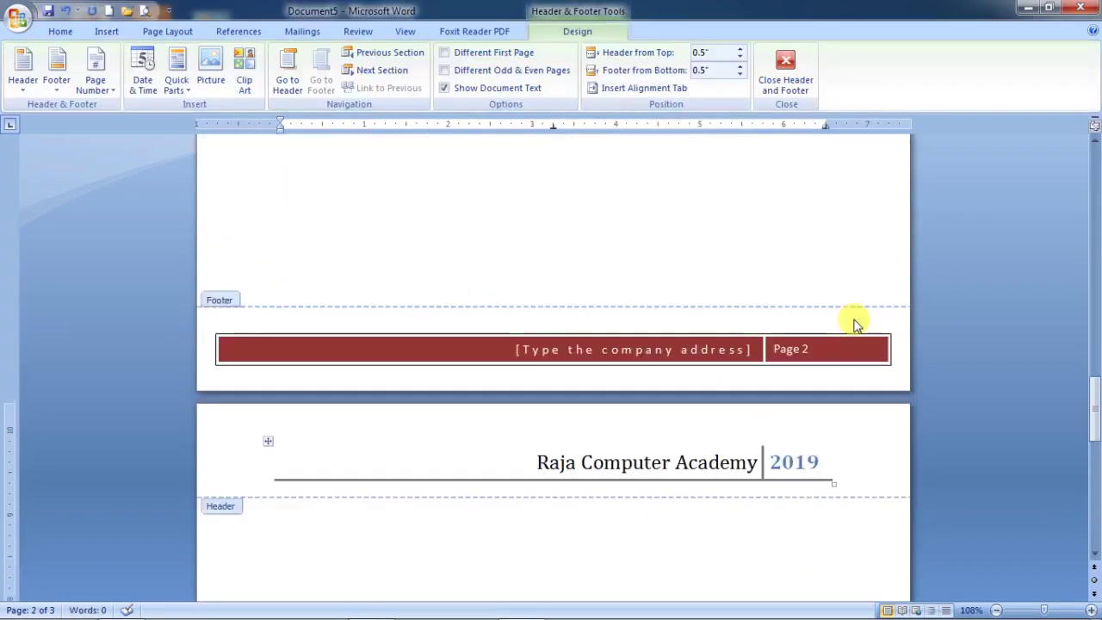
scroll(843, 342, up, 15)
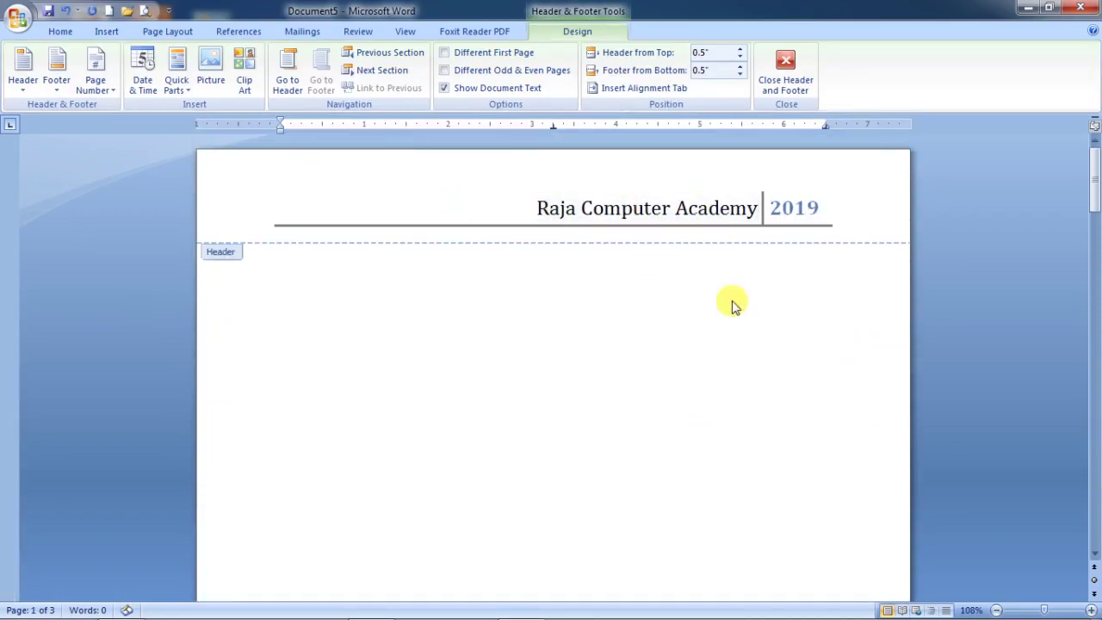
scroll(726, 344, down, 3)
scroll(726, 345, down, 5)
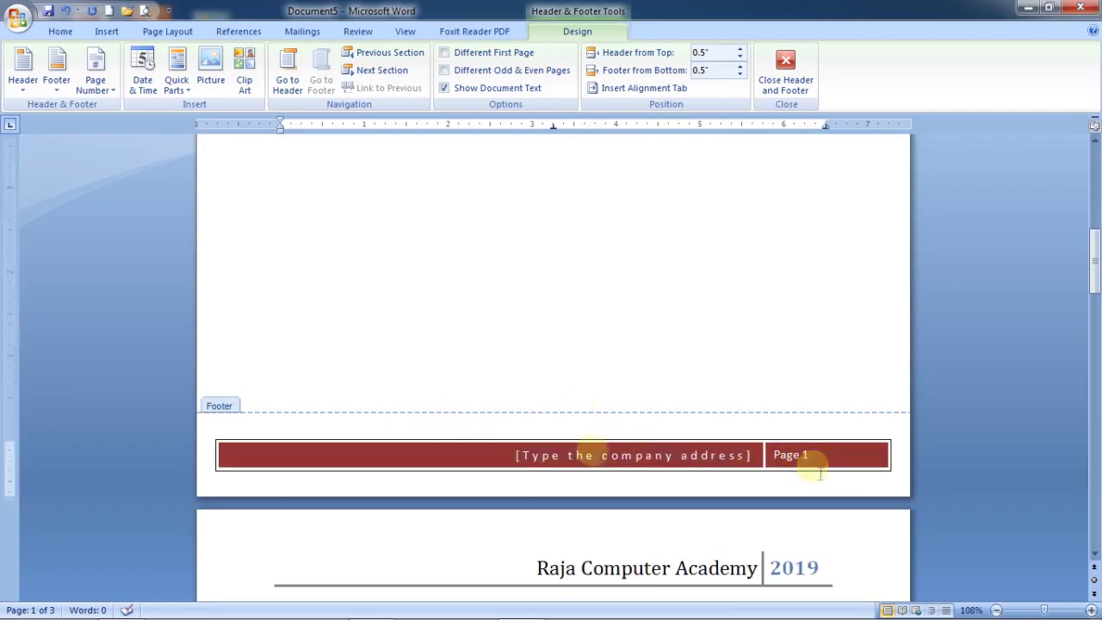
Step: Fill the footer's company address placeholder with 'kolkata', repeated on all three pages
click(594, 462)
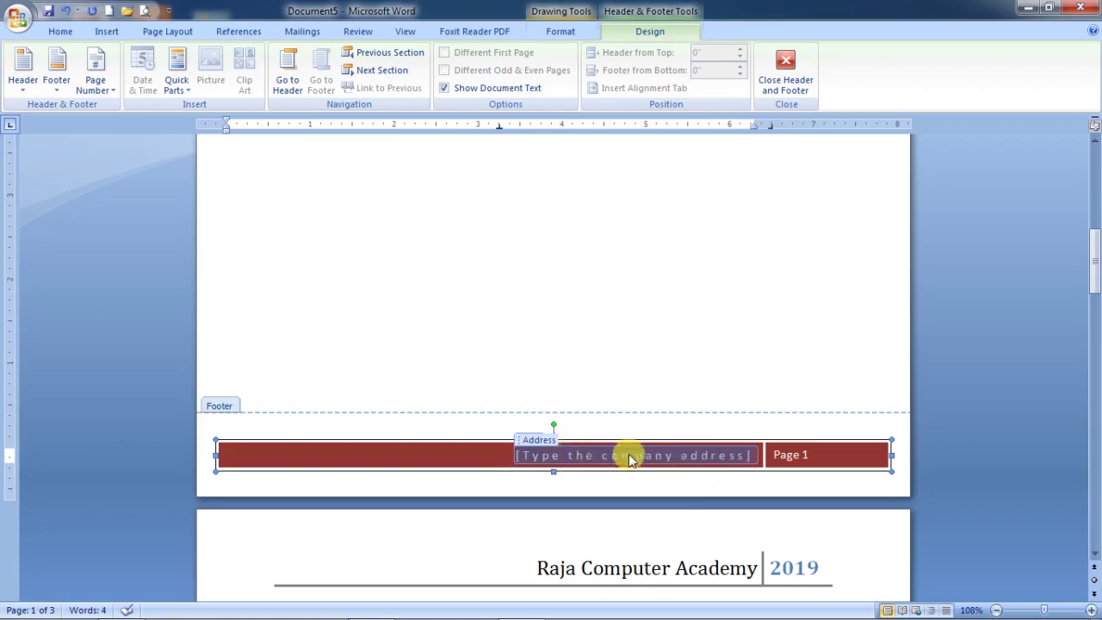
text(kolkata)
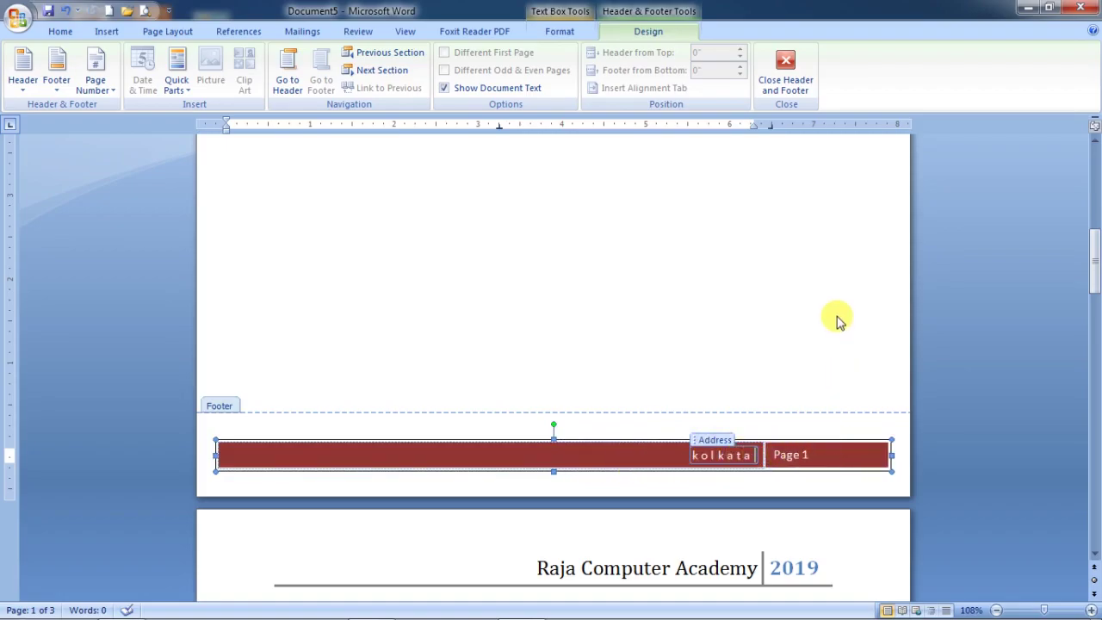
scroll(861, 276, up, 2)
scroll(814, 305, down, 1)
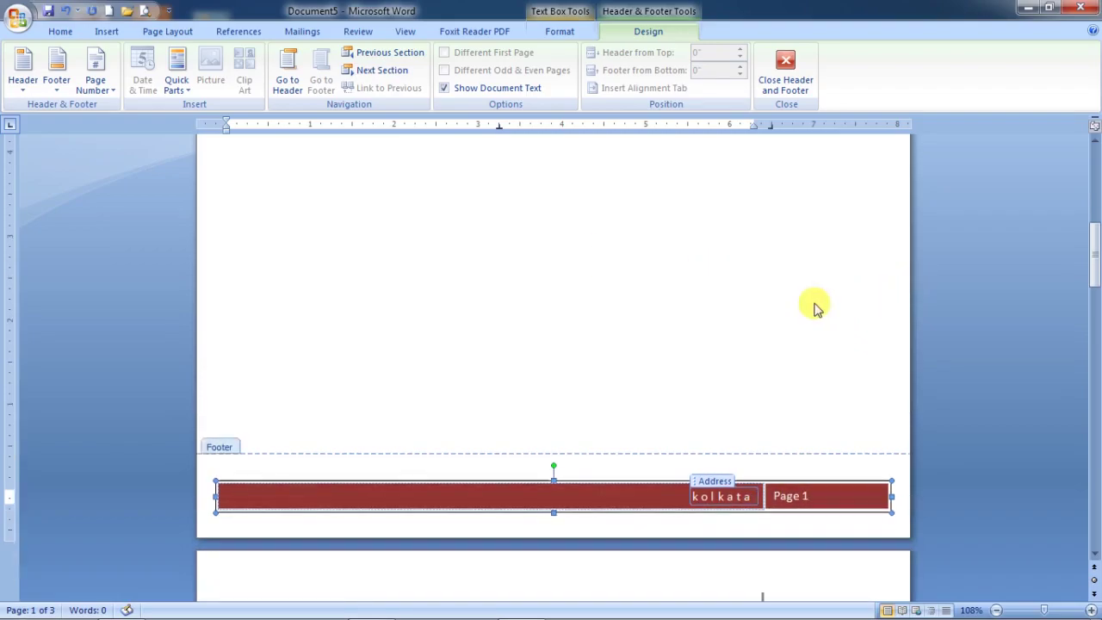
scroll(832, 508, down, 4)
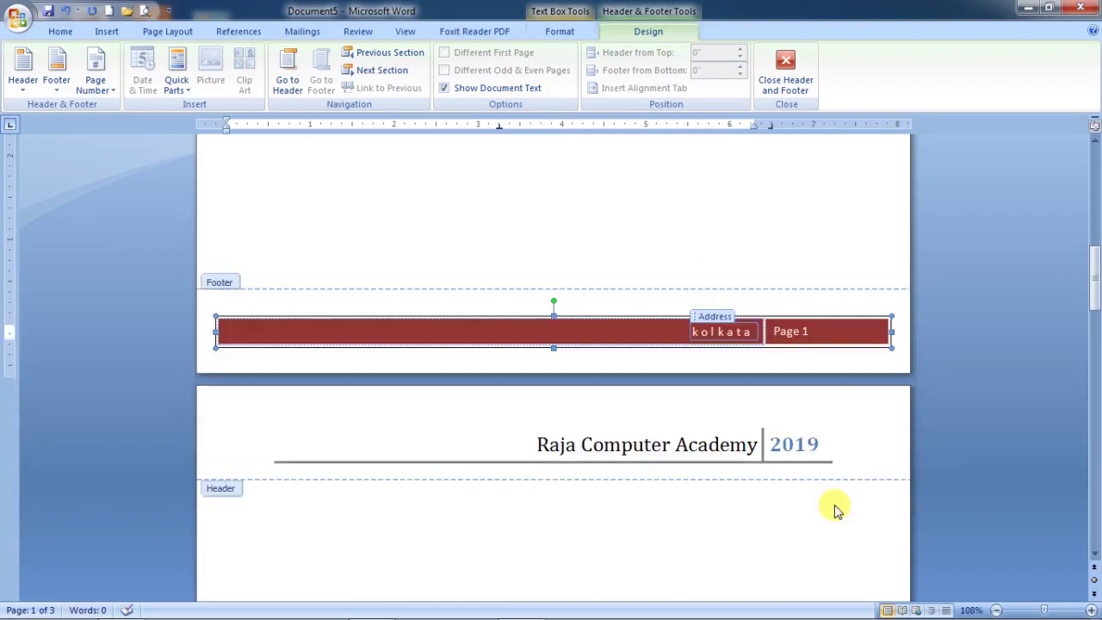
scroll(833, 511, down, 8)
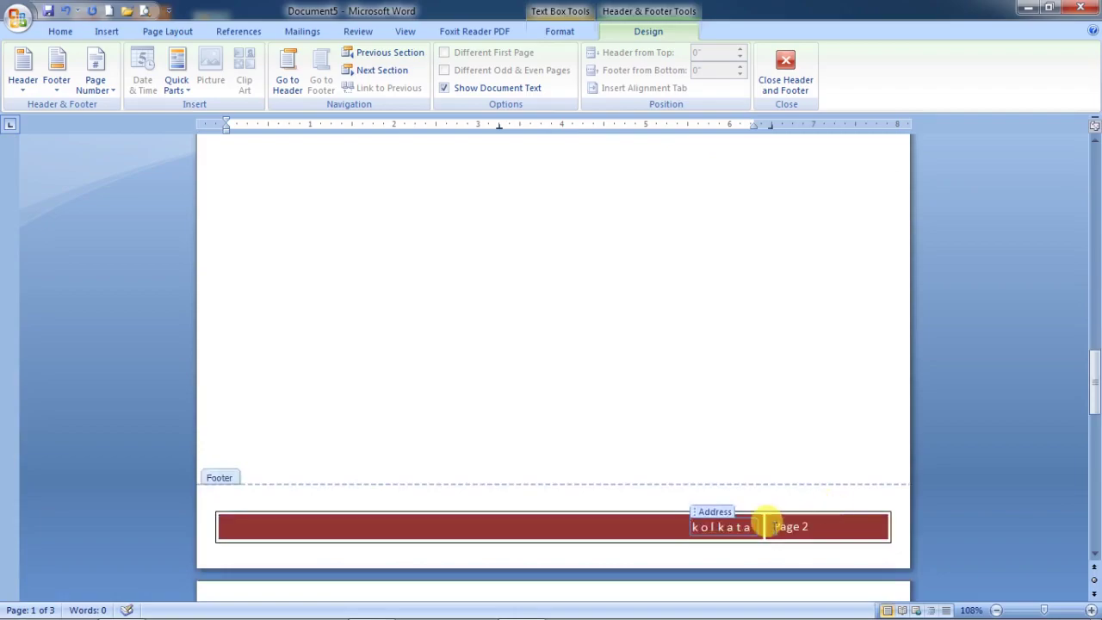
scroll(831, 536, down, 12)
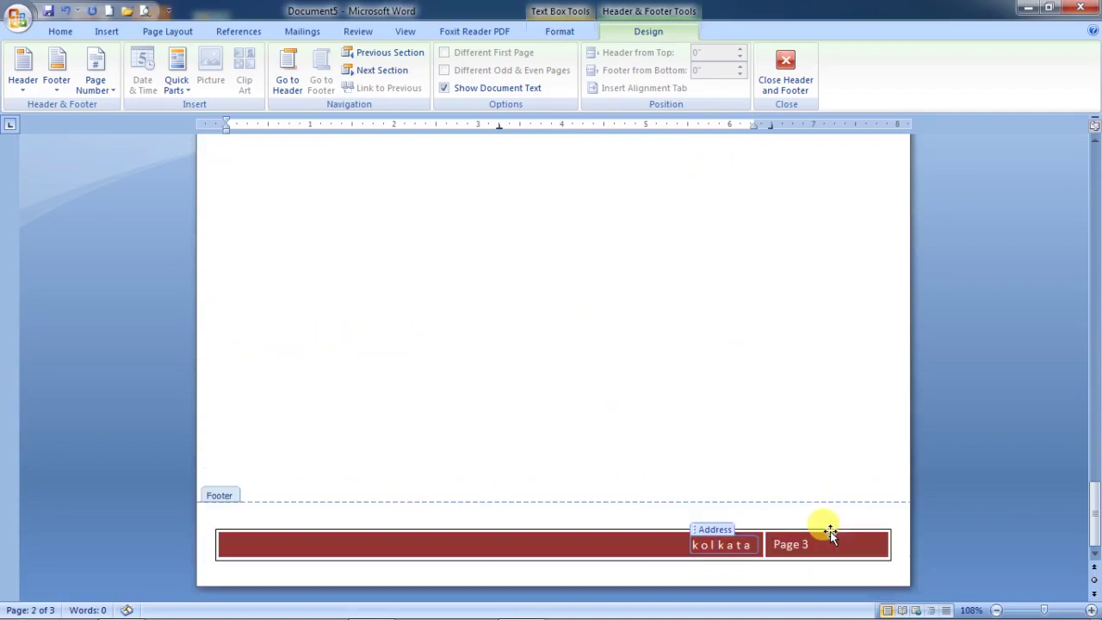
scroll(748, 470, up, 12)
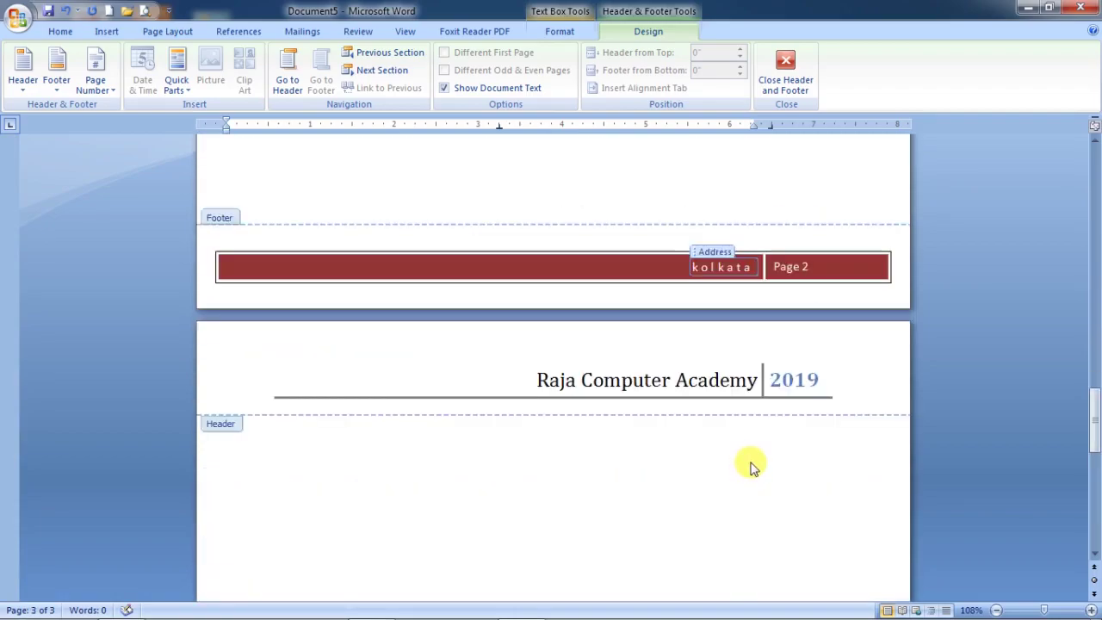
scroll(751, 465, up, 12)
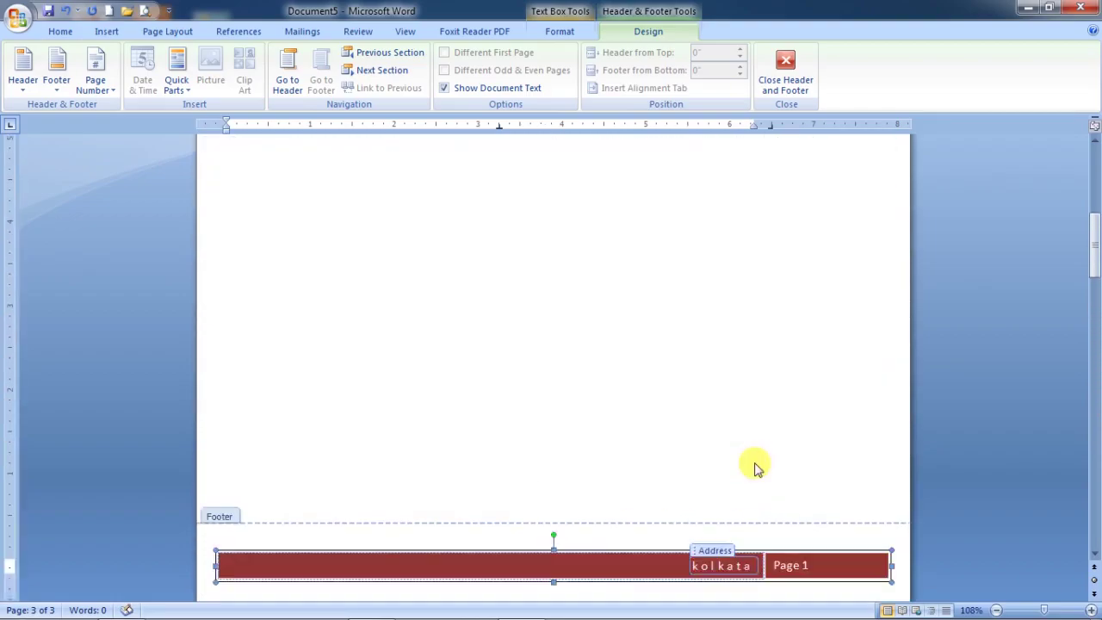
scroll(755, 467, down, 1)
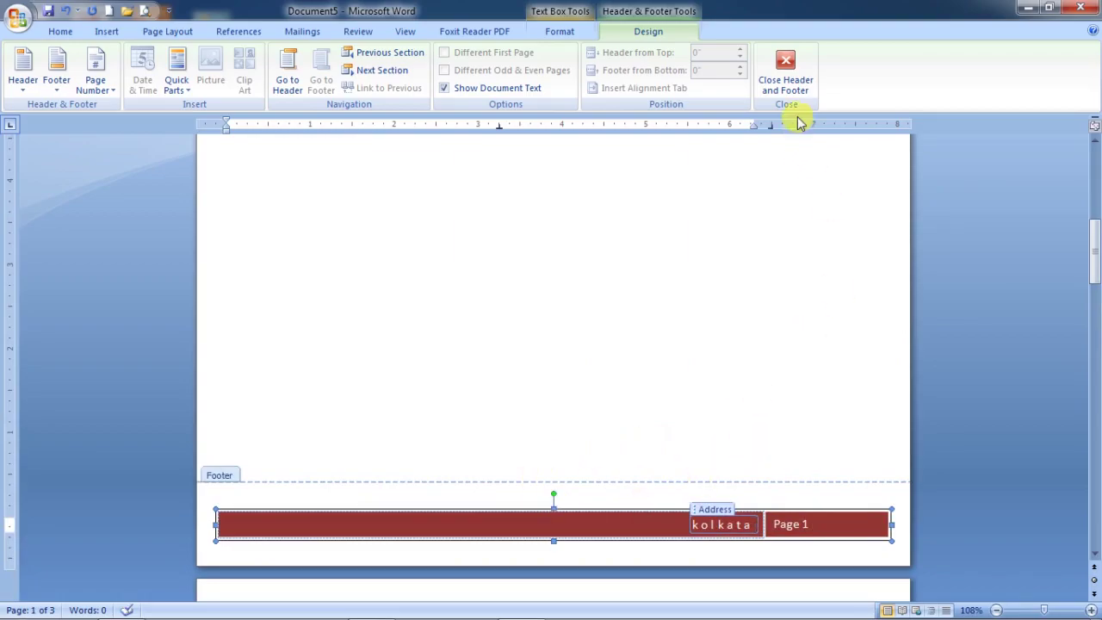
click(792, 86)
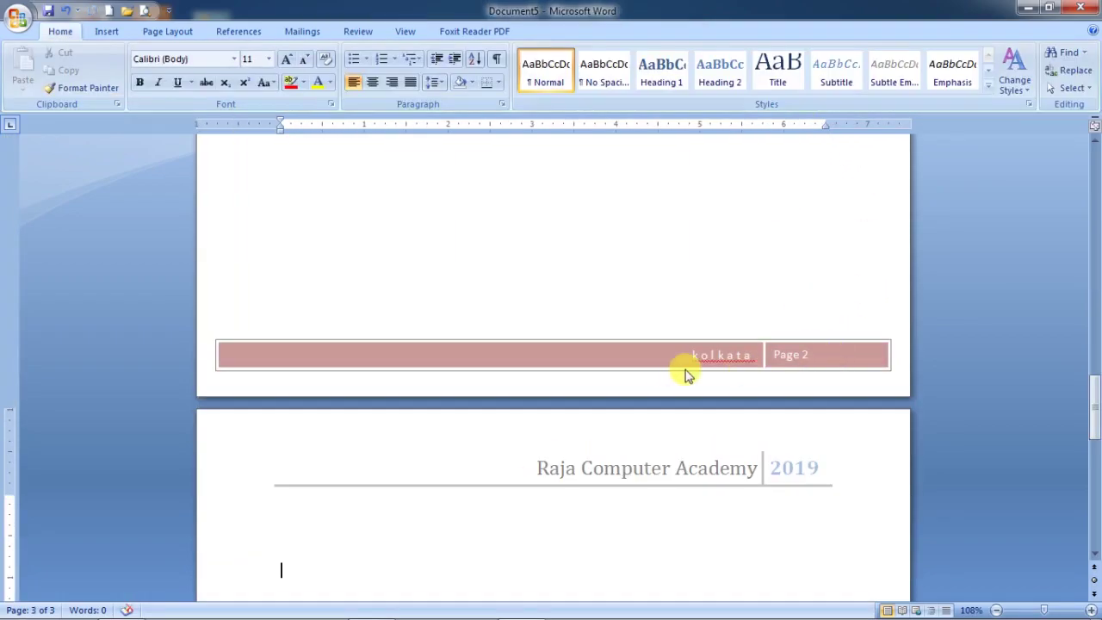
scroll(810, 377, down, 15)
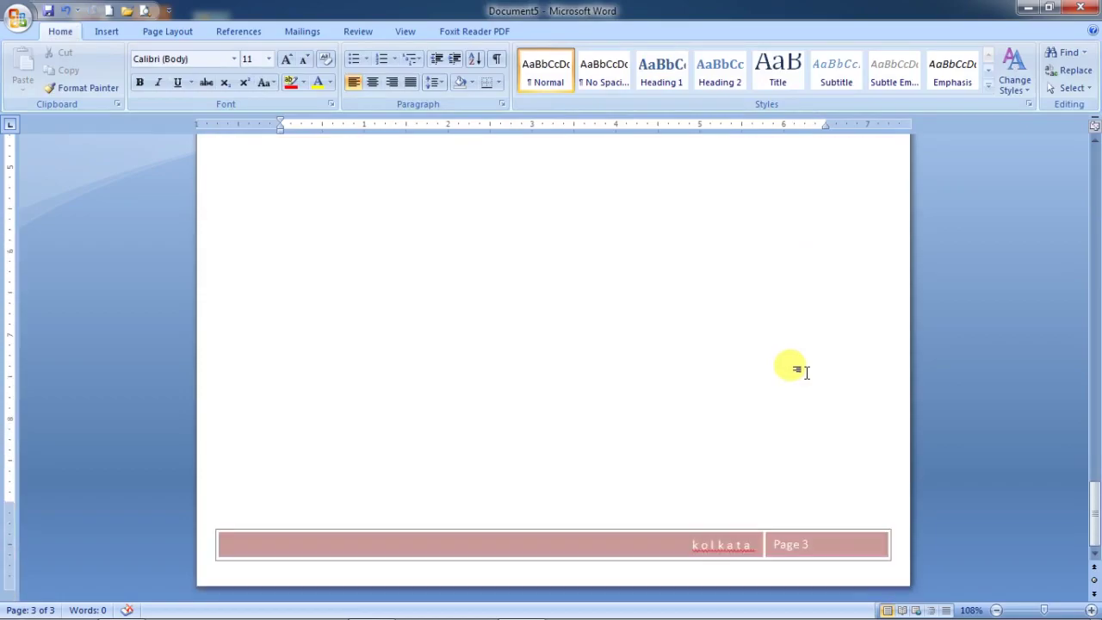
scroll(789, 510, up, 10)
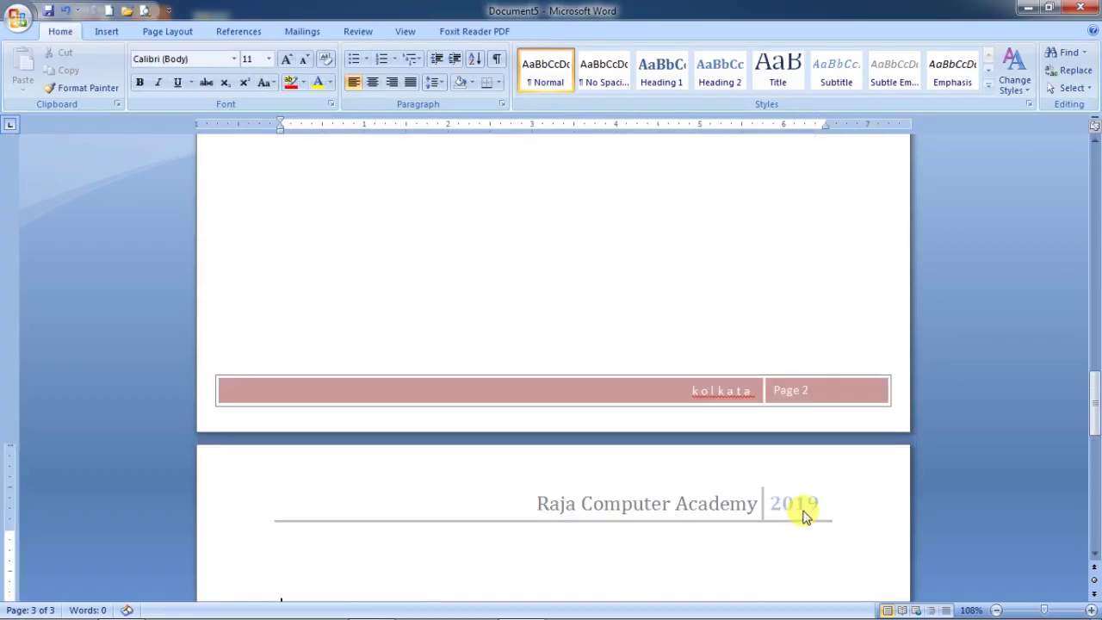
scroll(802, 515, up, 15)
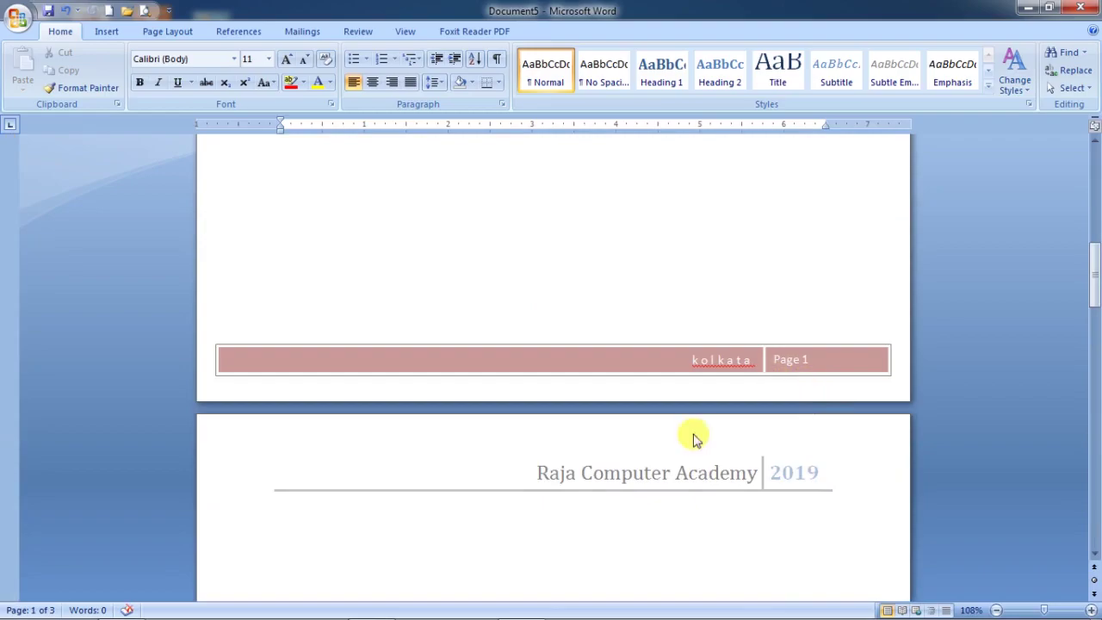
scroll(792, 383, up, 2)
scroll(740, 389, down, 2)
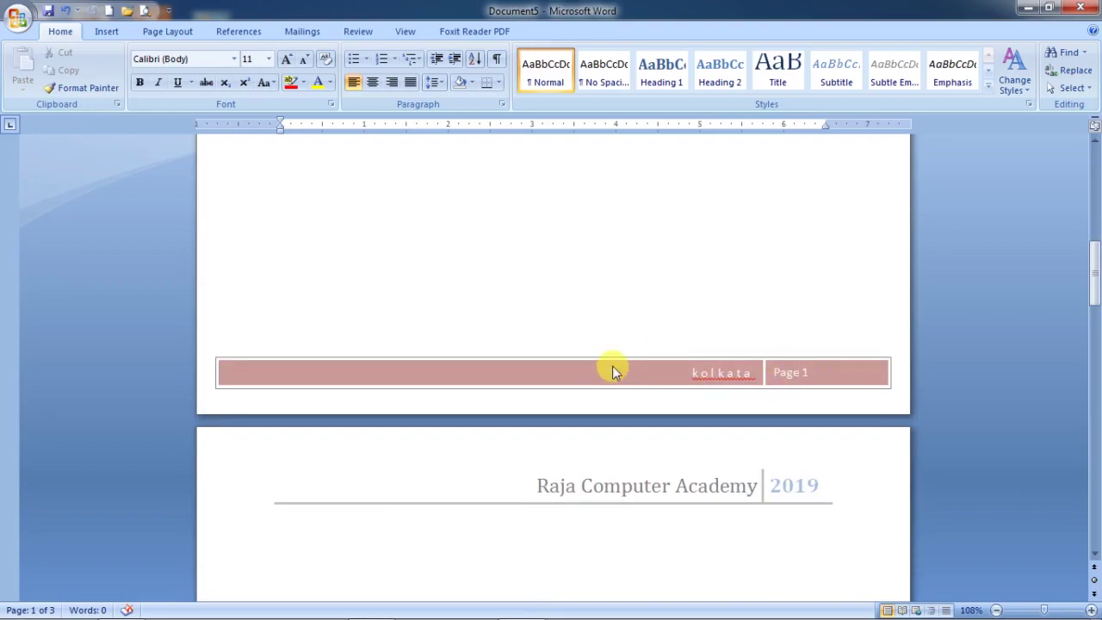
scroll(763, 473, down, 6)
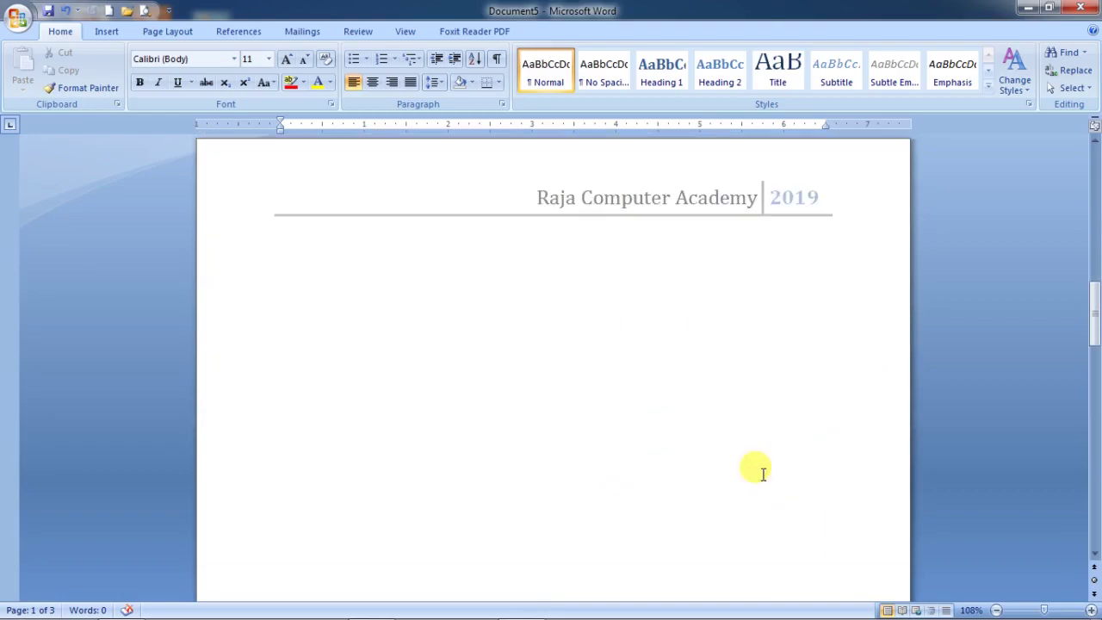
scroll(735, 476, down, 4)
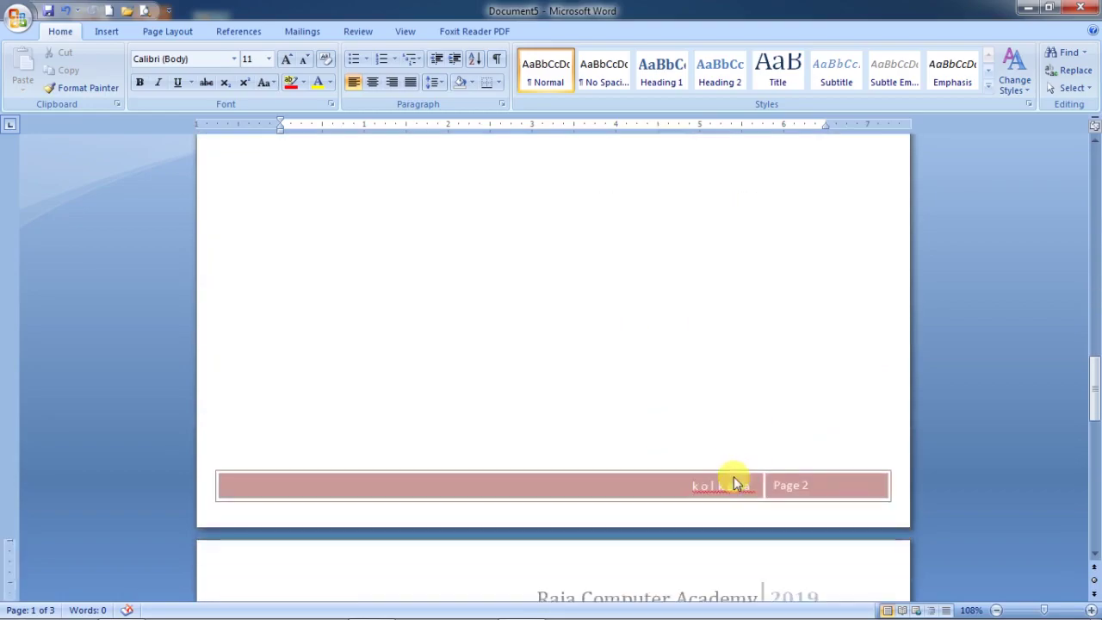
scroll(753, 473, up, 10)
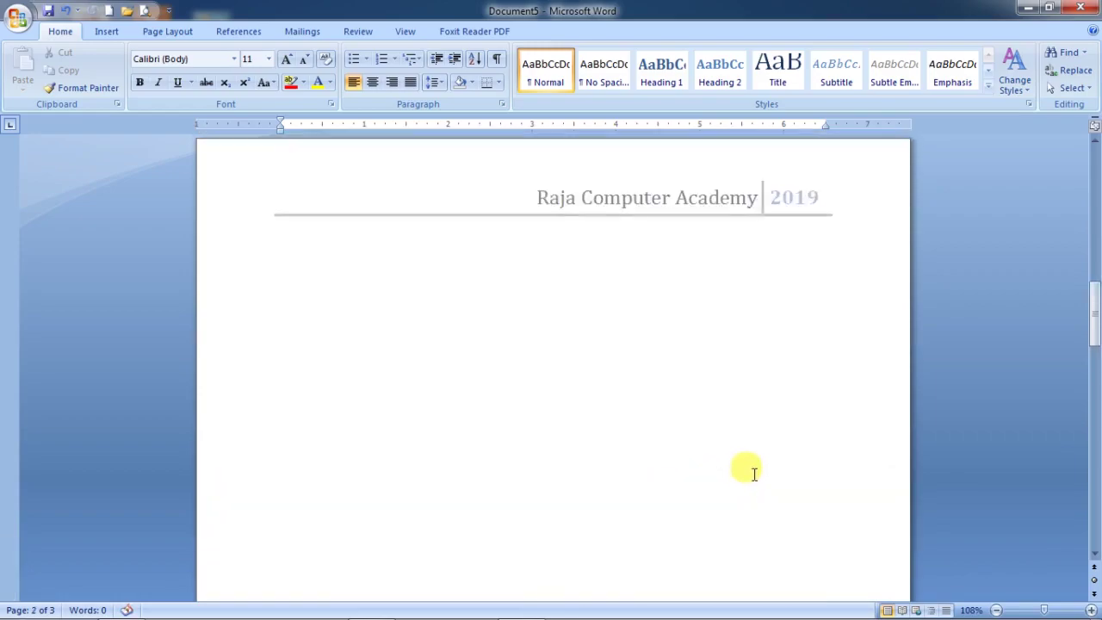
scroll(756, 469, up, 2)
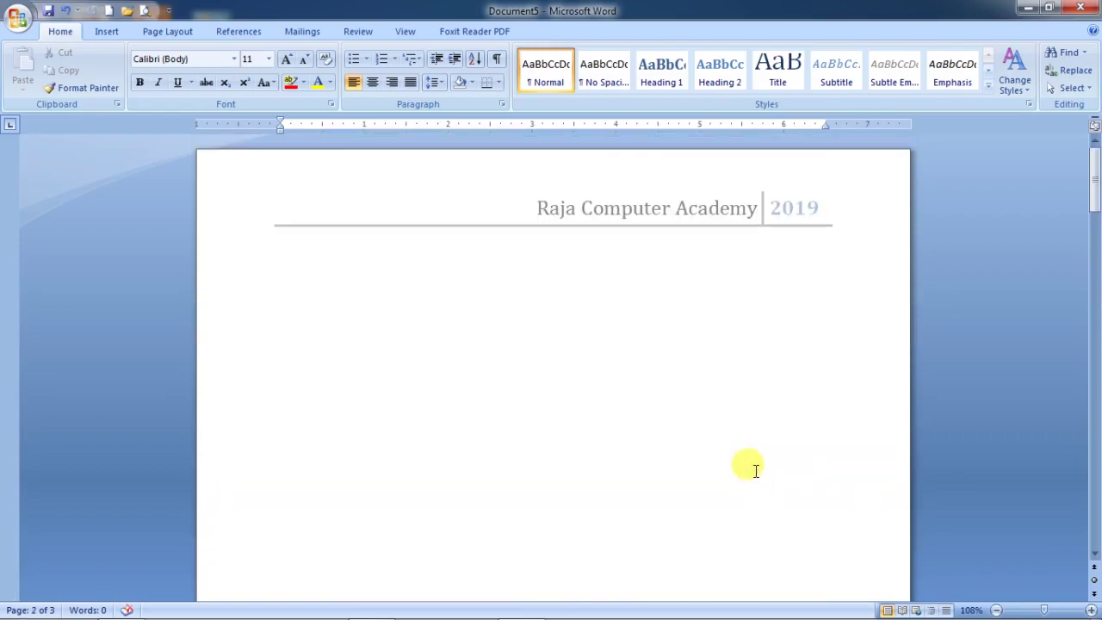
scroll(479, 431, down, 10)
double_click(473, 433)
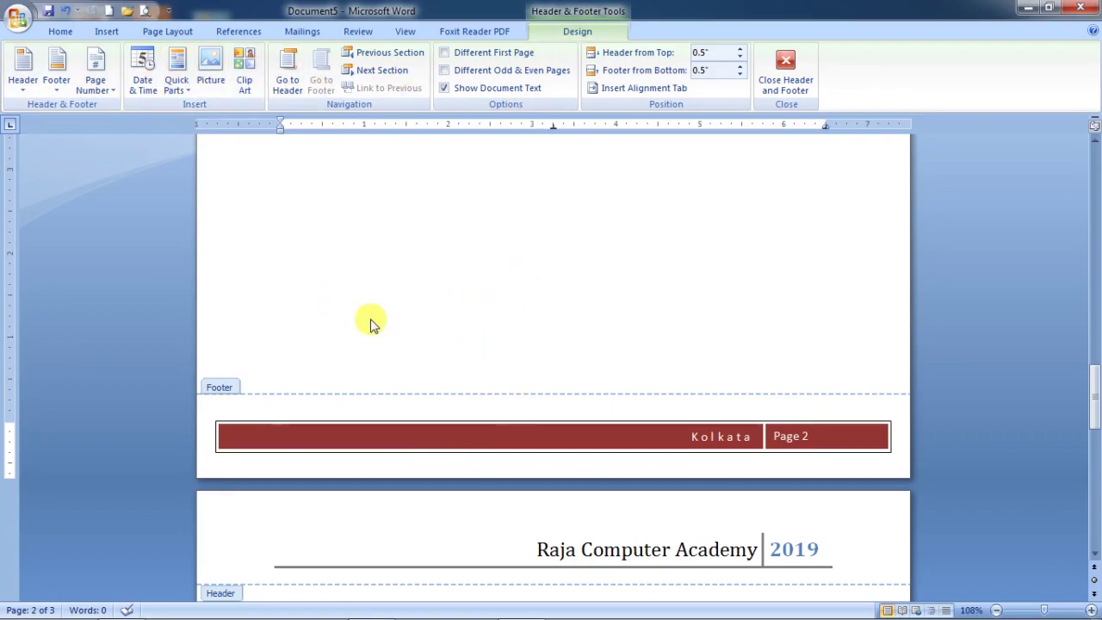
click(94, 89)
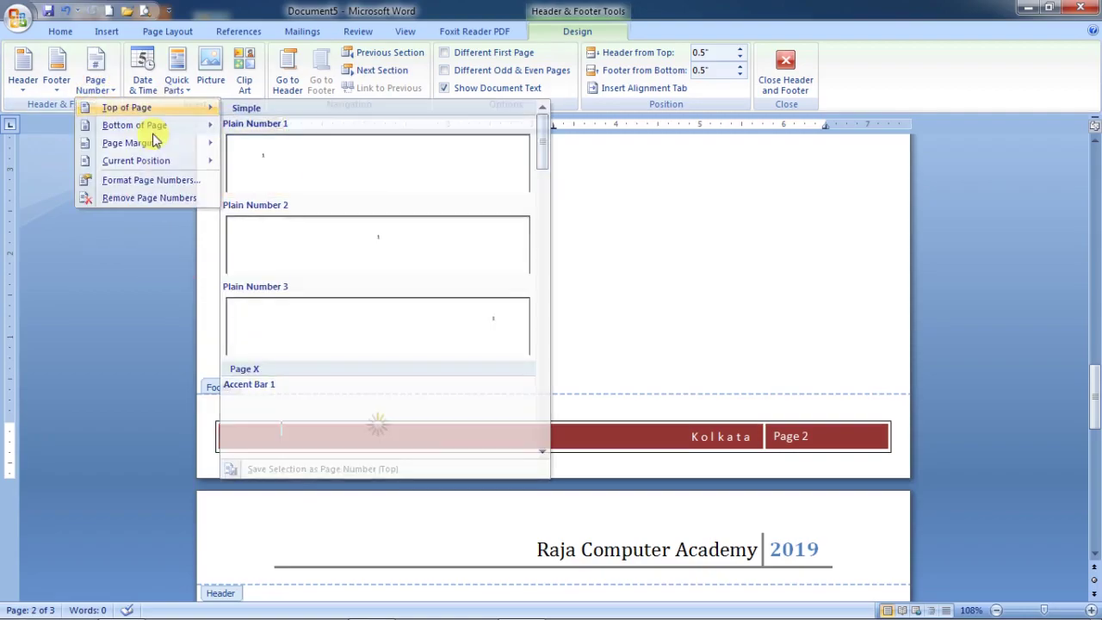
click(145, 92)
click(145, 92)
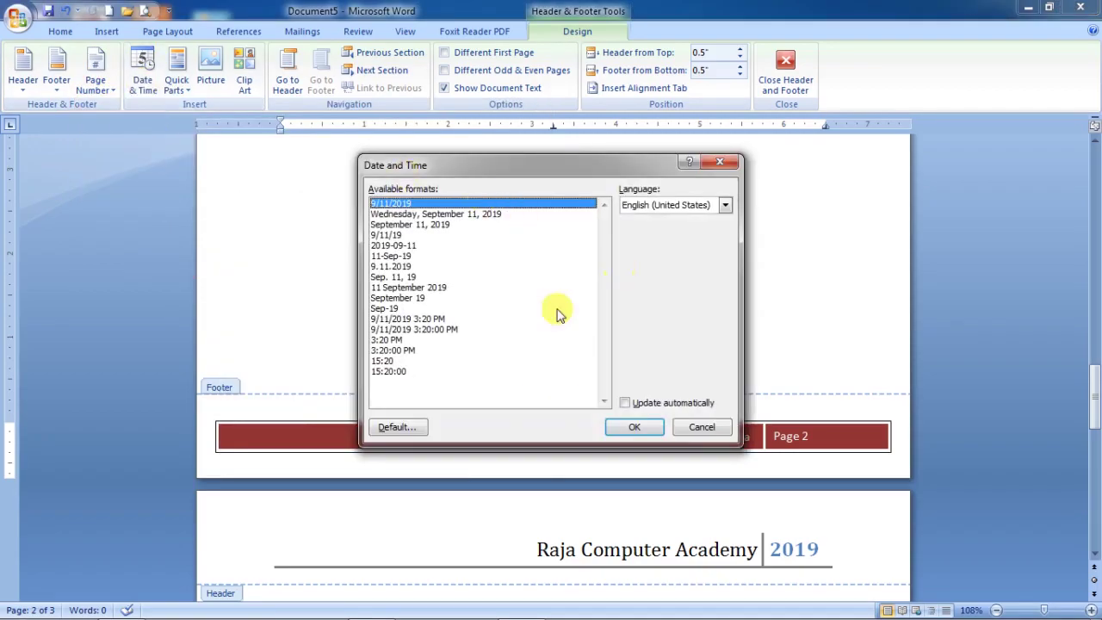
click(723, 163)
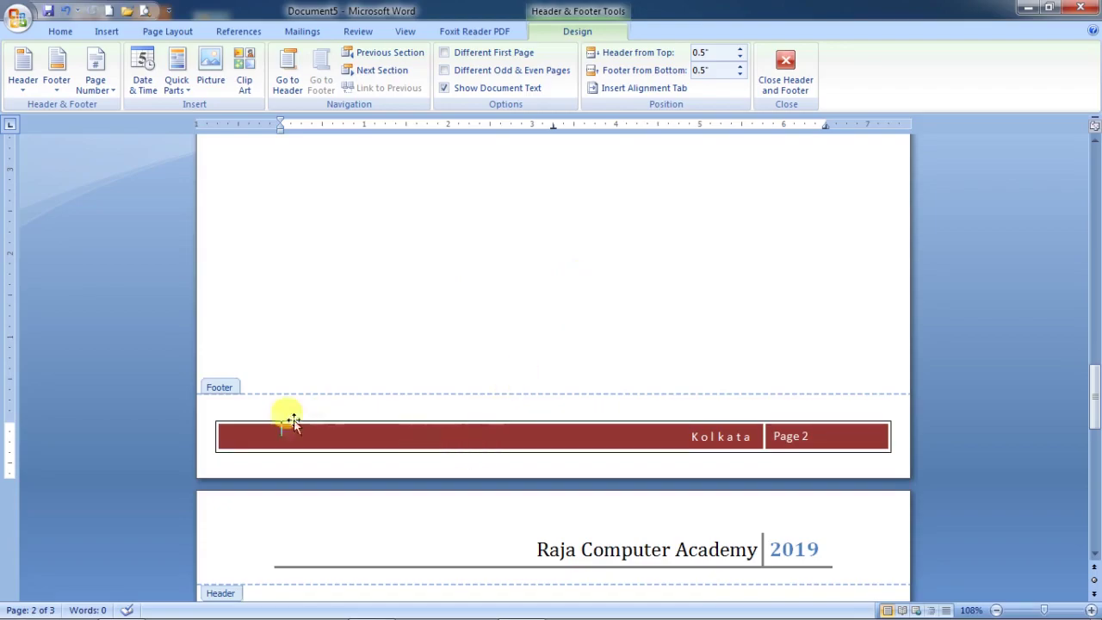
Step: Insert the Hydrangeas sample picture into the footer area
click(202, 80)
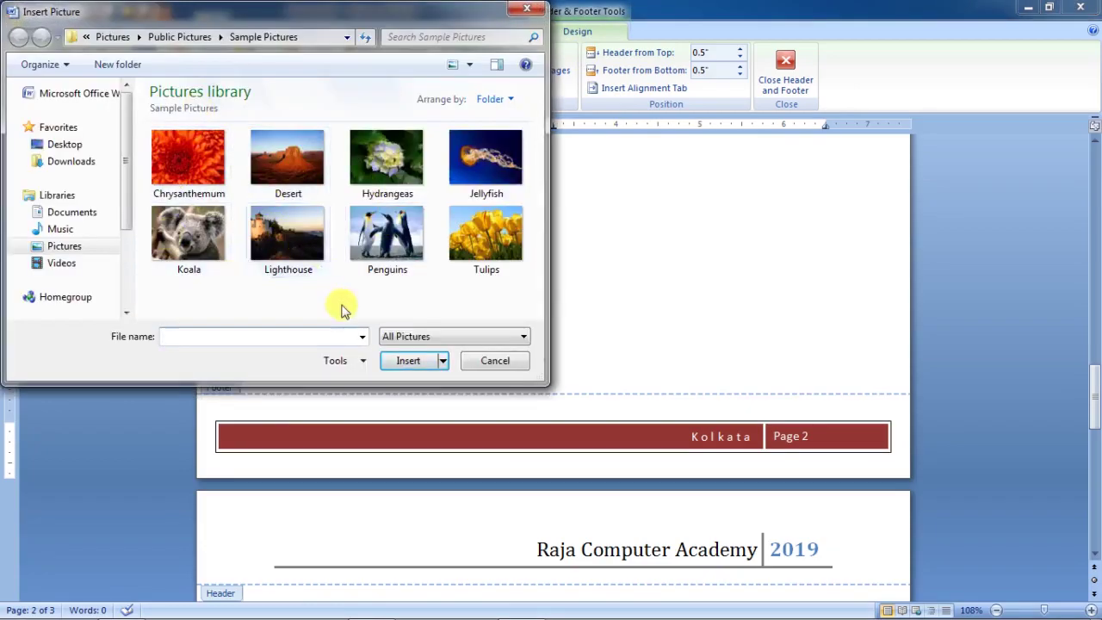
click(363, 151)
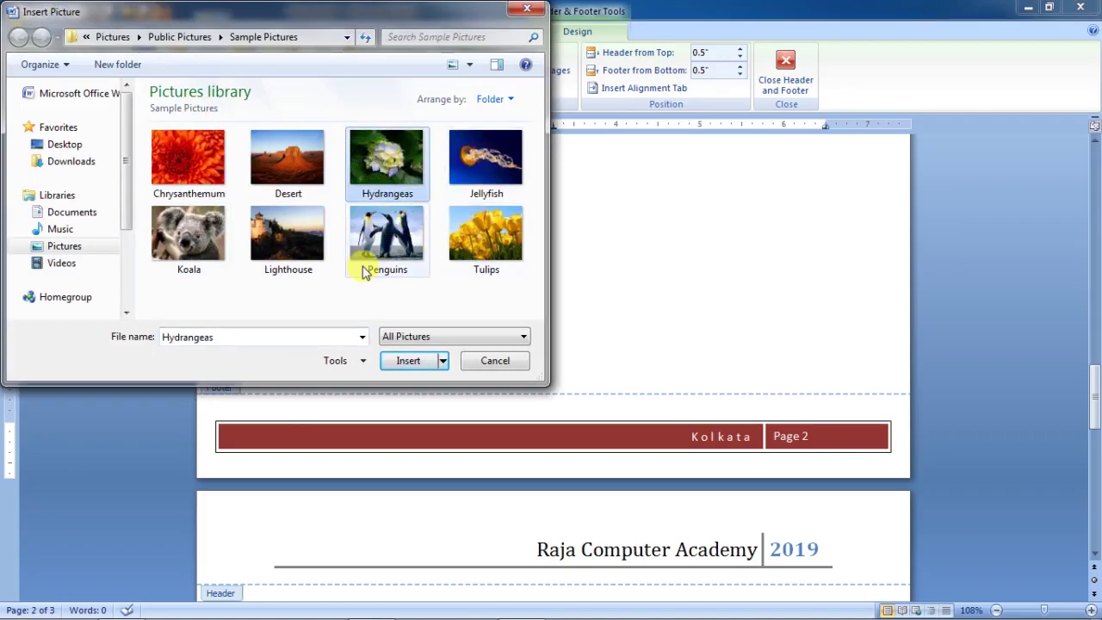
click(410, 362)
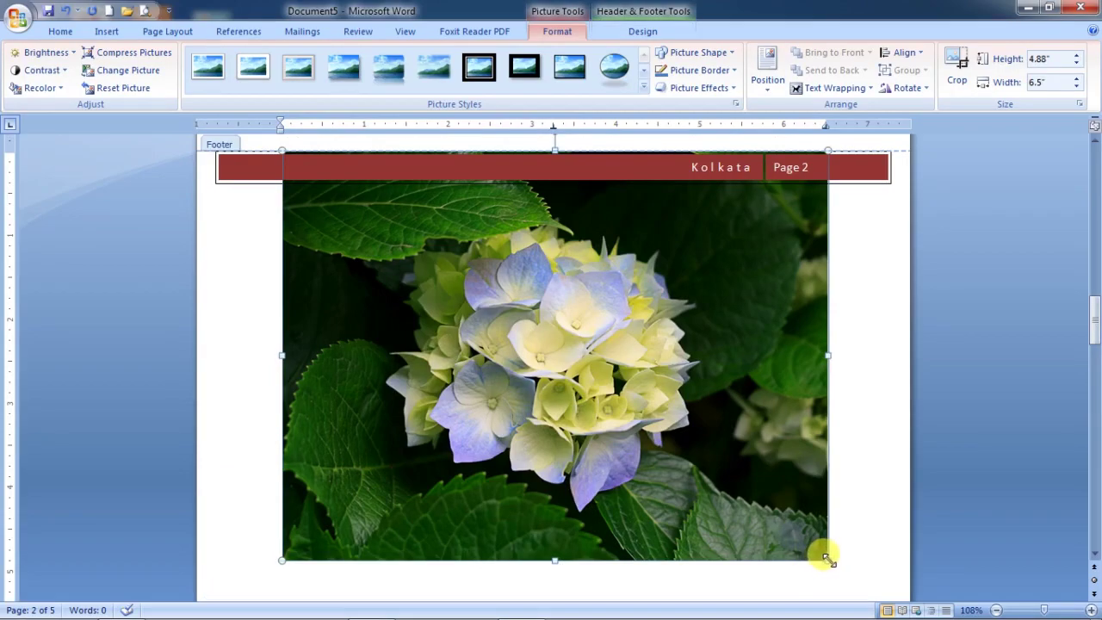
Step: Resize the Hydrangeas picture to about 3.04" x 2.28" and apply the Soft Edge Oval style
drag(827, 558, 704, 487)
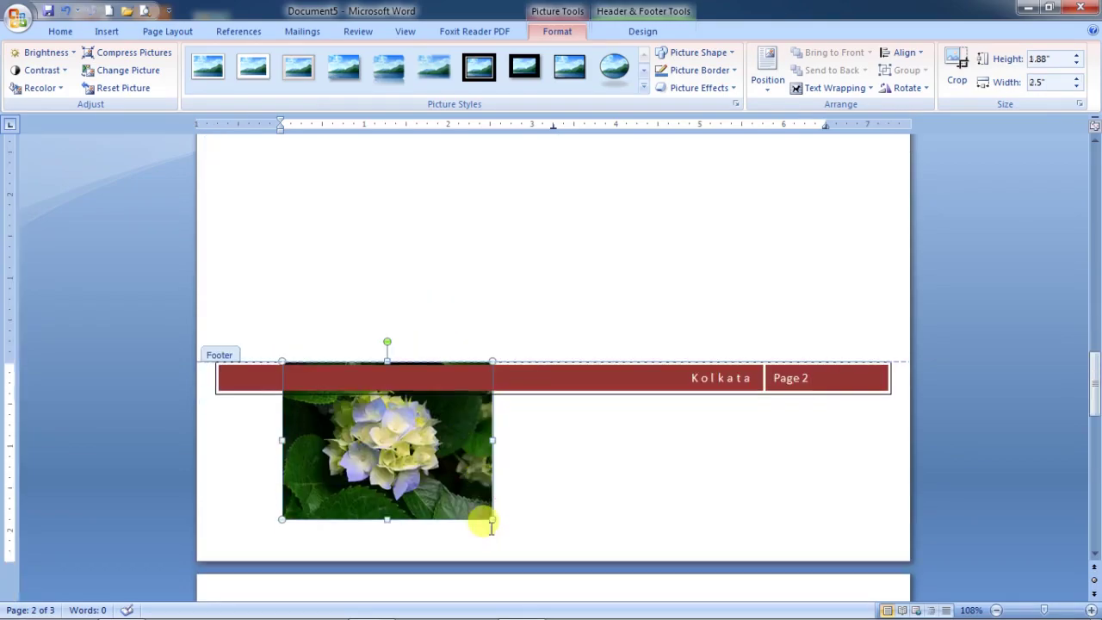
scroll(487, 517, down, 1)
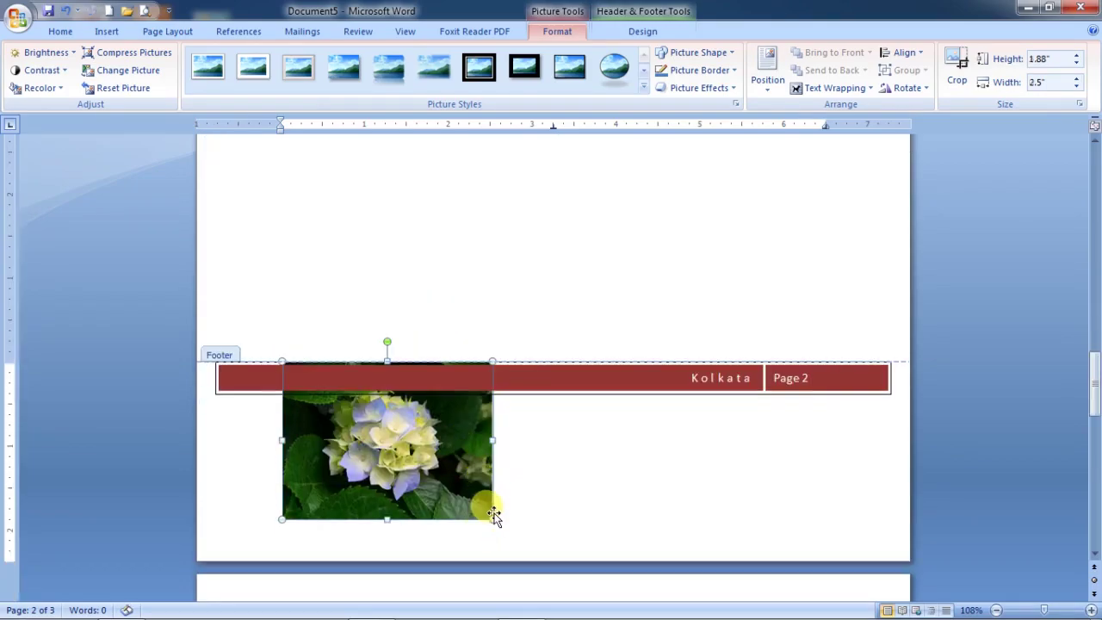
drag(509, 532, 539, 550)
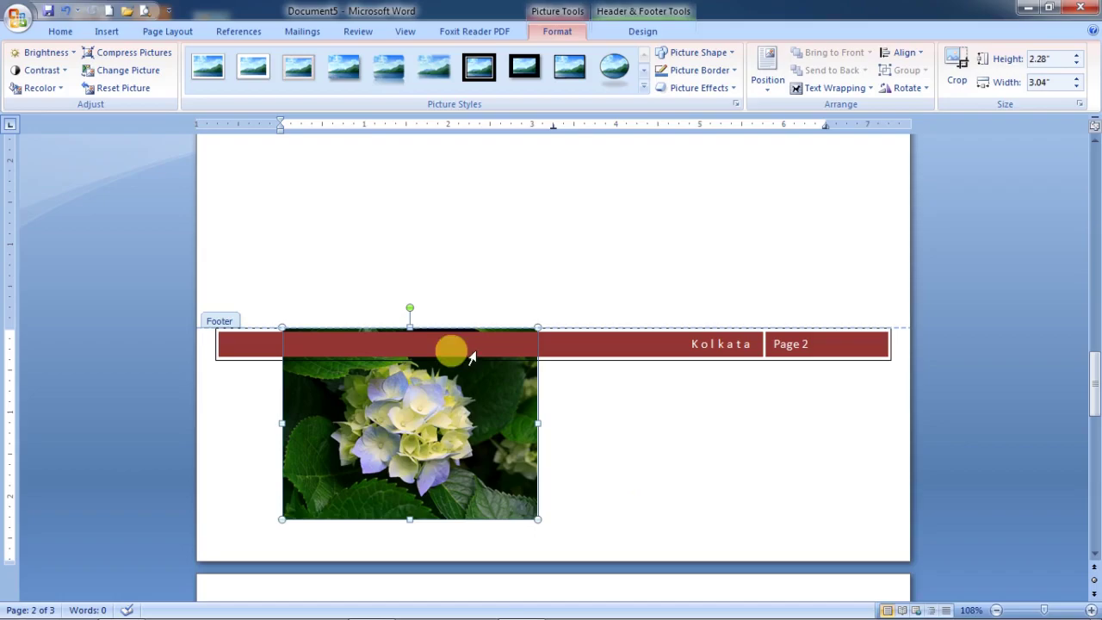
click(643, 86)
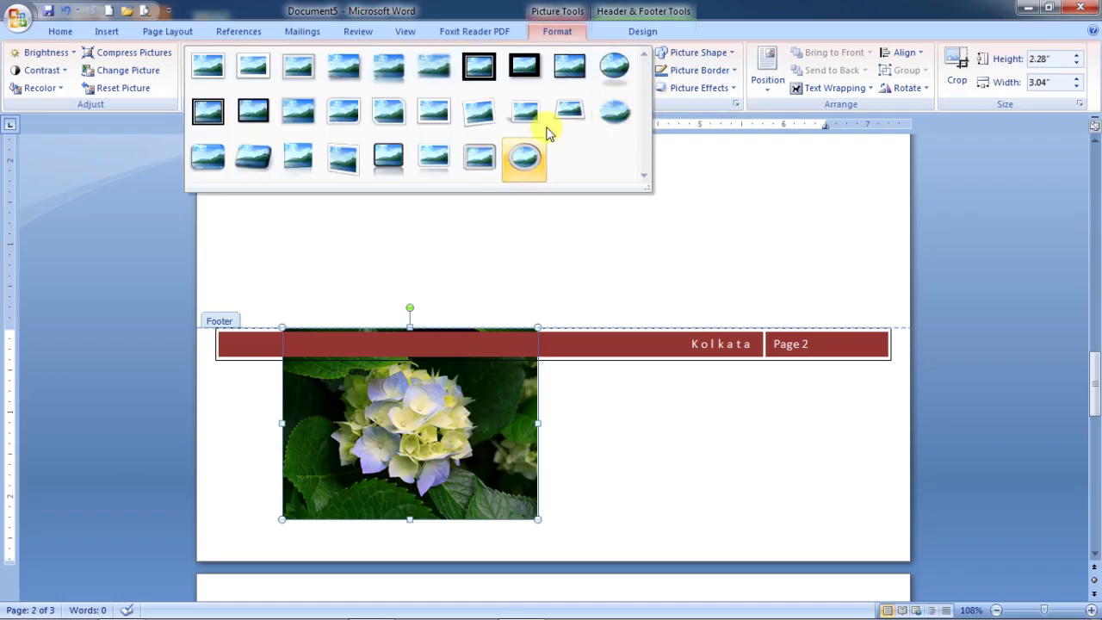
click(611, 112)
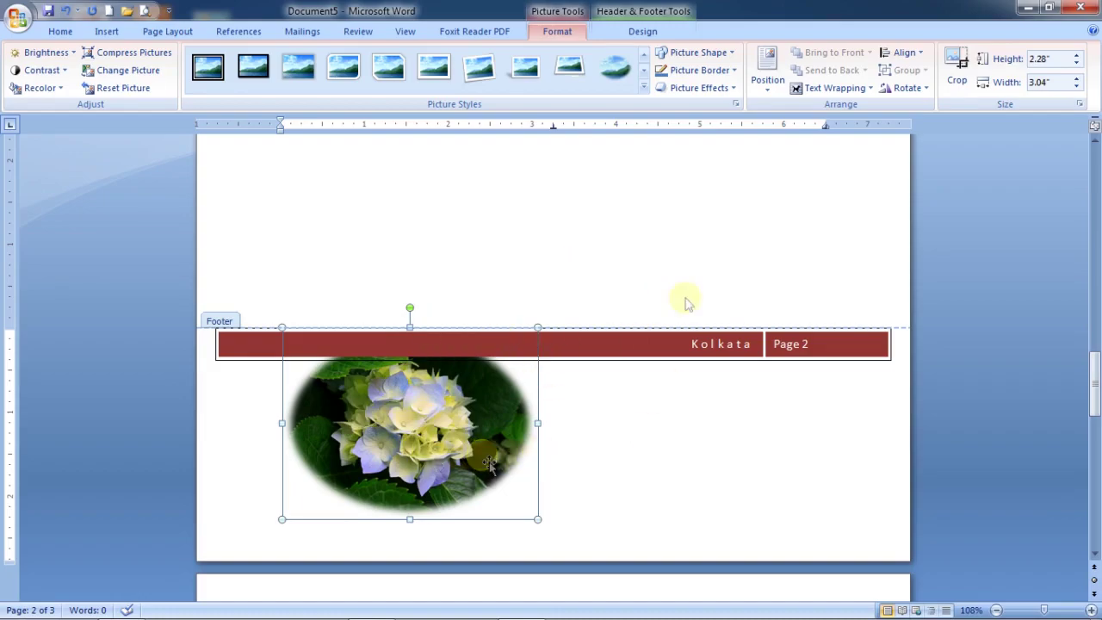
Step: Close Header and Footer and scroll through the document body
click(649, 31)
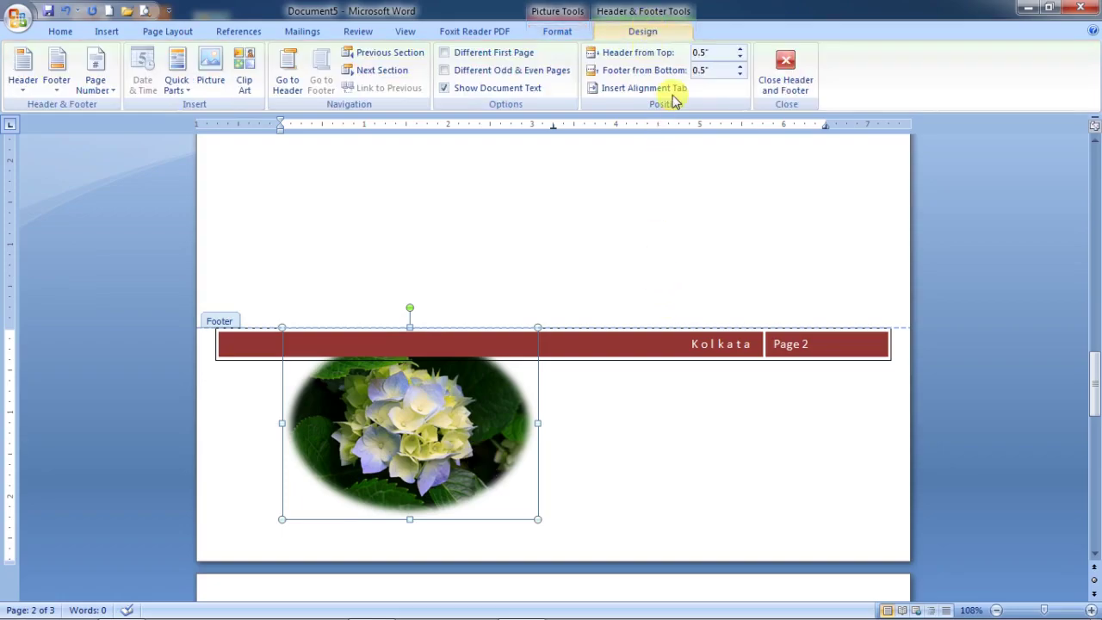
click(791, 82)
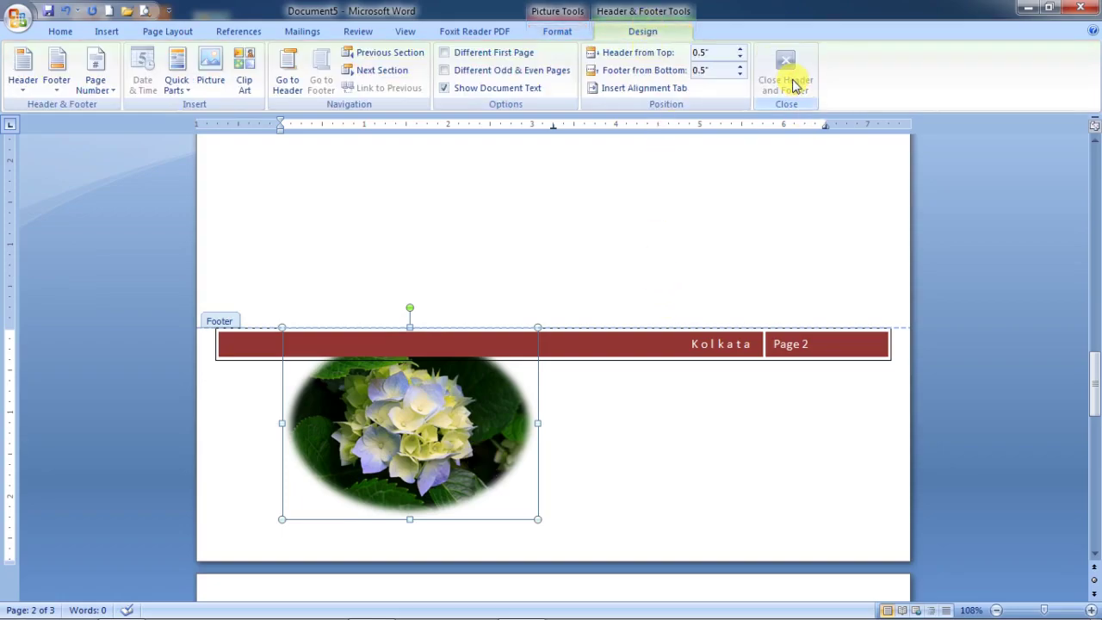
scroll(738, 249, up, 1)
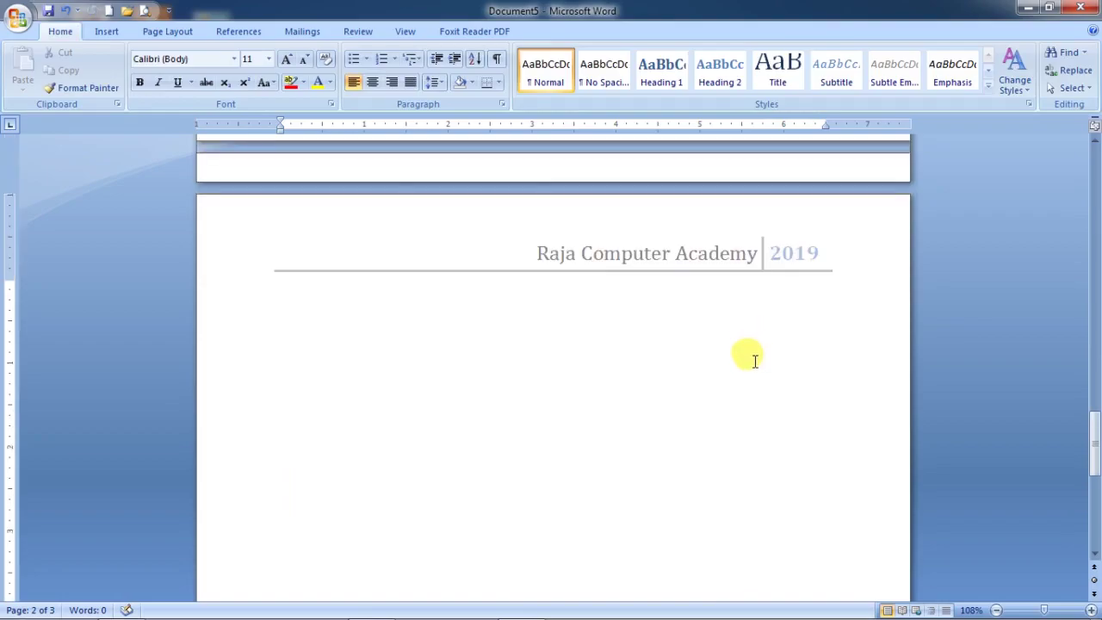
scroll(750, 379, down, 3)
scroll(729, 404, down, 6)
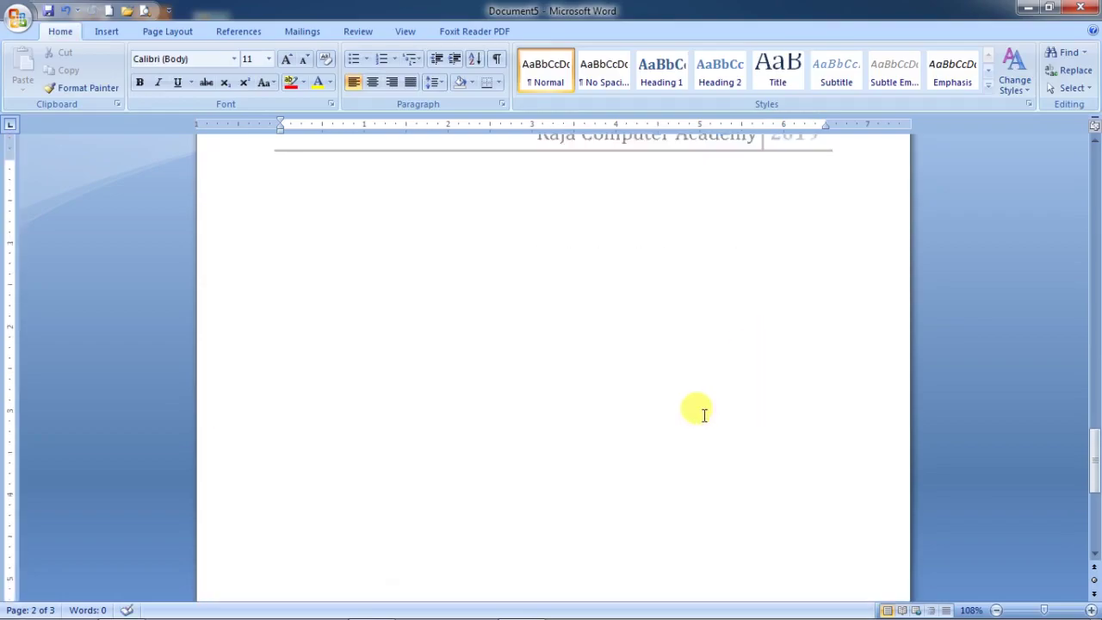
scroll(709, 407, down, 3)
scroll(711, 406, up, 4)
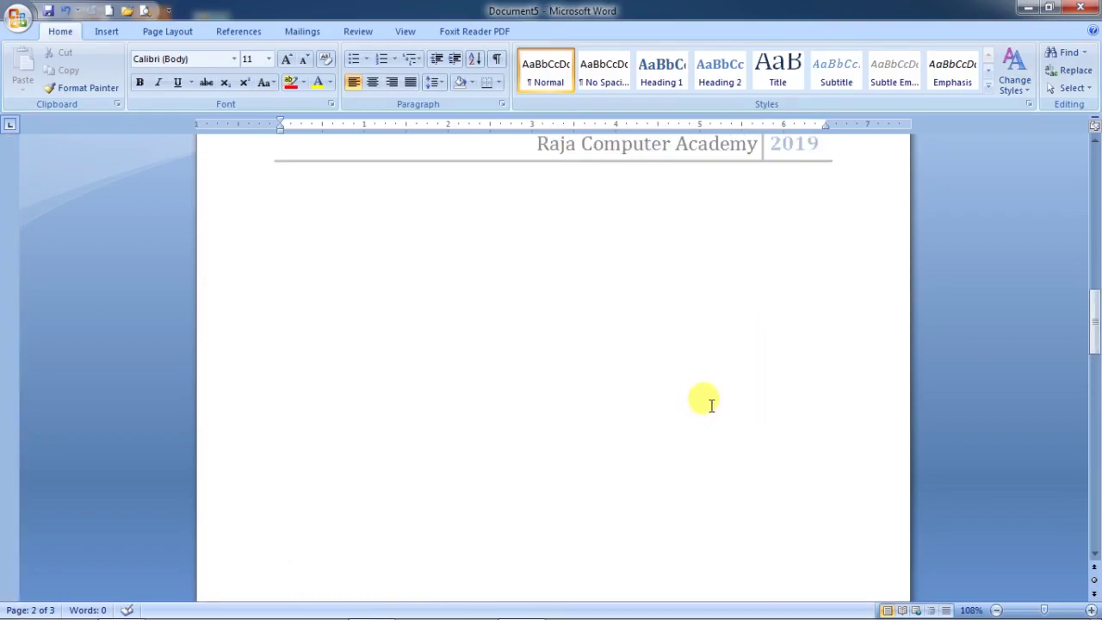
scroll(711, 404, up, 7)
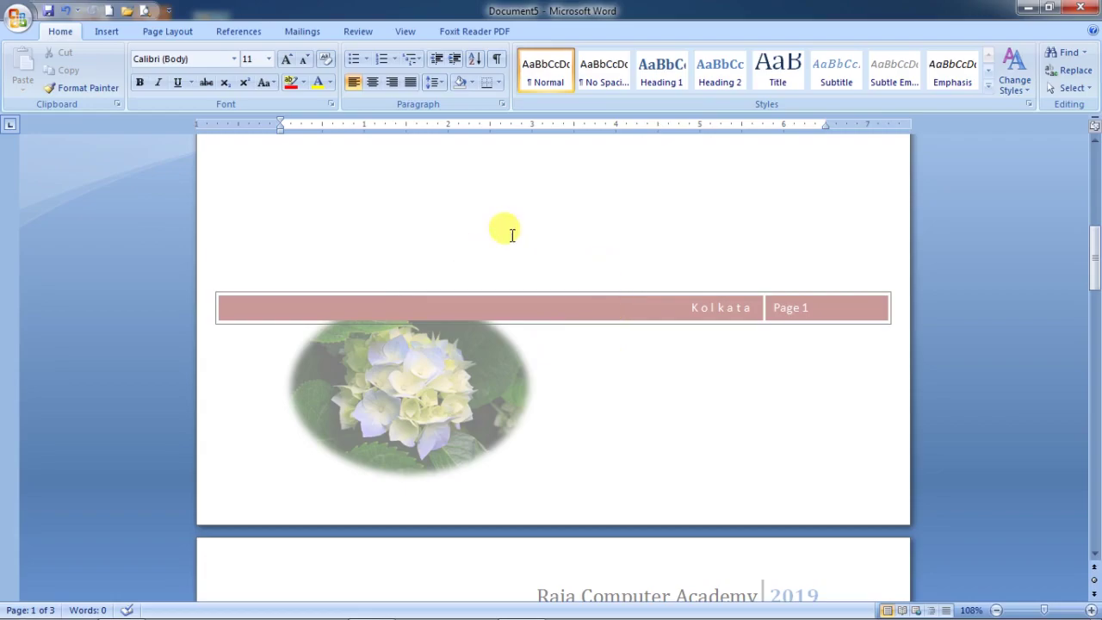
Step: Reopen the footer for editing via Insert > Footer > Edit Footer
click(101, 29)
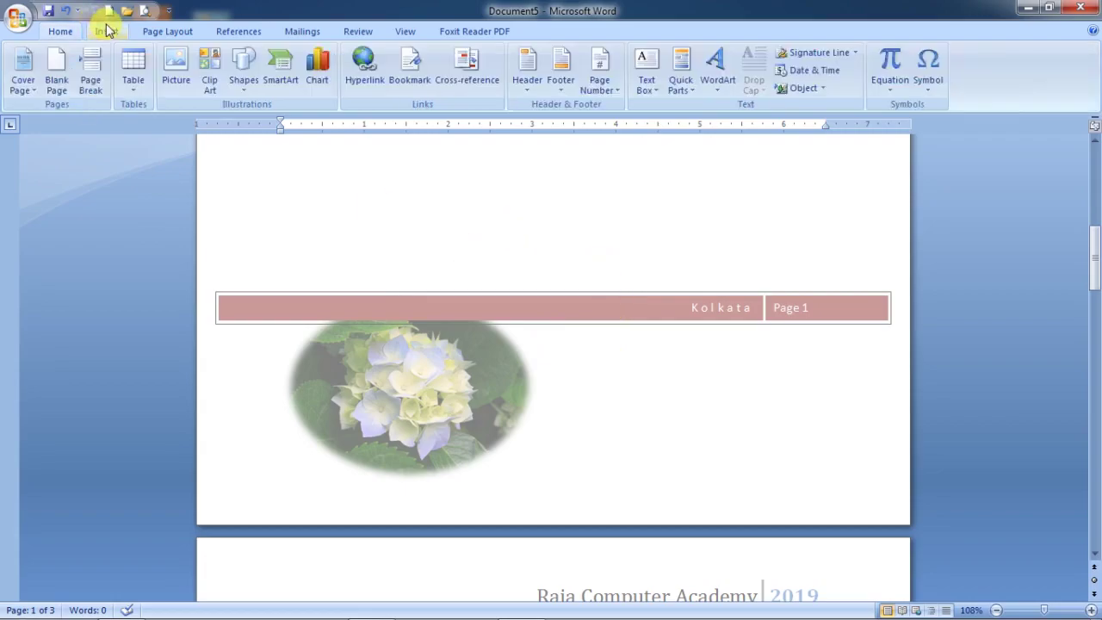
click(558, 86)
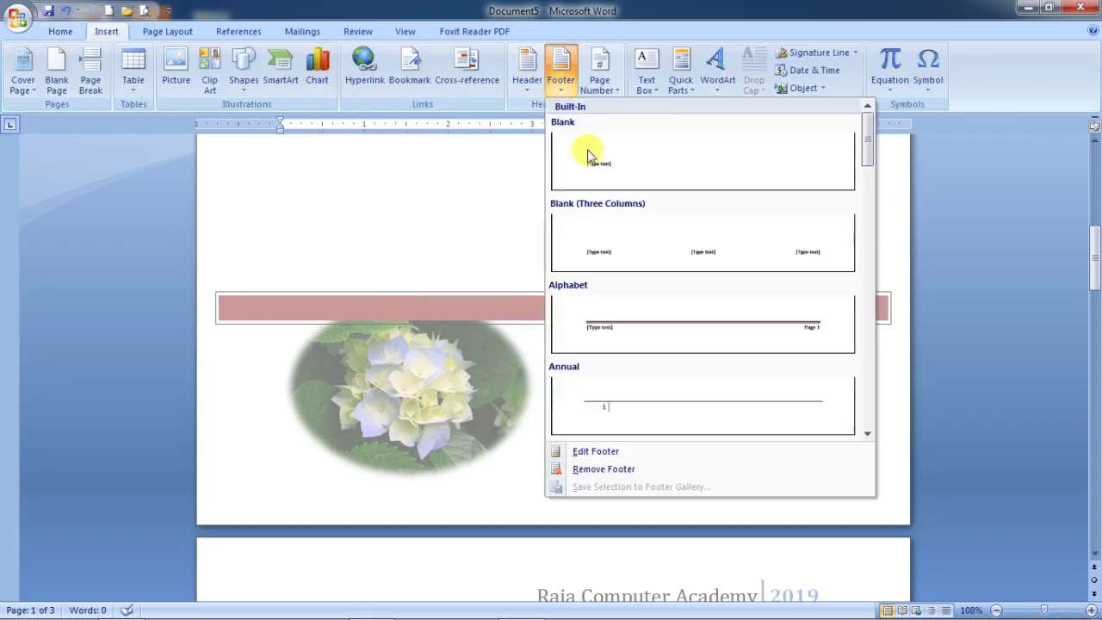
click(634, 453)
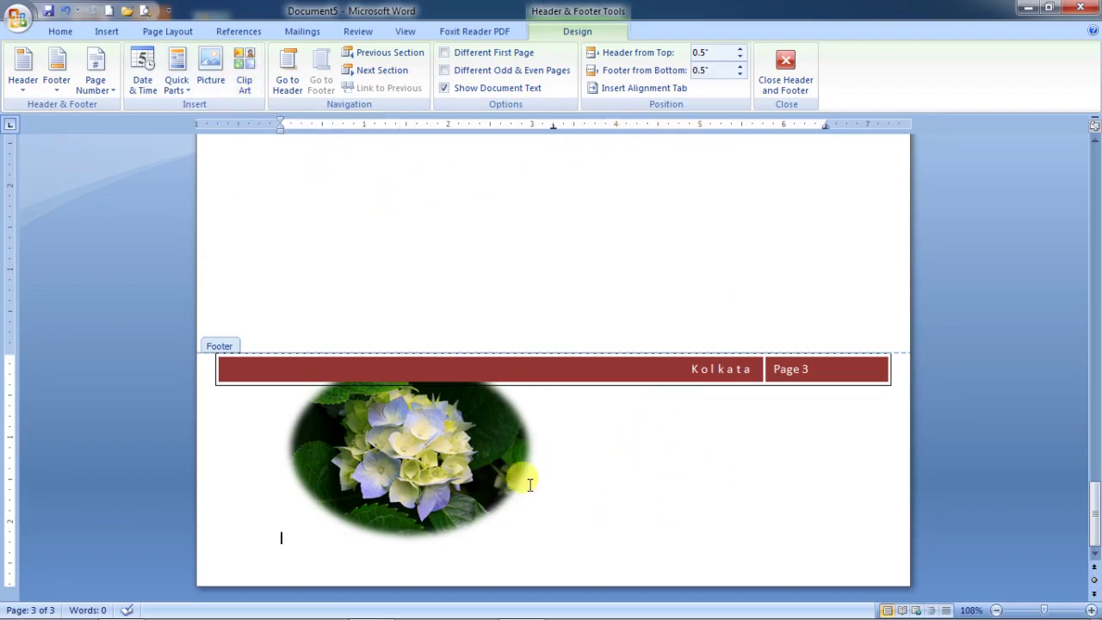
Step: Set Footer from Bottom to 0" instead of 0.5"
click(740, 67)
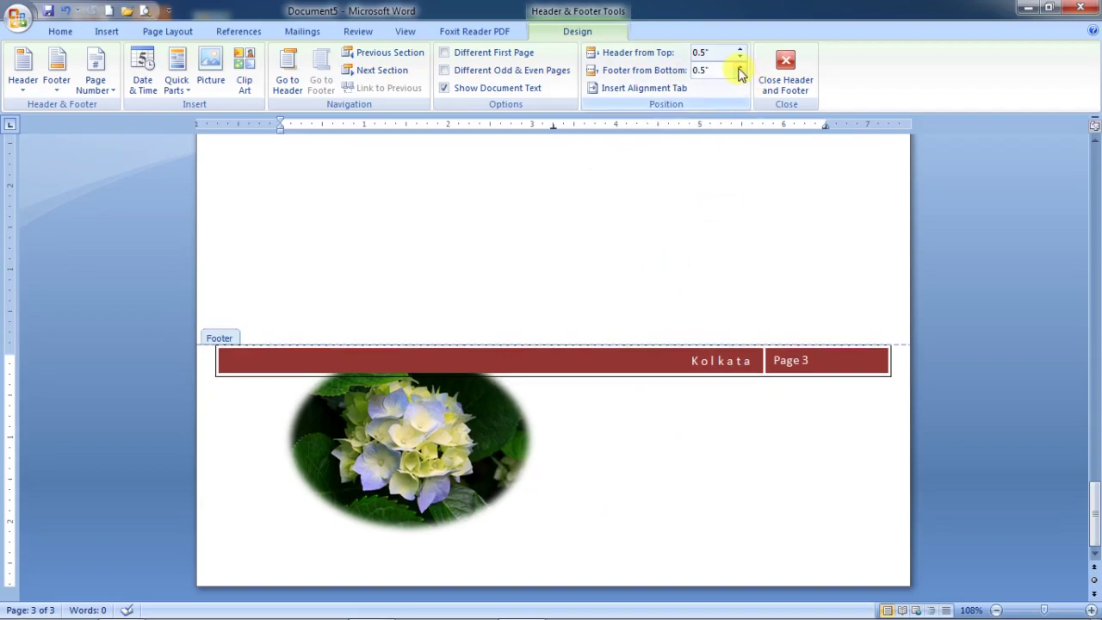
click(740, 68)
click(740, 68)
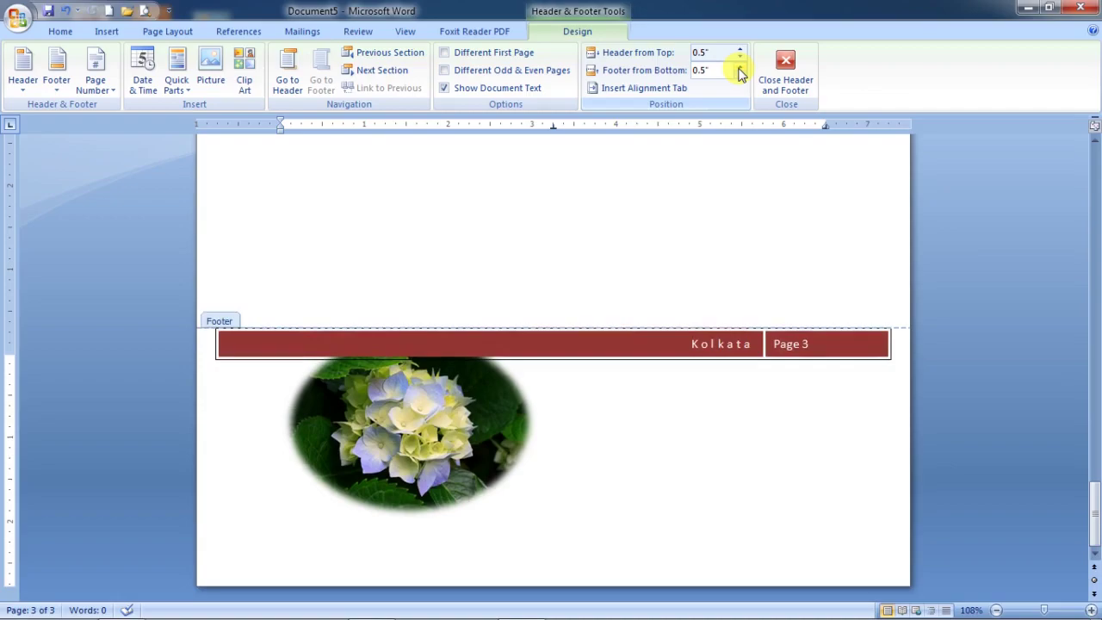
click(740, 75)
click(740, 74)
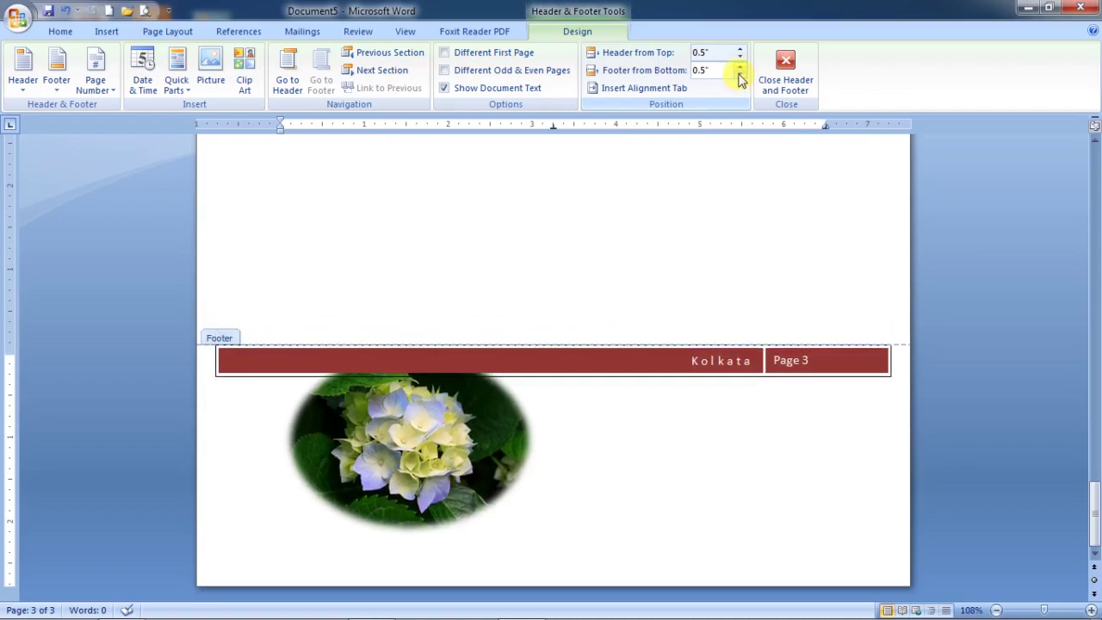
click(739, 74)
click(740, 75)
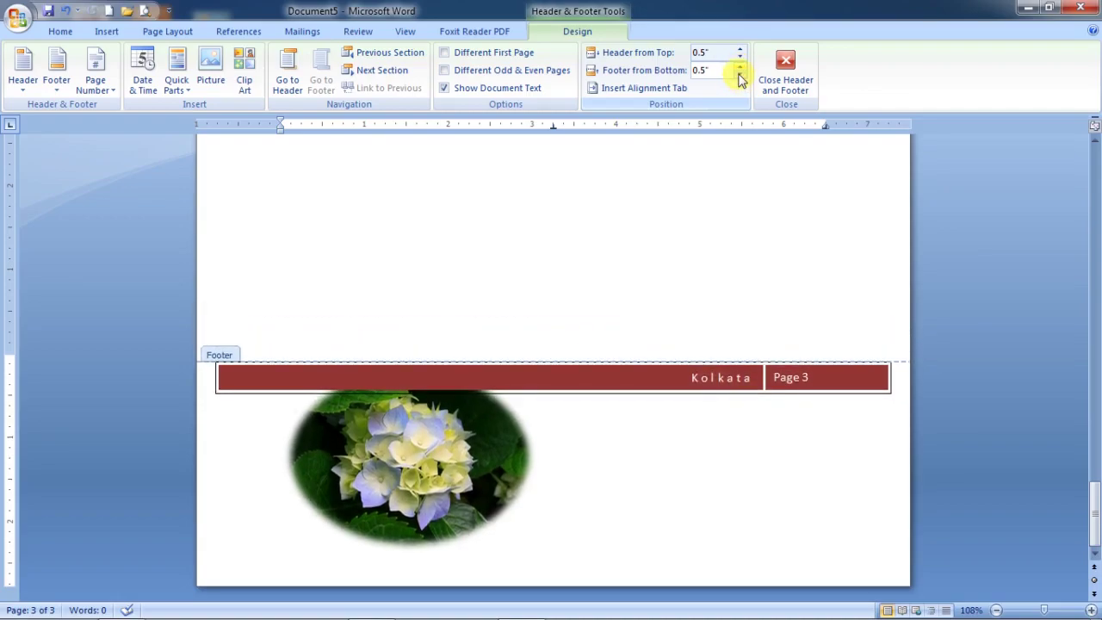
click(739, 75)
click(740, 75)
click(740, 75)
click(739, 75)
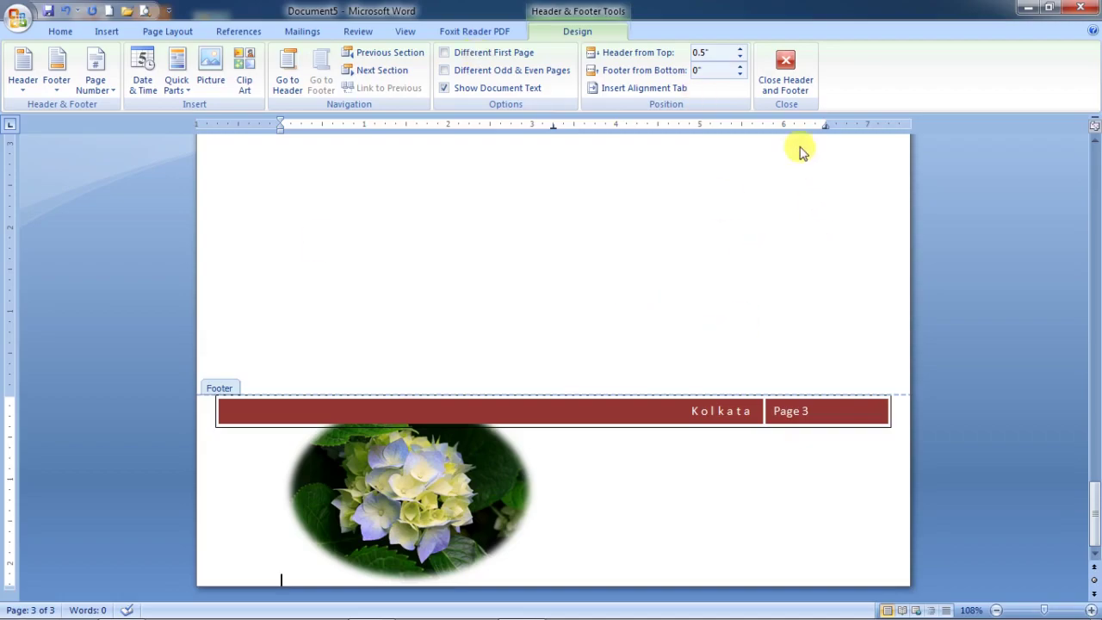
Step: Close footer editing and scroll back up through the pages
click(789, 84)
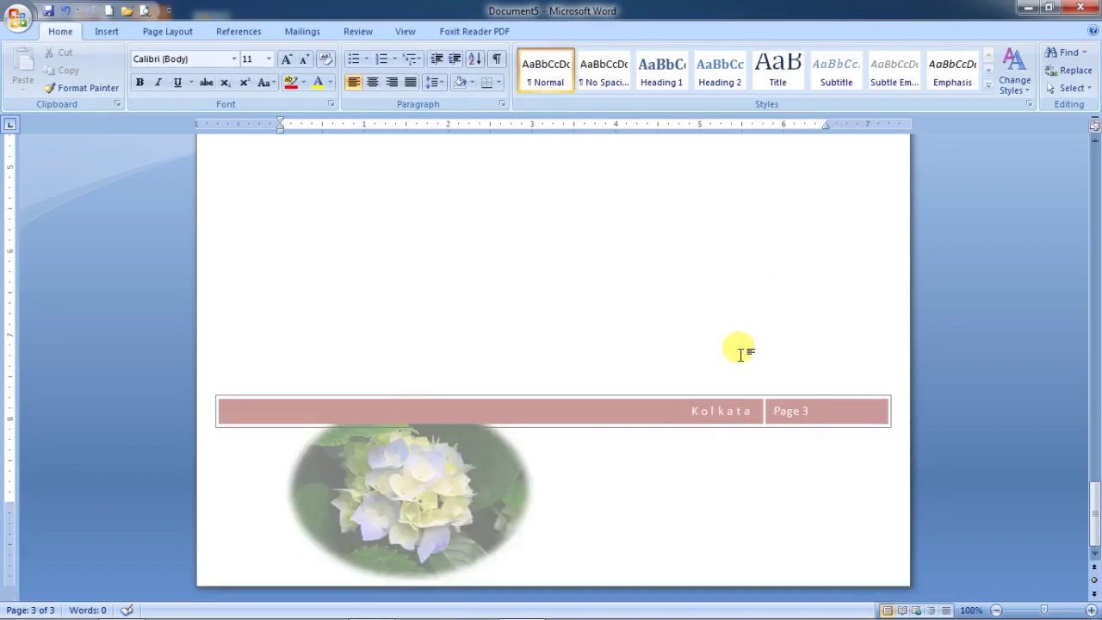
scroll(737, 364, up, 10)
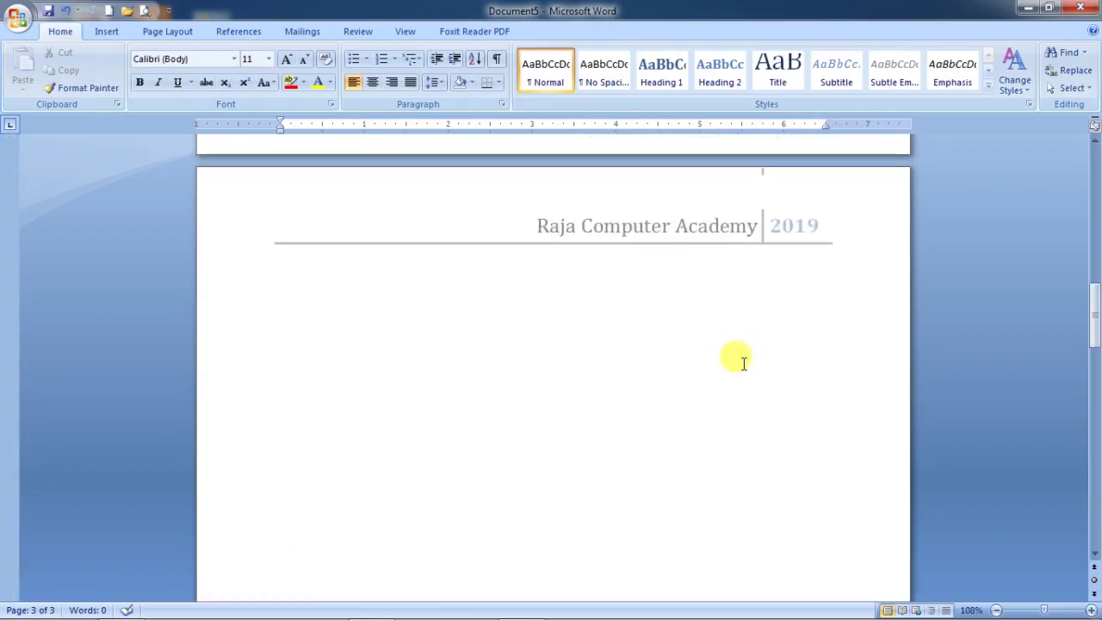
scroll(739, 362, up, 20)
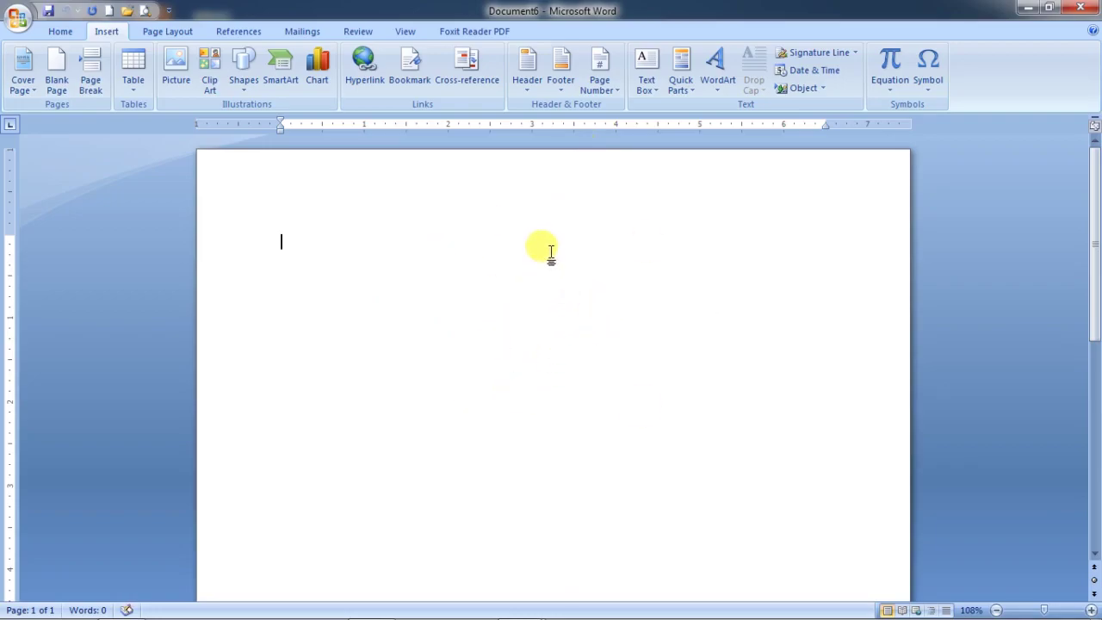
Step: Add a Circle-style page number at the top of the page
click(610, 92)
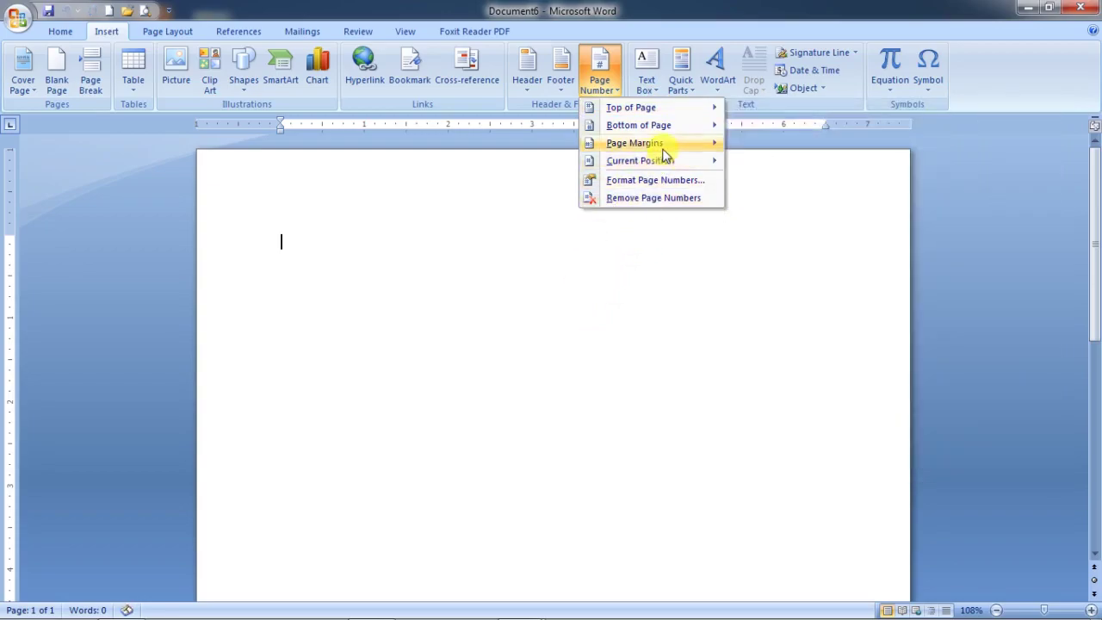
mouse_move(659, 147)
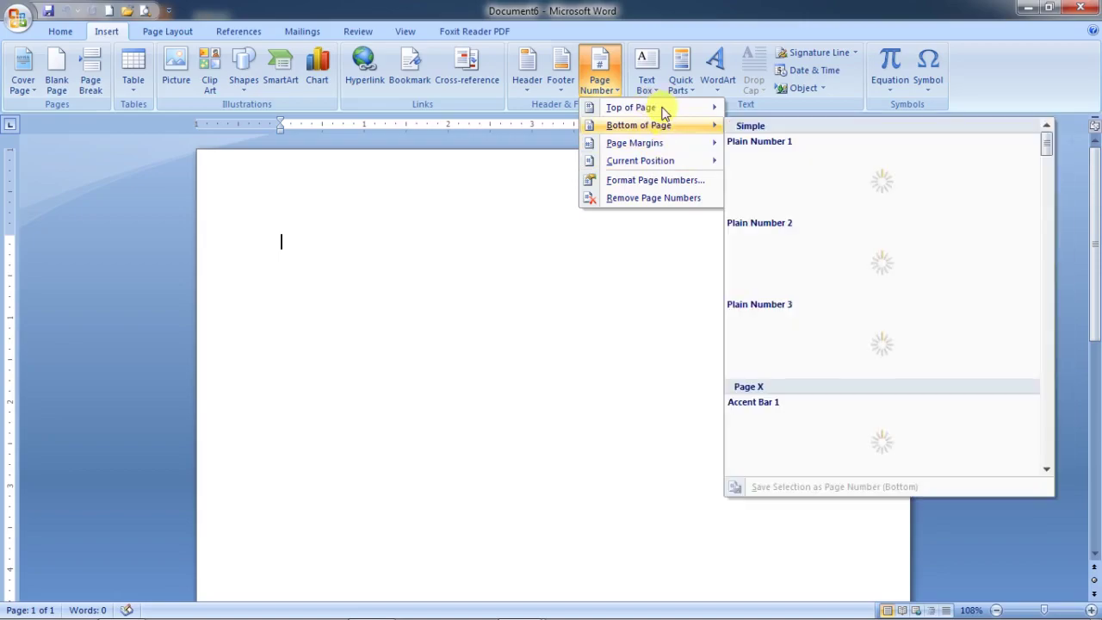
mouse_move(663, 112)
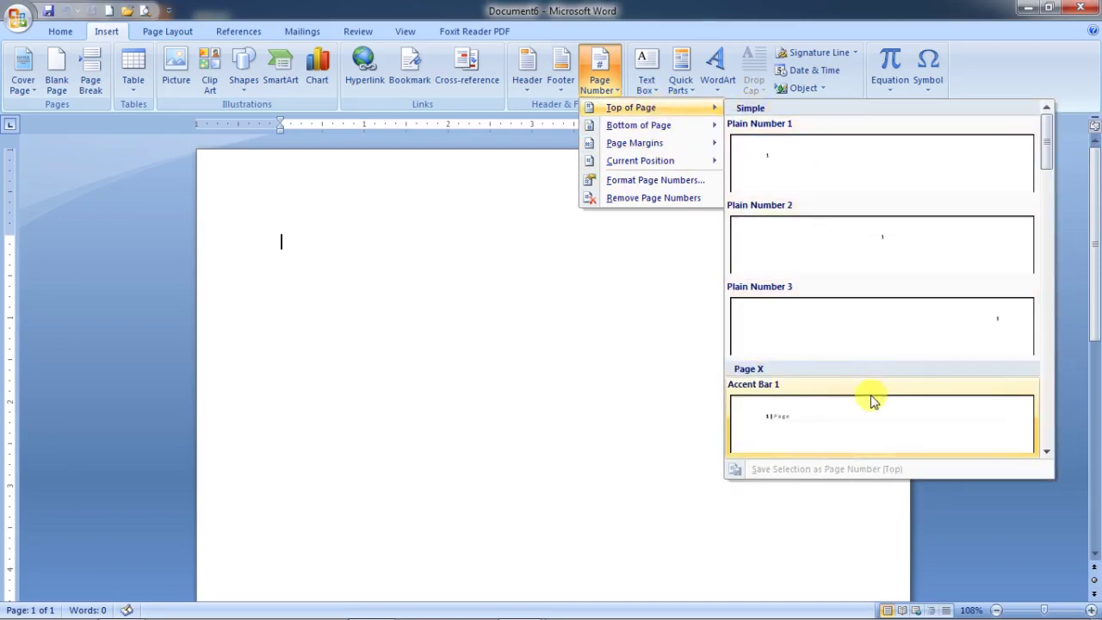
scroll(870, 400, down, 3)
scroll(870, 400, down, 3)
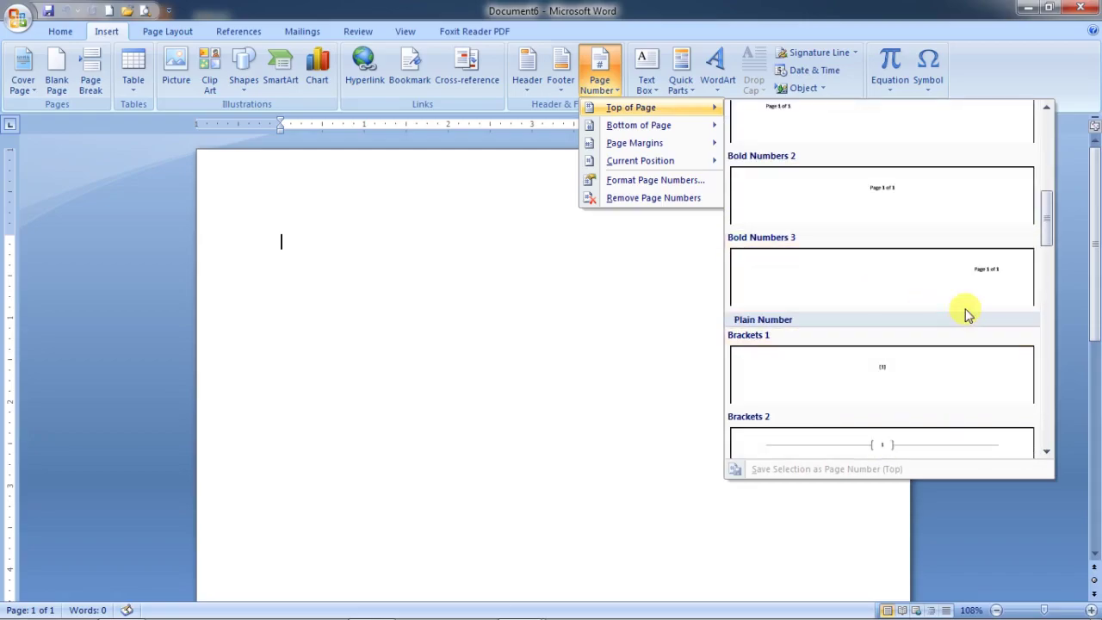
scroll(953, 362, down, 6)
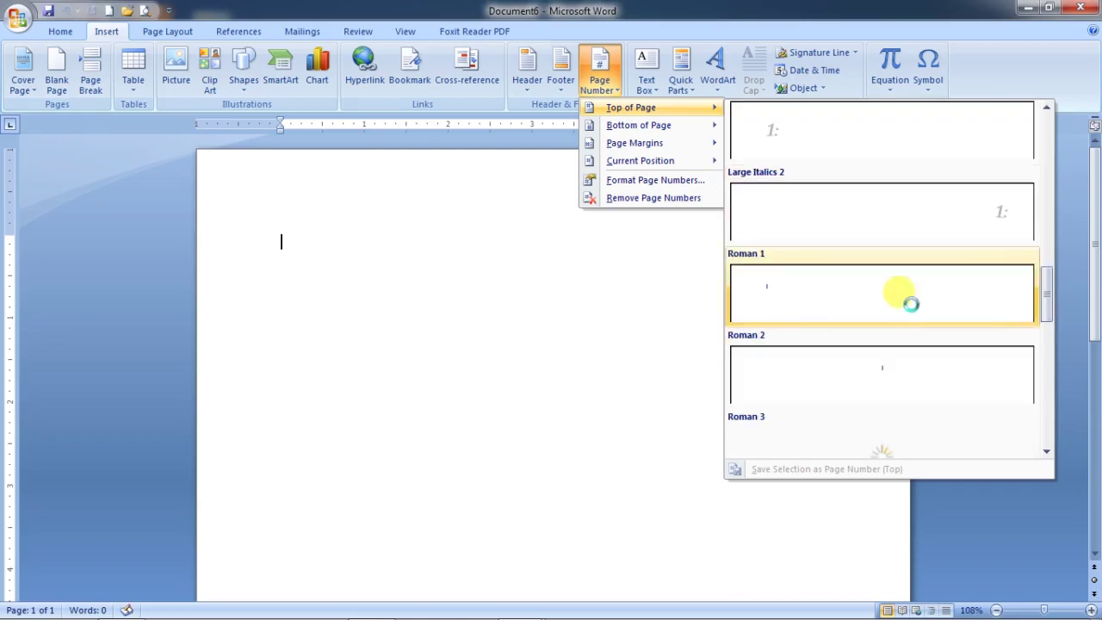
scroll(906, 374, down, 5)
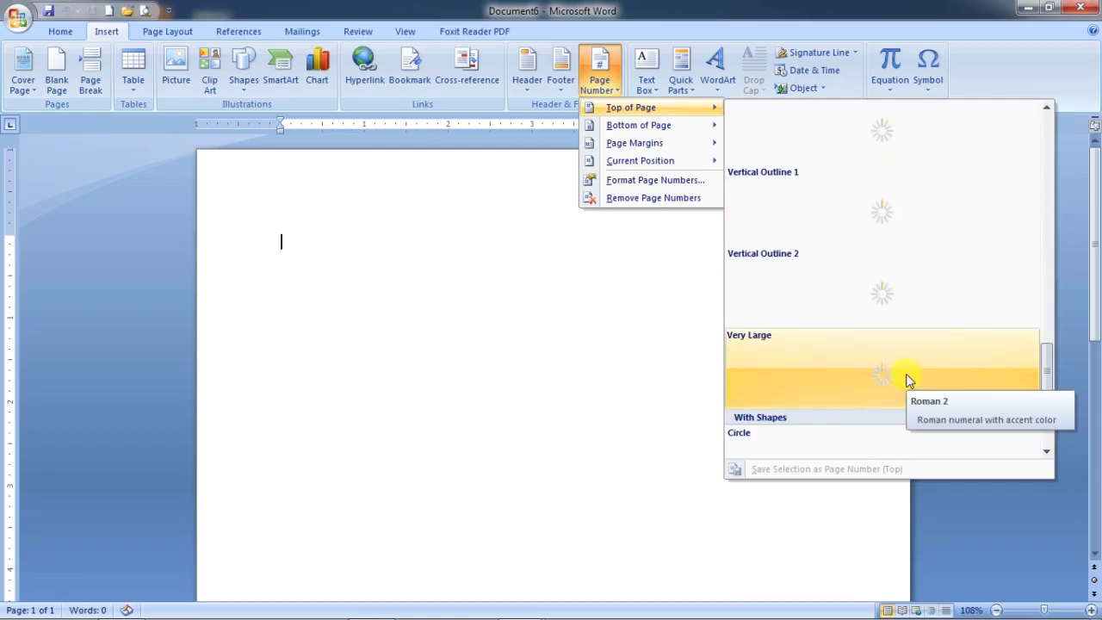
scroll(906, 374, down, 3)
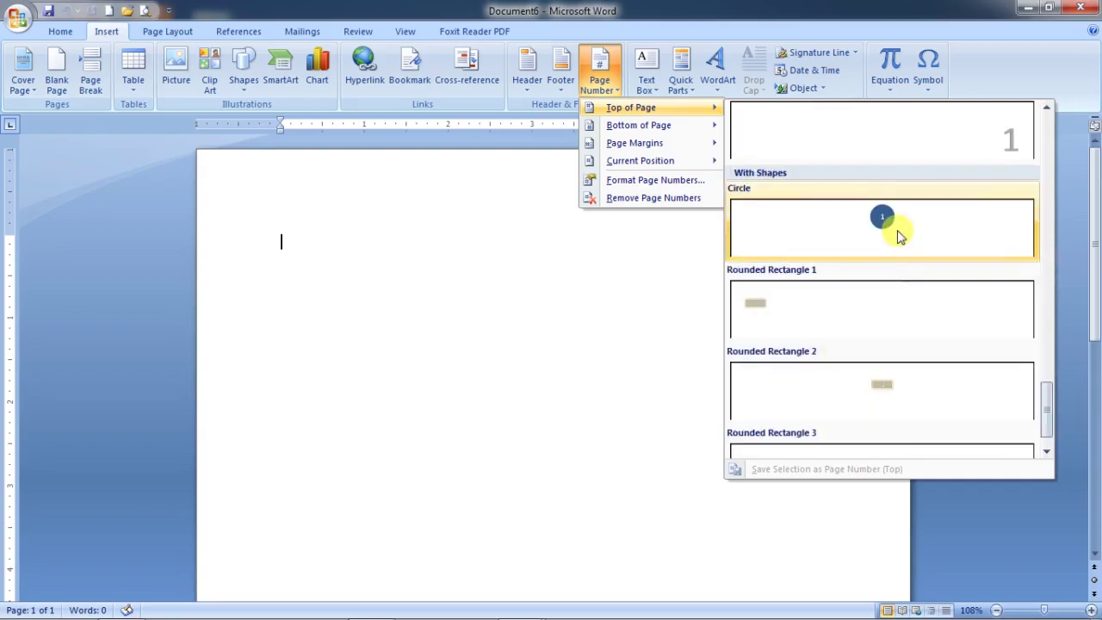
click(898, 238)
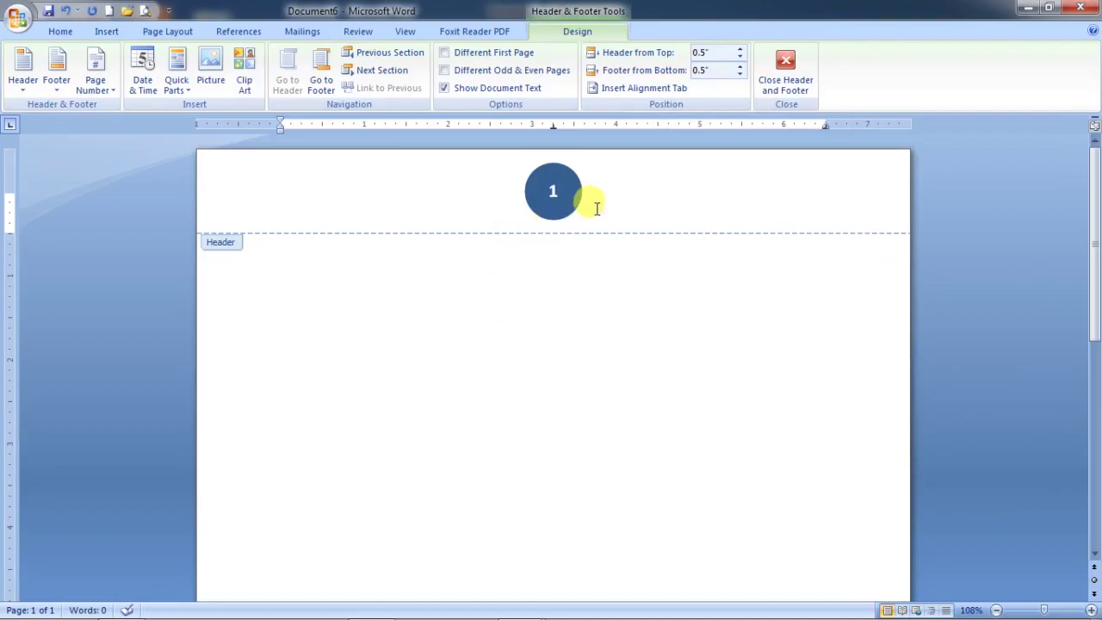
Step: Close header editing and return to the document body
click(788, 78)
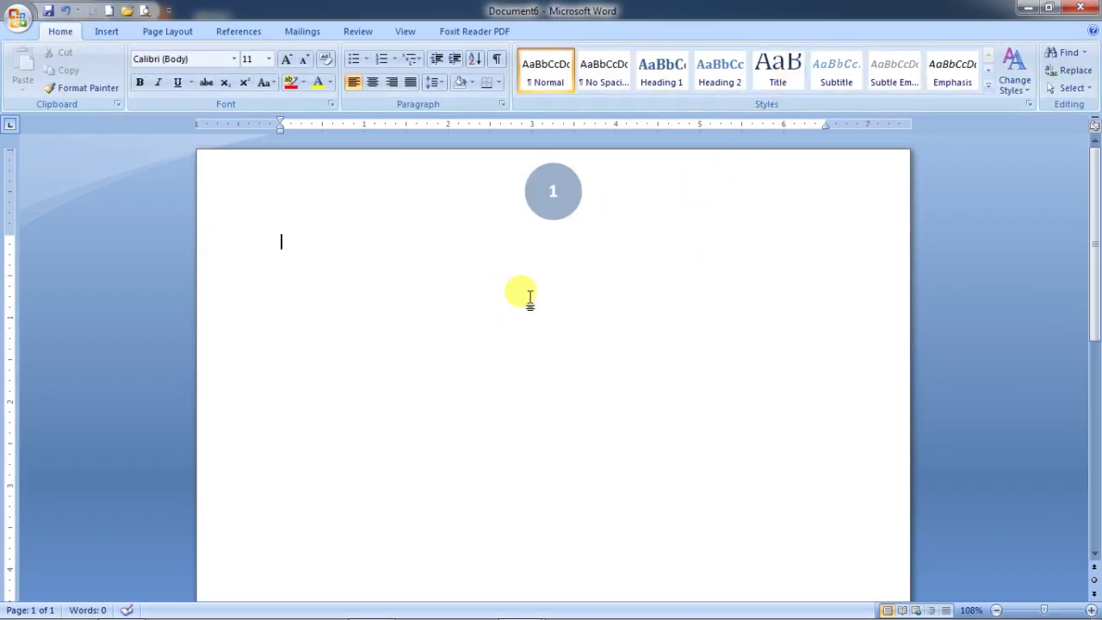
scroll(526, 319, down, 1)
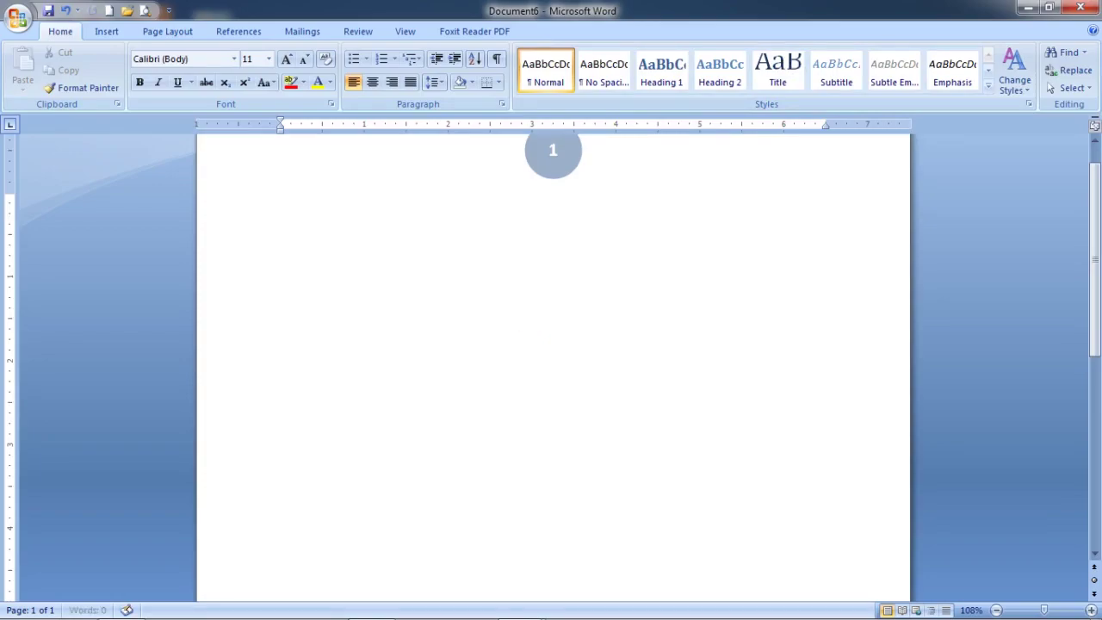
scroll(552, 362, down, 2)
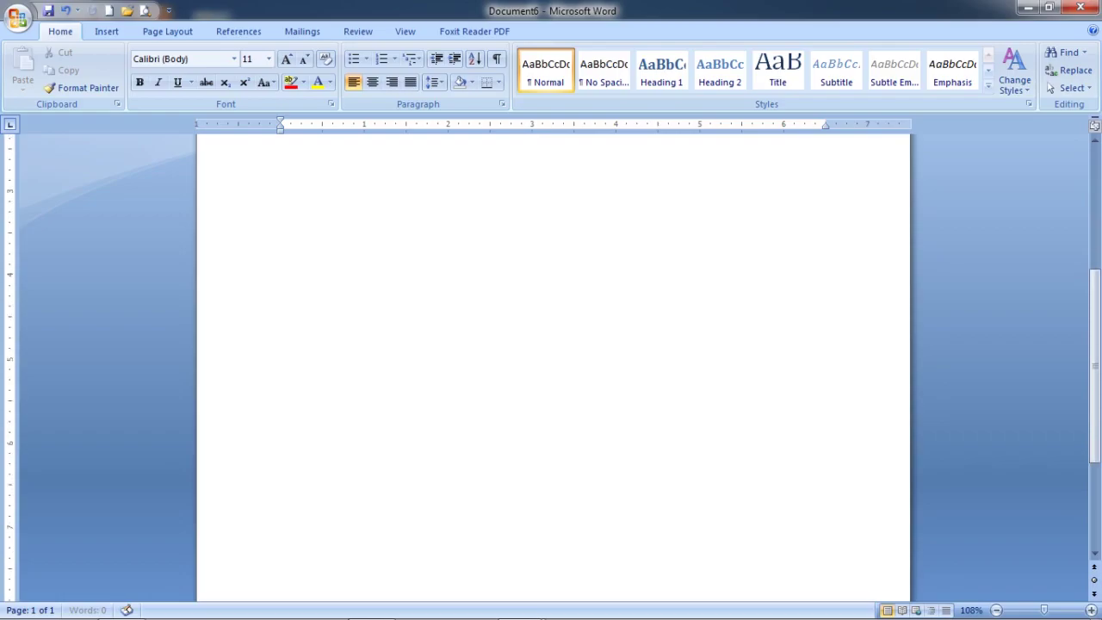
Step: Add blank lines until Document6 runs to three pages, then scroll back to page 1
key(Return)
key(Return)
key(Return)
key(Return)
key(Return)
key(Return)
key(Return)
key(Return)
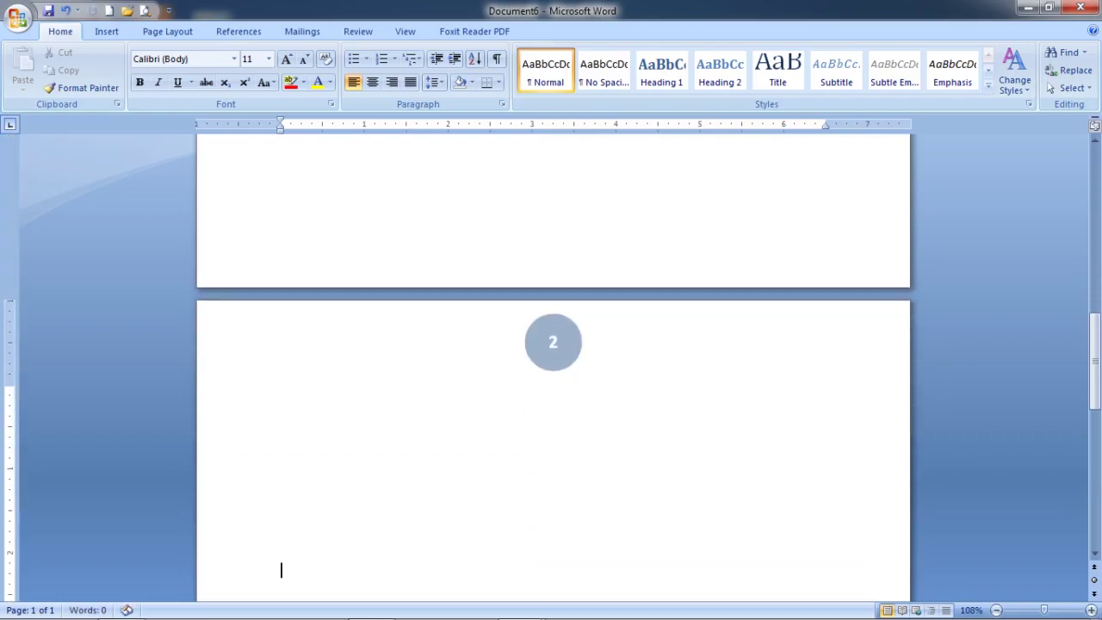
key(Return)
key(Return)
key(Return)
key(Return)
key(Return)
key(Return)
key(Return)
key(Return)
key(Return)
key(Return)
key(Return)
key(Return)
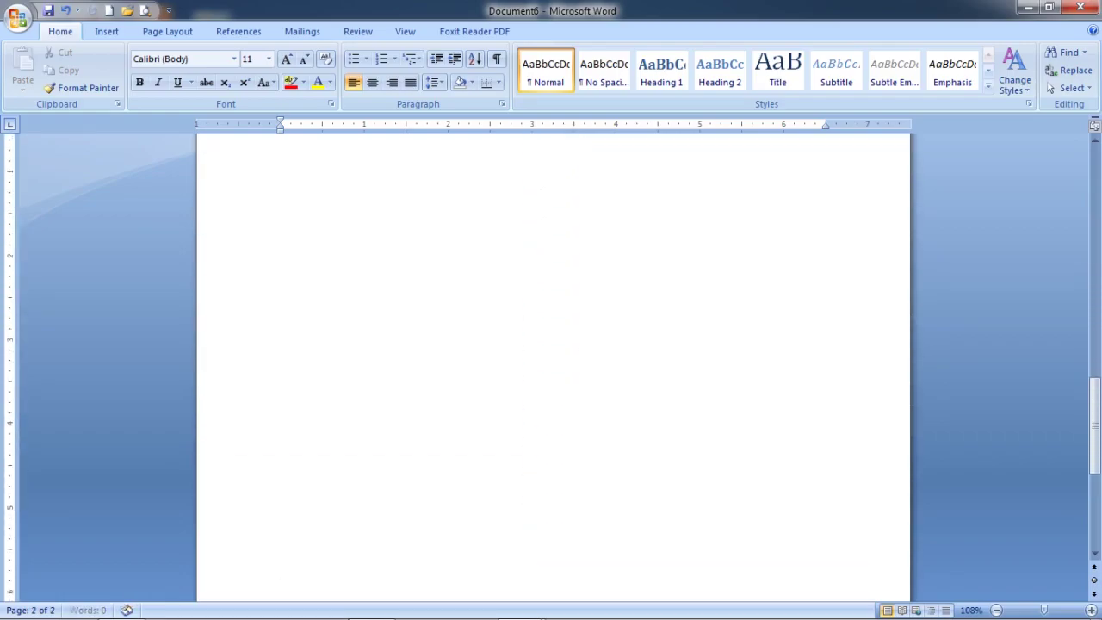
key(Return)
key(Return)
key(Return)
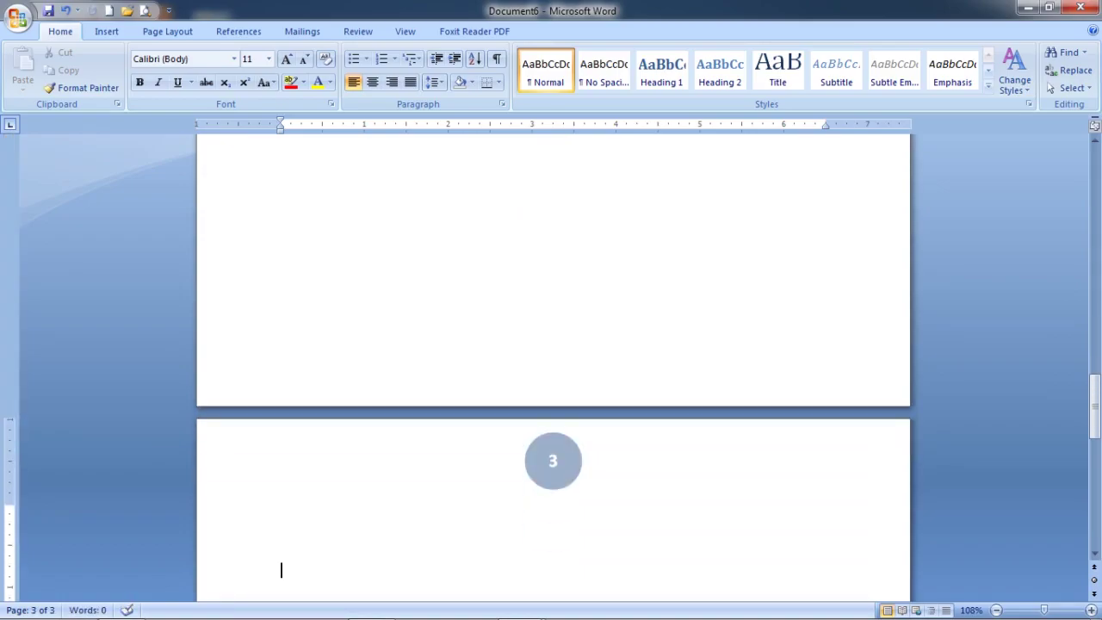
scroll(560, 320, up, 15)
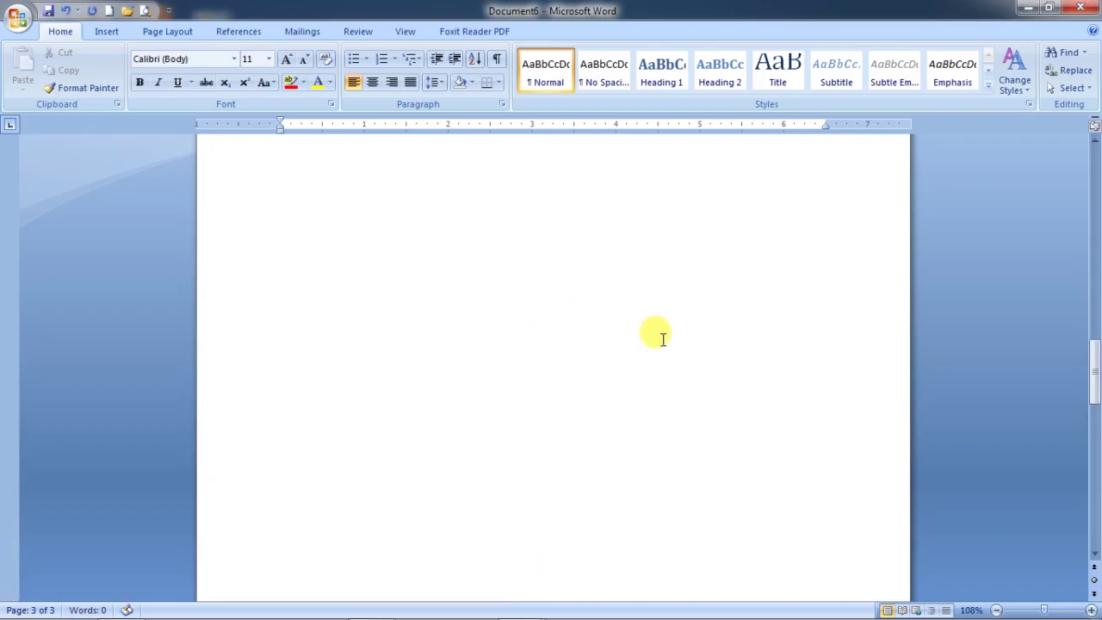
scroll(669, 335, up, 2)
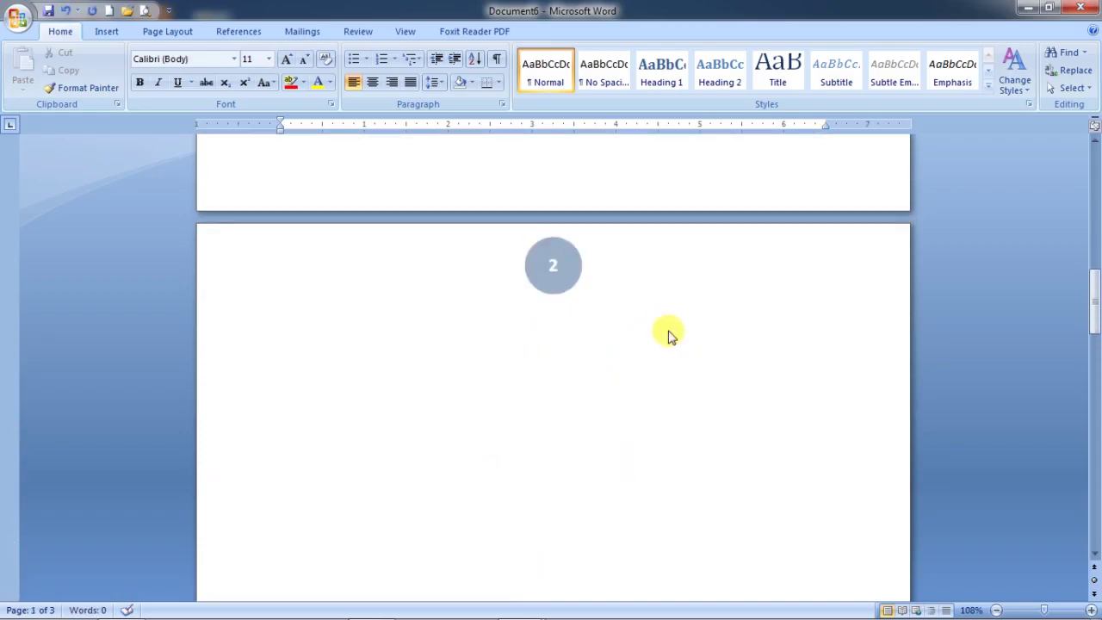
scroll(568, 351, up, 20)
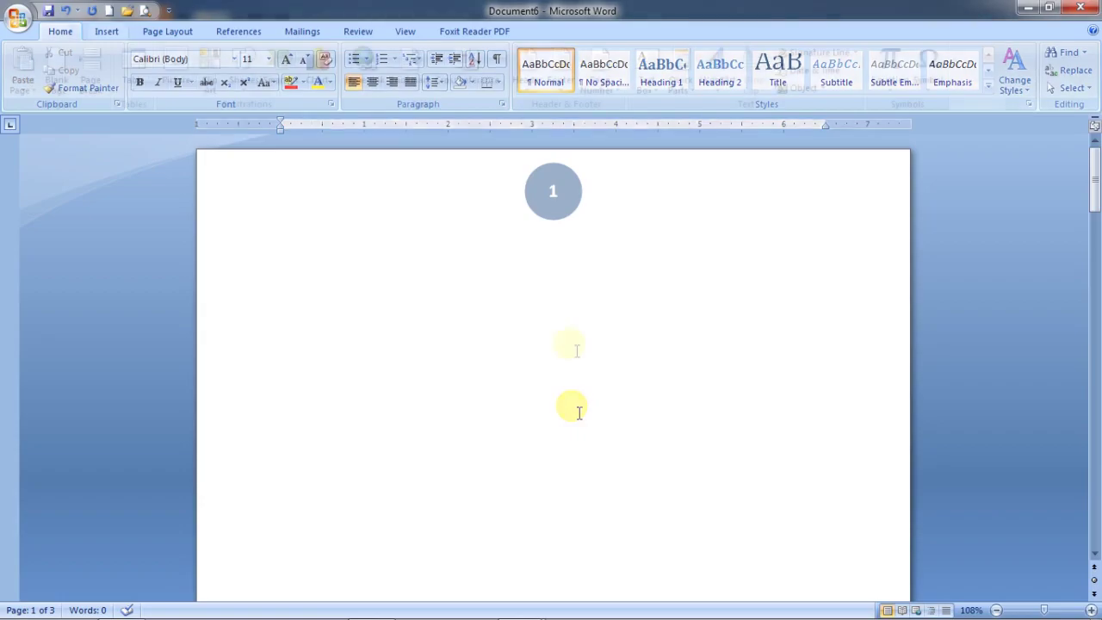
key(alt+n)
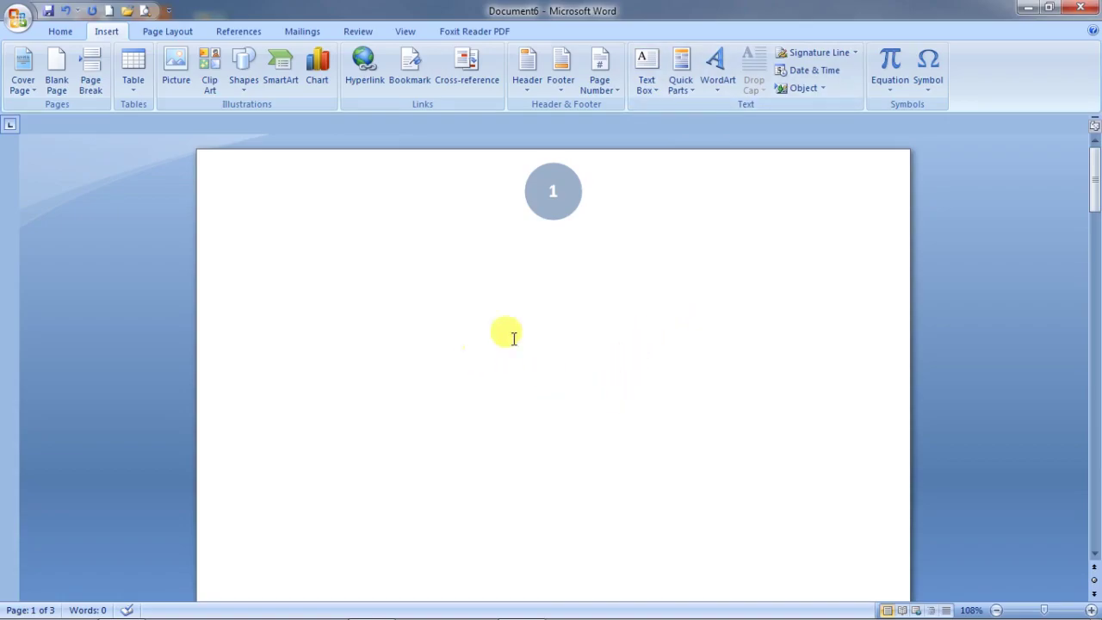
Step: Insert a Simple Text Box quote on page 3 and select it
click(648, 89)
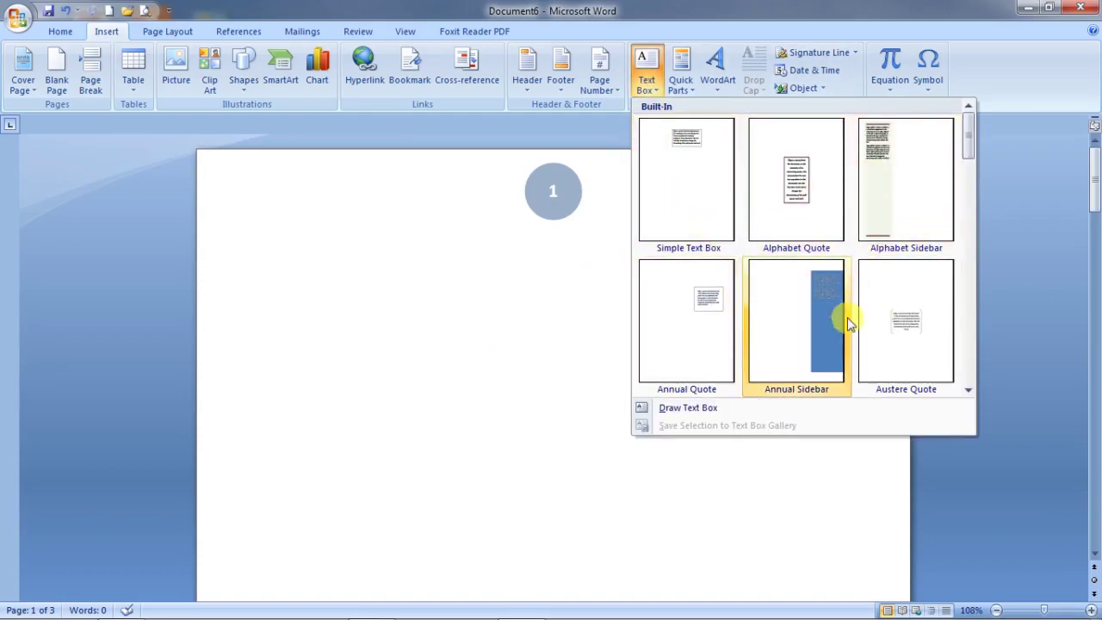
click(669, 163)
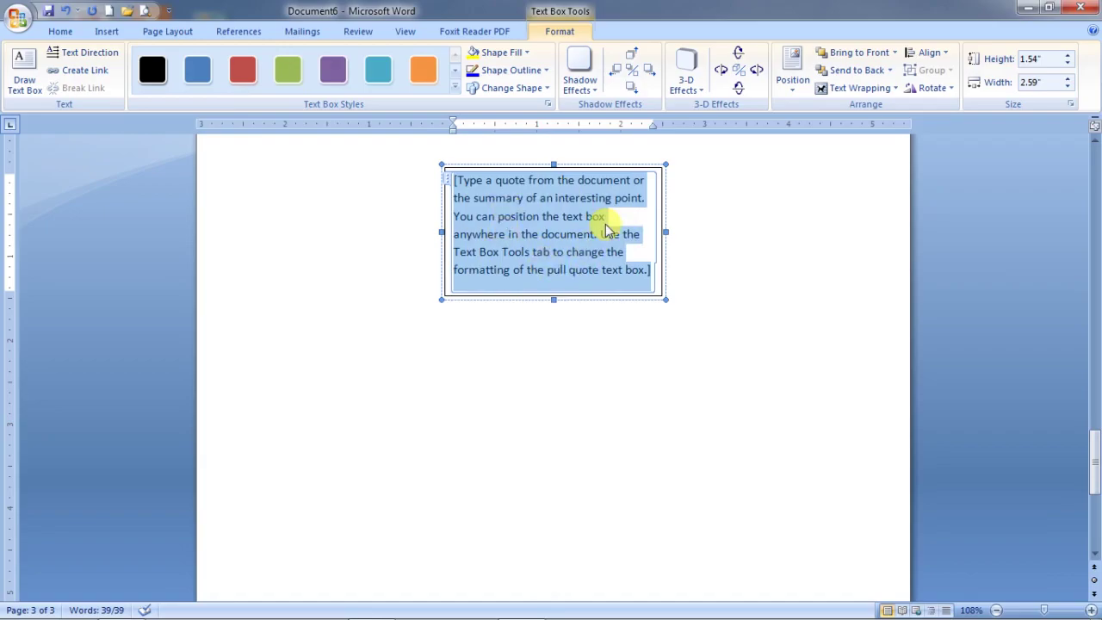
click(603, 166)
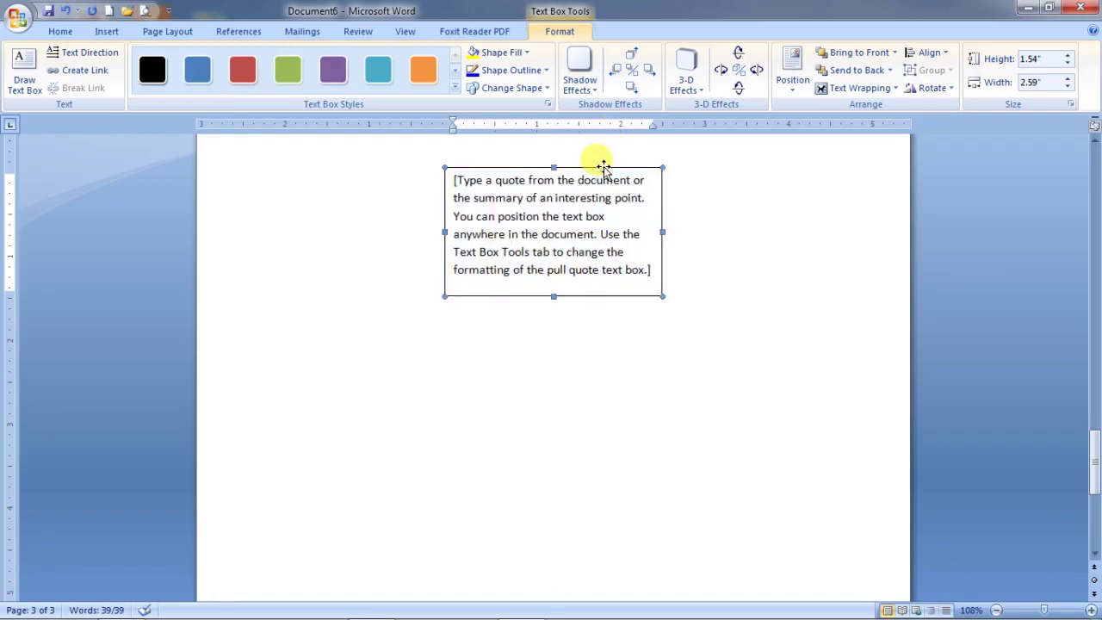
Step: Set the text box wrapping to Square and move it to the page's left side
click(870, 89)
click(855, 127)
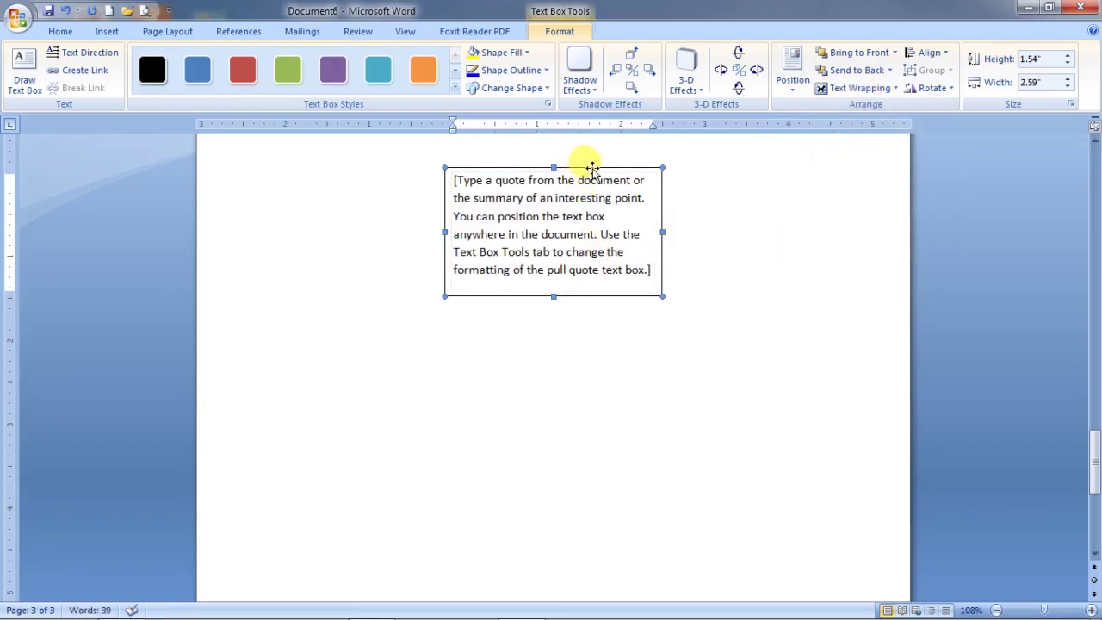
drag(594, 169, 817, 186)
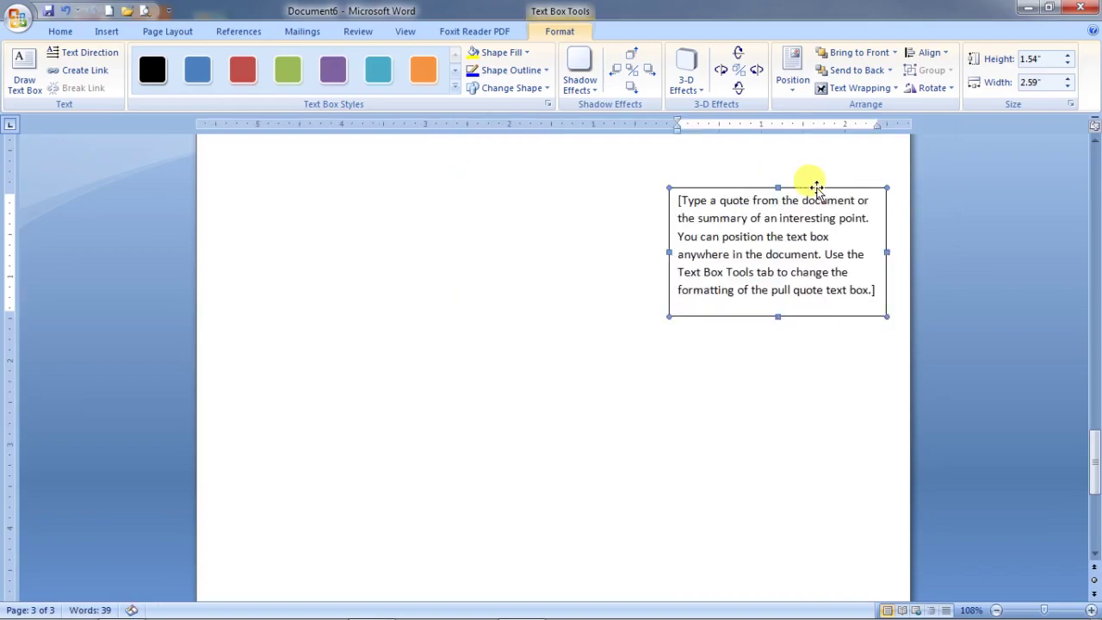
drag(625, 240, 370, 230)
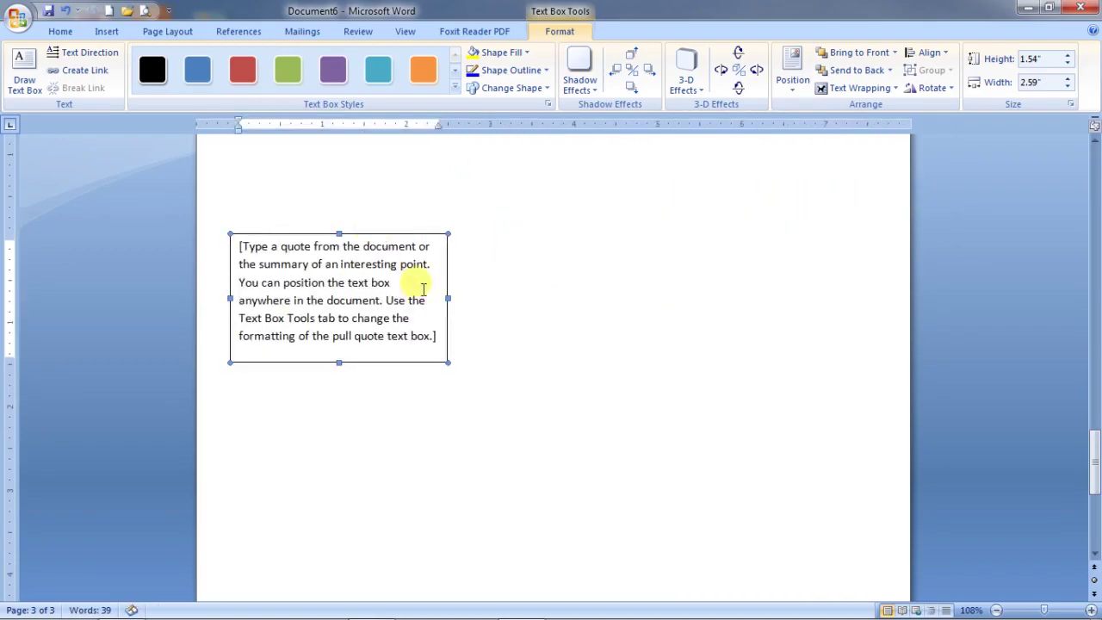
Step: Apply the green gradient text box style and enlarge the box slightly from its corner
click(455, 90)
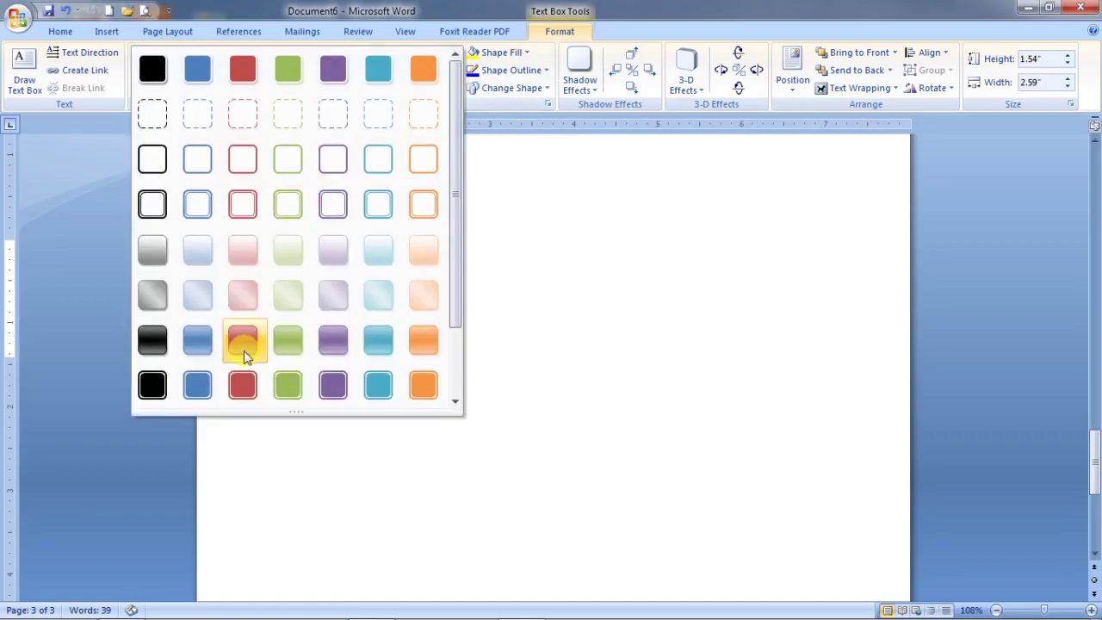
click(278, 357)
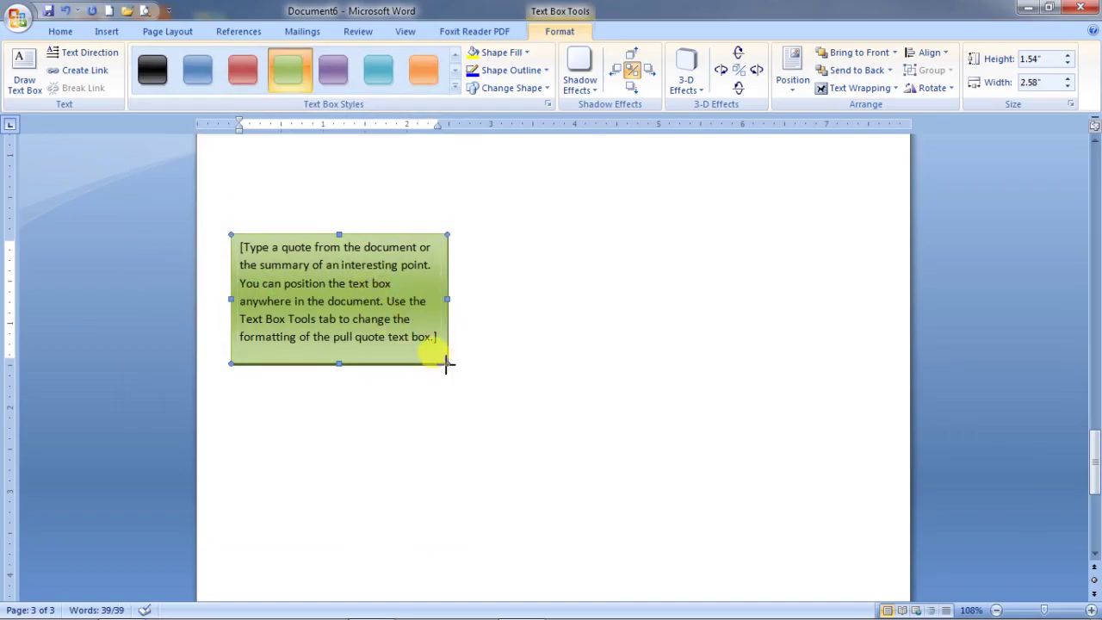
drag(447, 363, 518, 414)
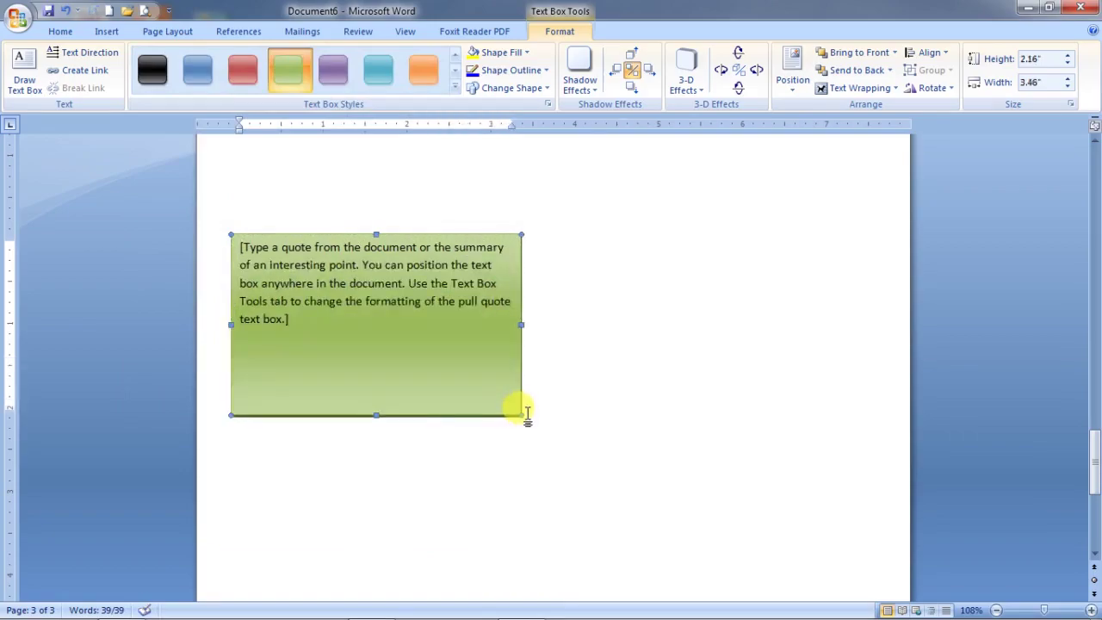
drag(523, 416, 479, 374)
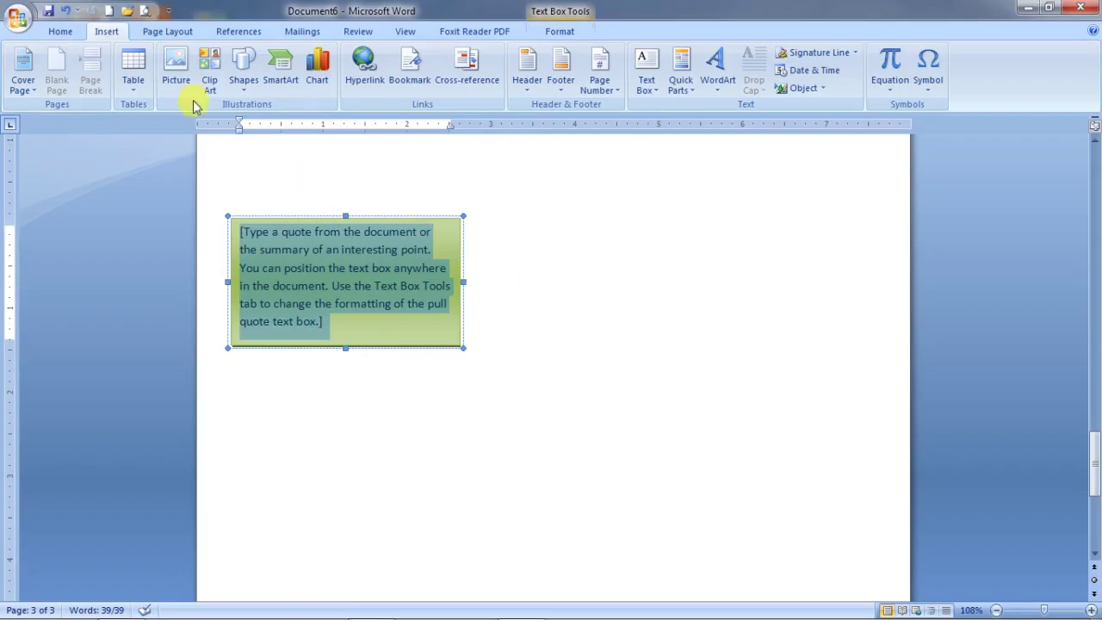
Step: Draw a new empty 2.06" by 3.2" text box below the green quote box
click(654, 95)
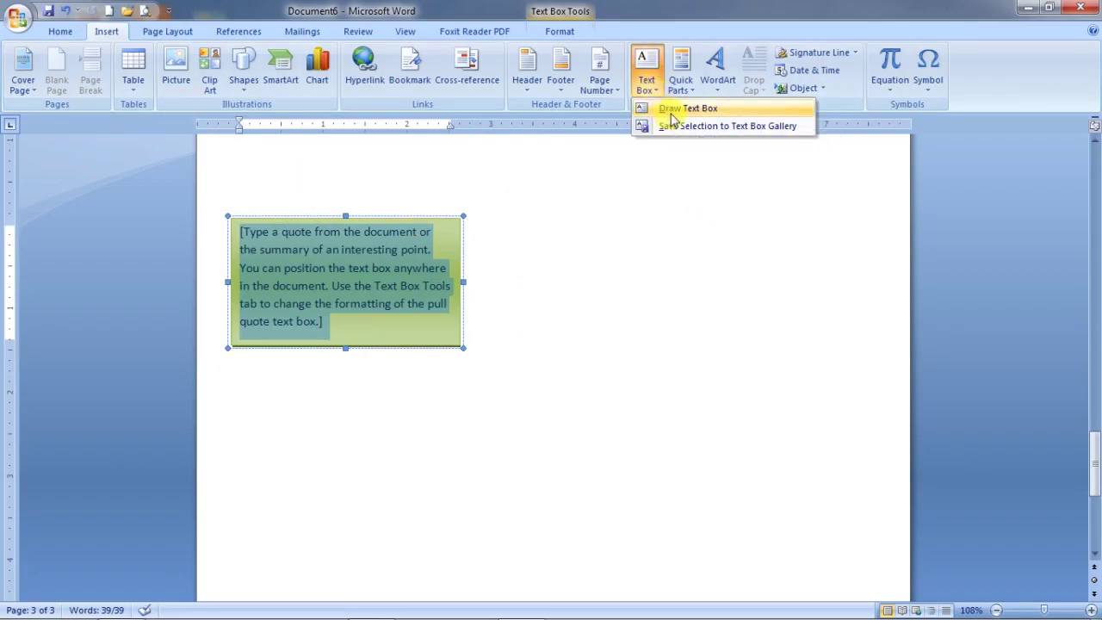
click(674, 109)
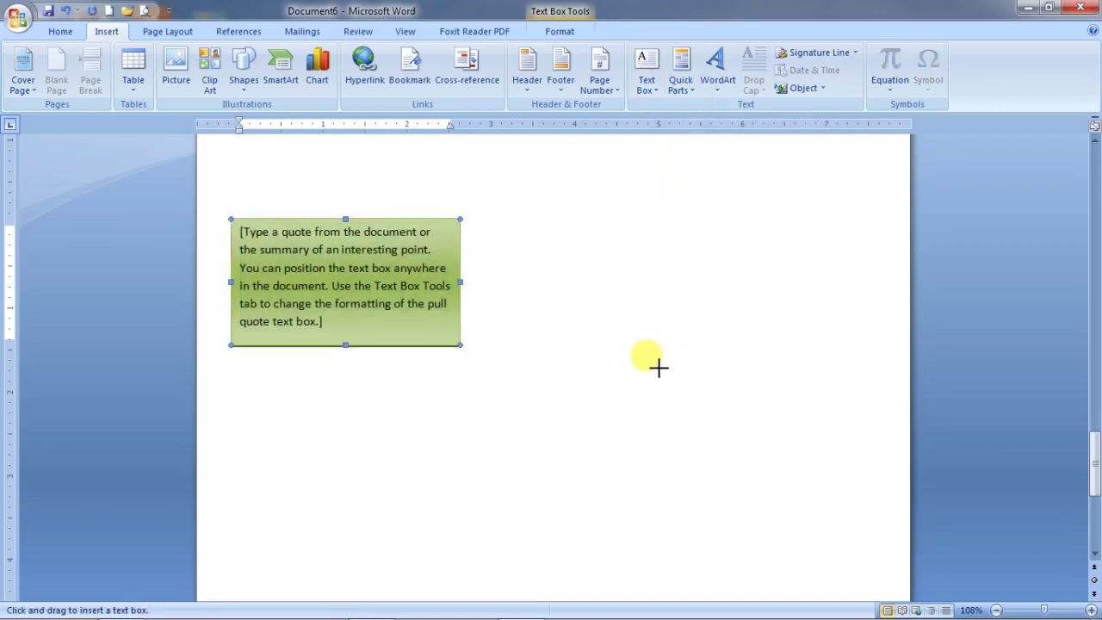
scroll(661, 367, down, 4)
scroll(661, 367, down, 1)
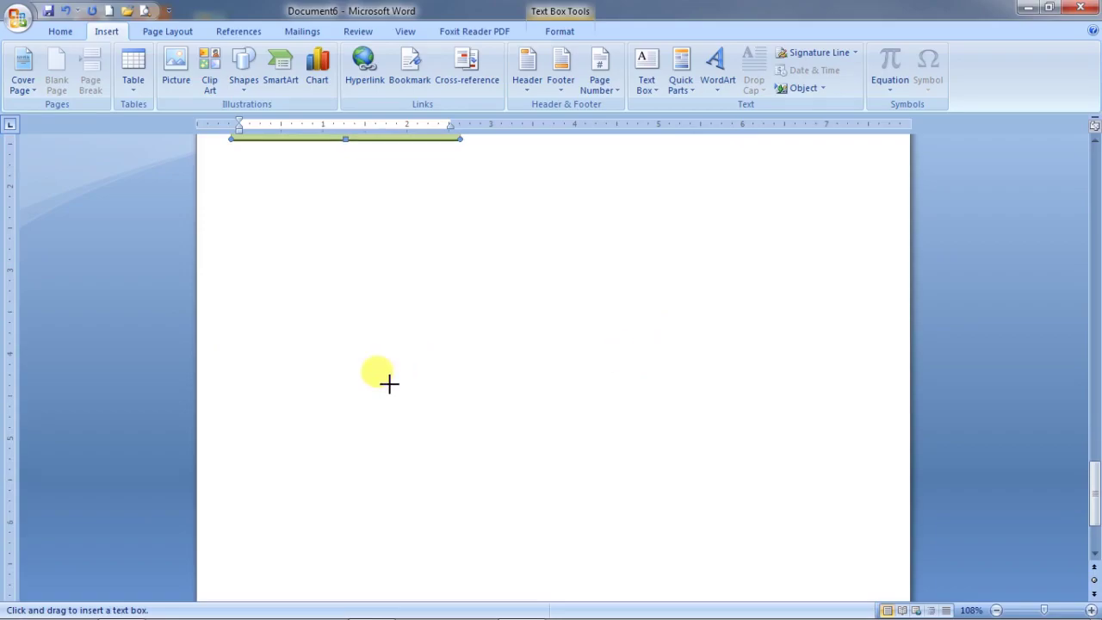
scroll(350, 386, down, 1)
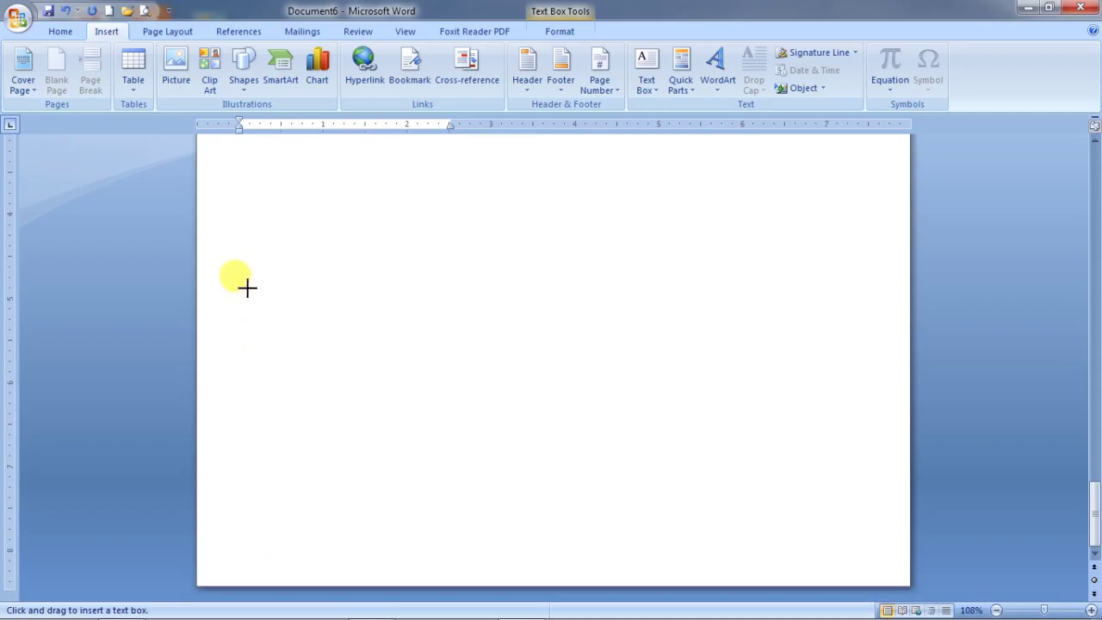
mouse_move(247, 288)
mouse_down()
mouse_move(467, 465)
mouse_move(486, 473)
mouse_move(515, 460)
mouse_up()
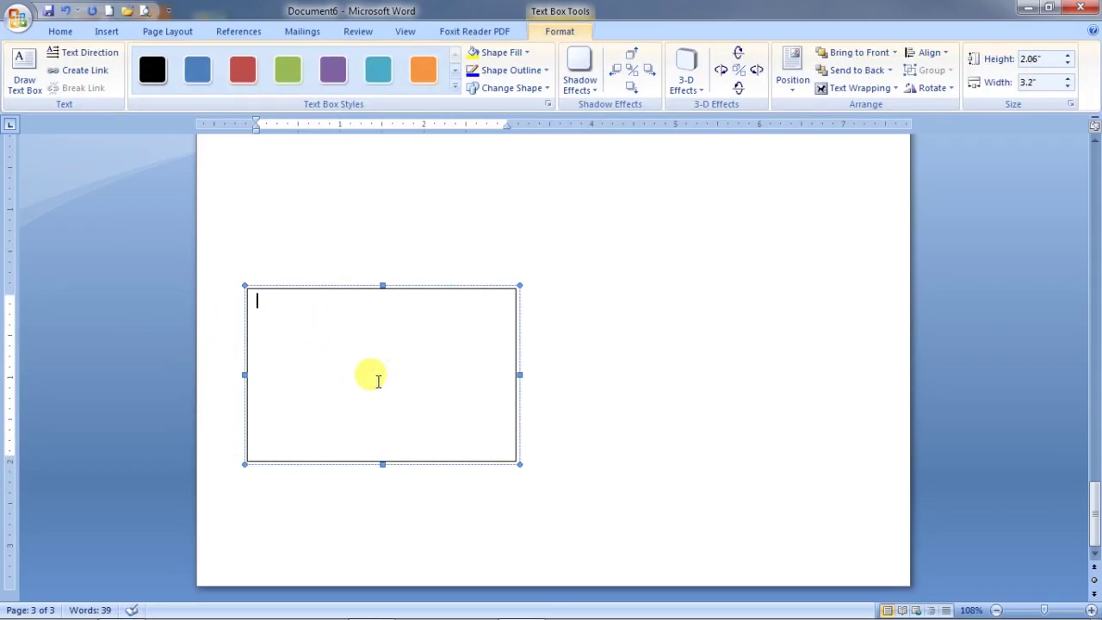
key(alt+n)
scroll(713, 217, up, 1)
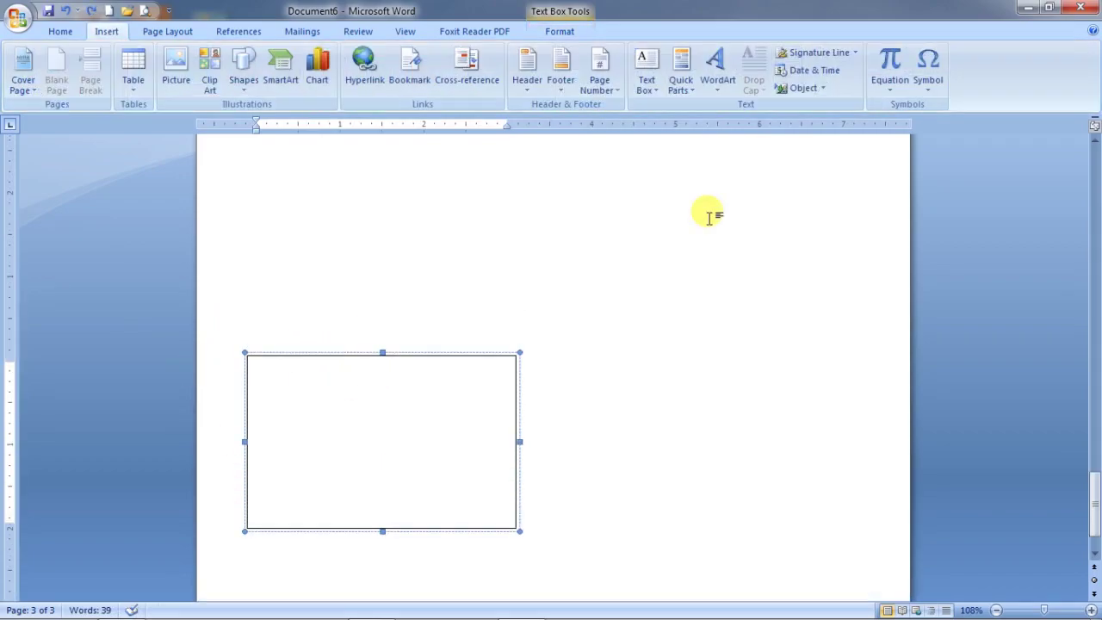
Step: Insert a WordArt in a chosen style with the text TeCh TaLk
click(720, 86)
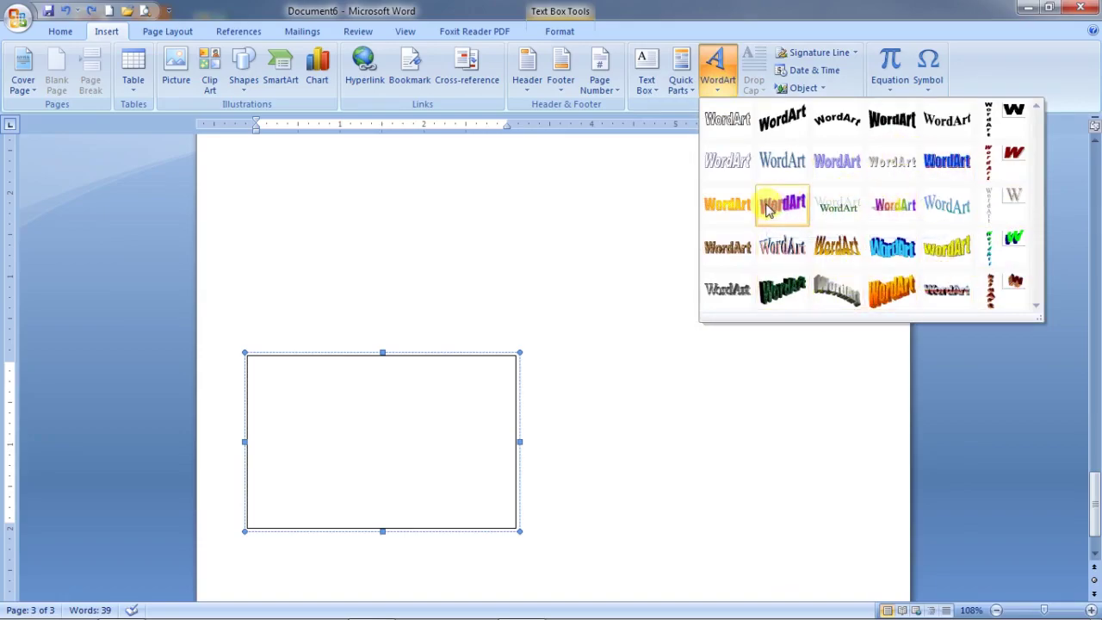
click(834, 207)
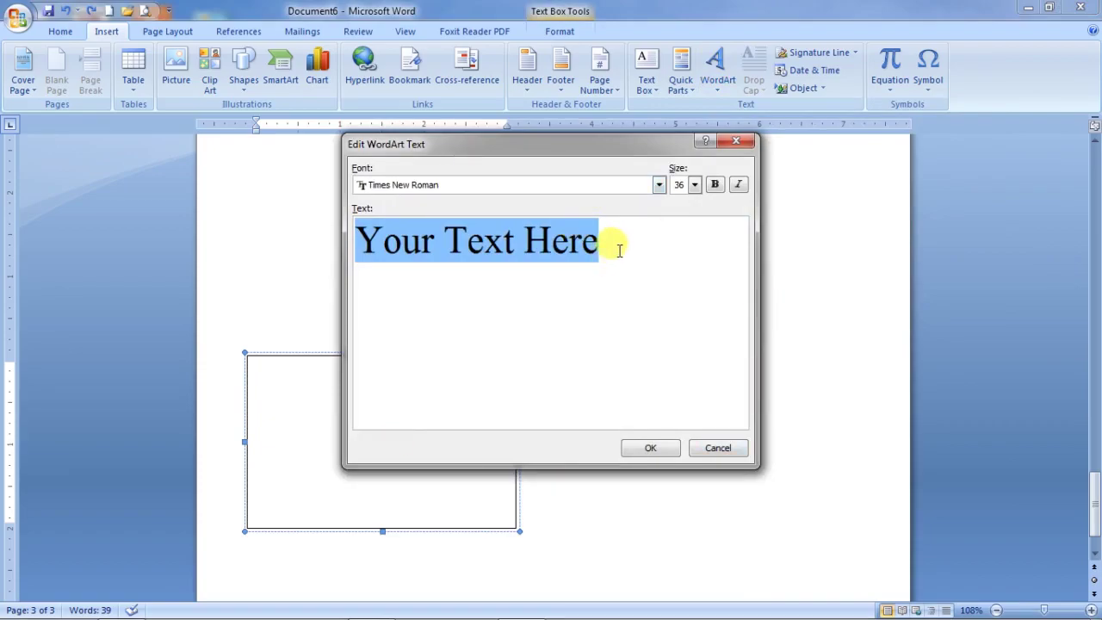
text(TeCh TaLk)
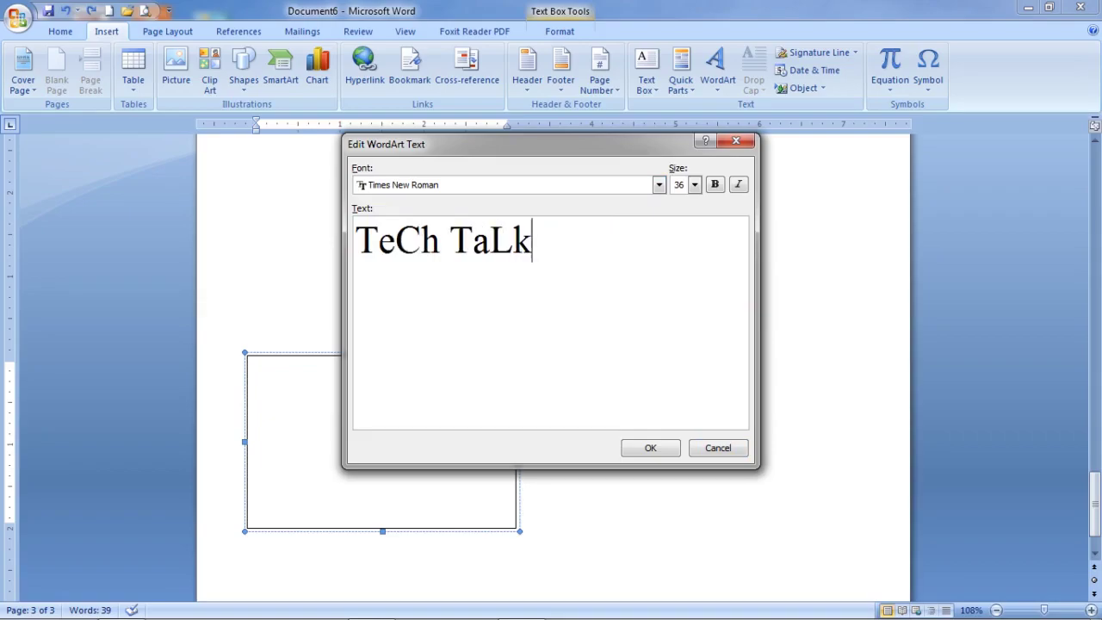
Step: Set the WordArt text to 36 points and bold, without italic
click(694, 185)
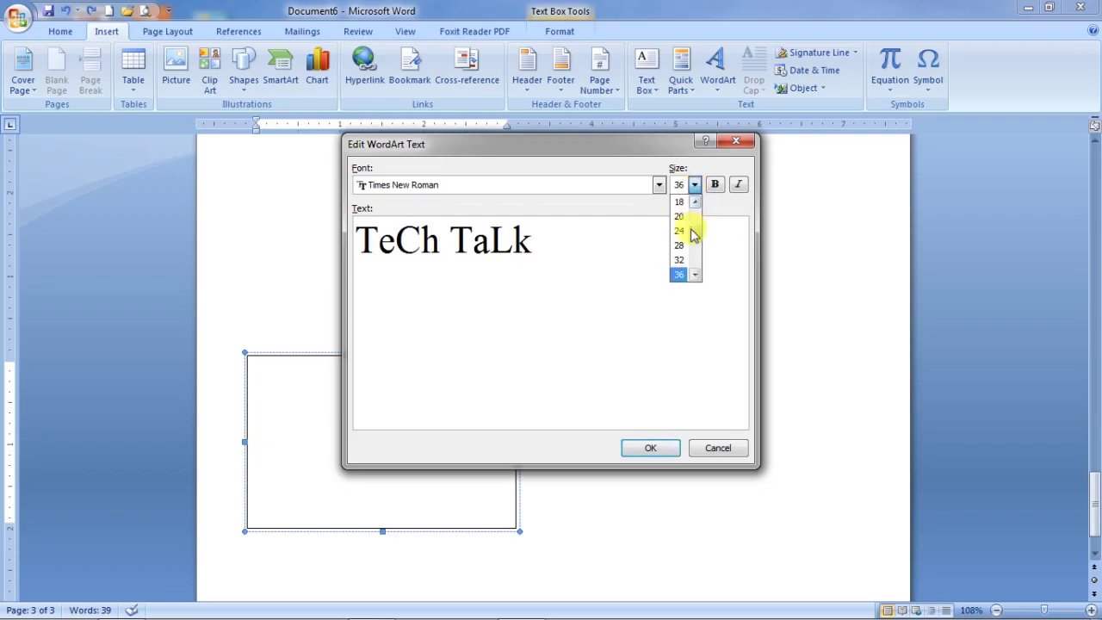
click(689, 217)
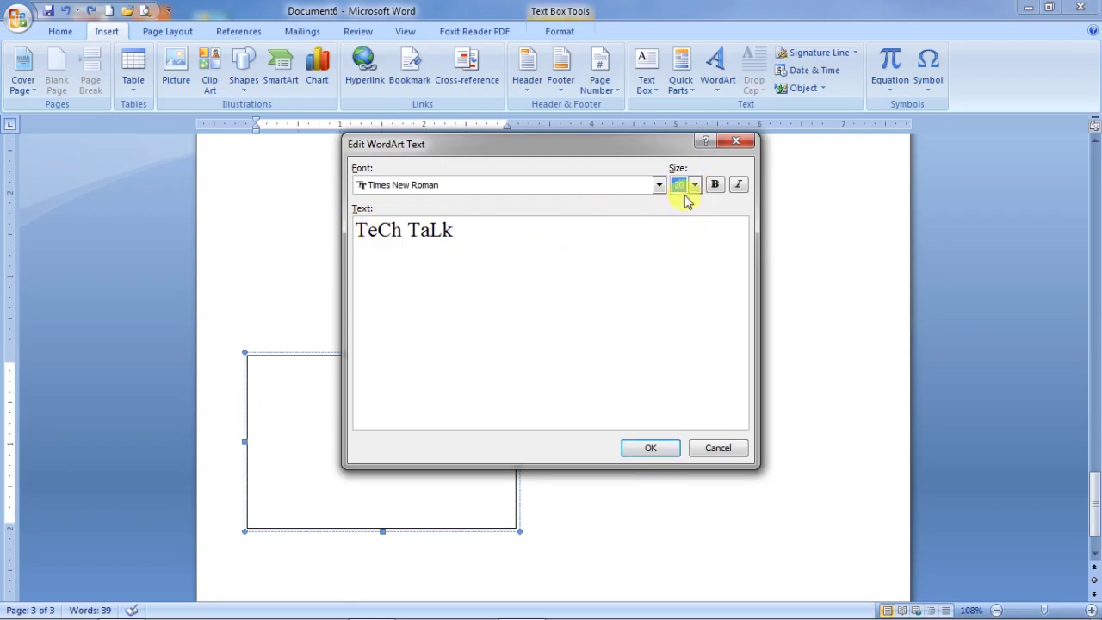
click(694, 185)
click(679, 272)
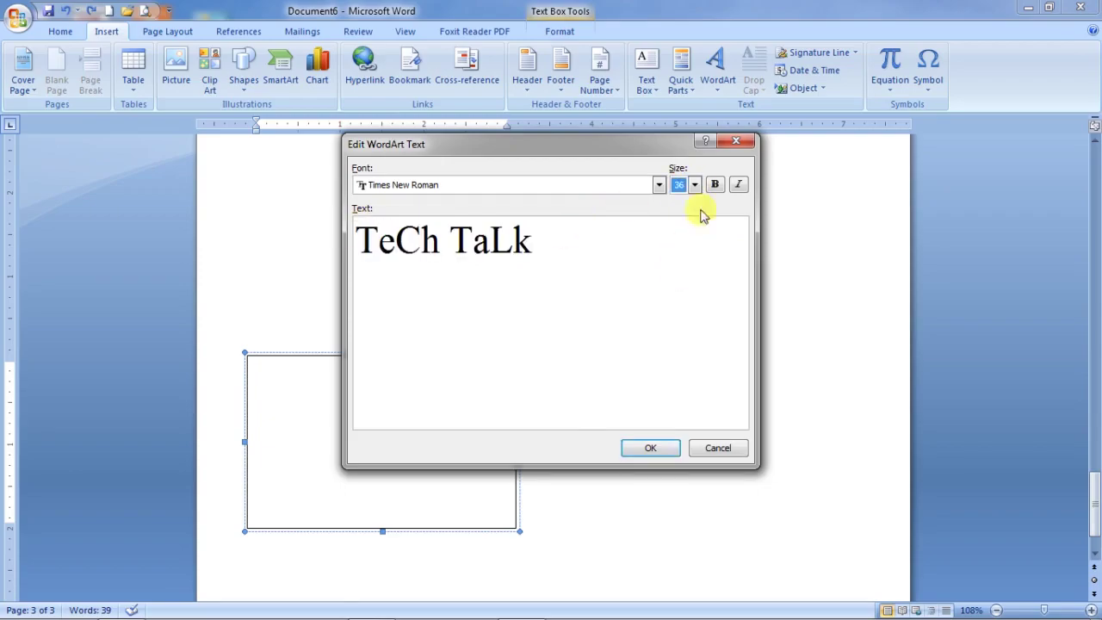
click(714, 186)
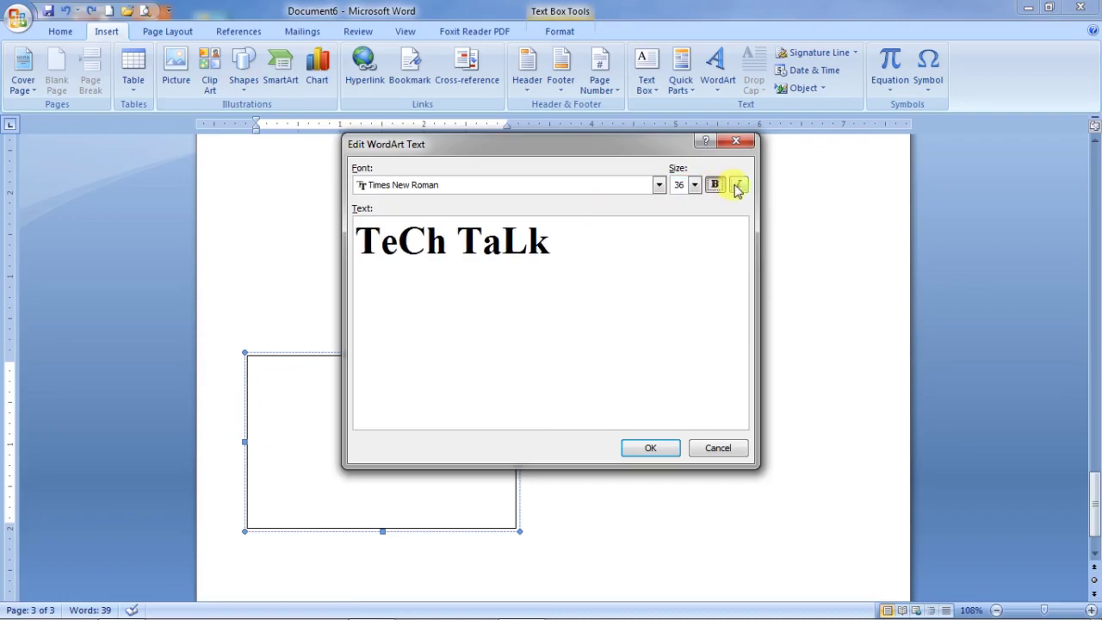
click(740, 185)
click(740, 186)
Step: Apply the Arial Unicode MS font and insert the WordArt into the text box
click(659, 185)
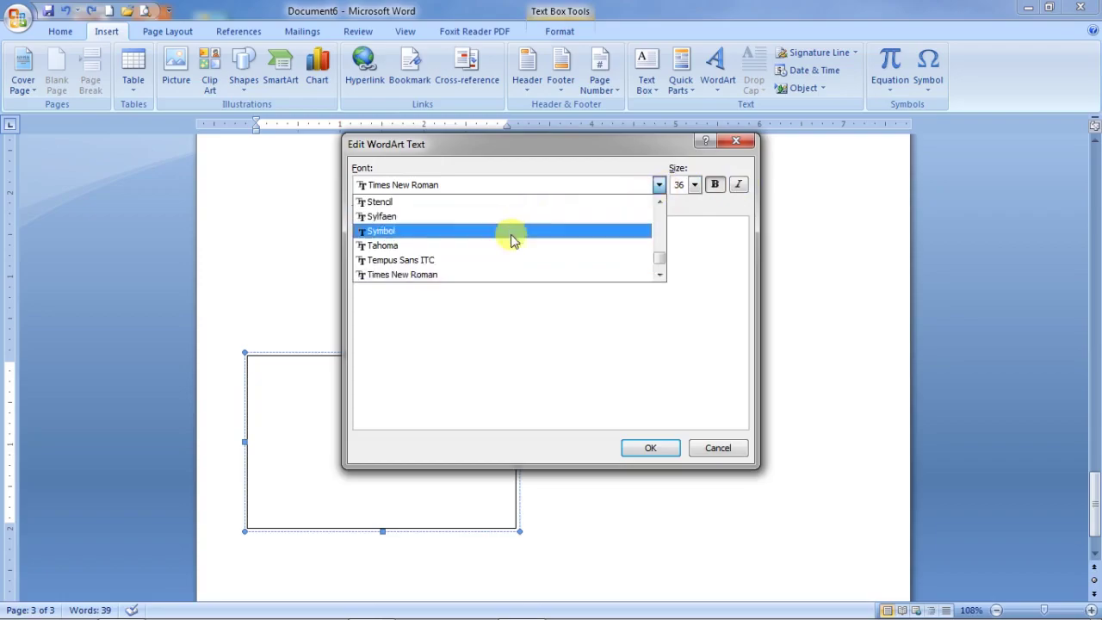
scroll(502, 236, down, 2)
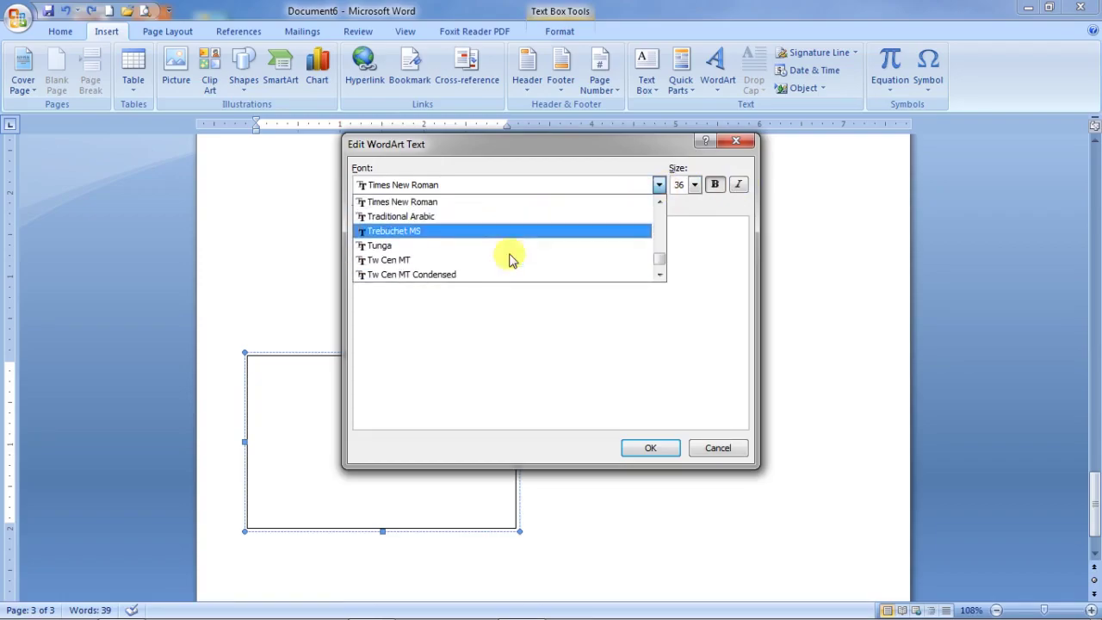
scroll(510, 258, up, 5)
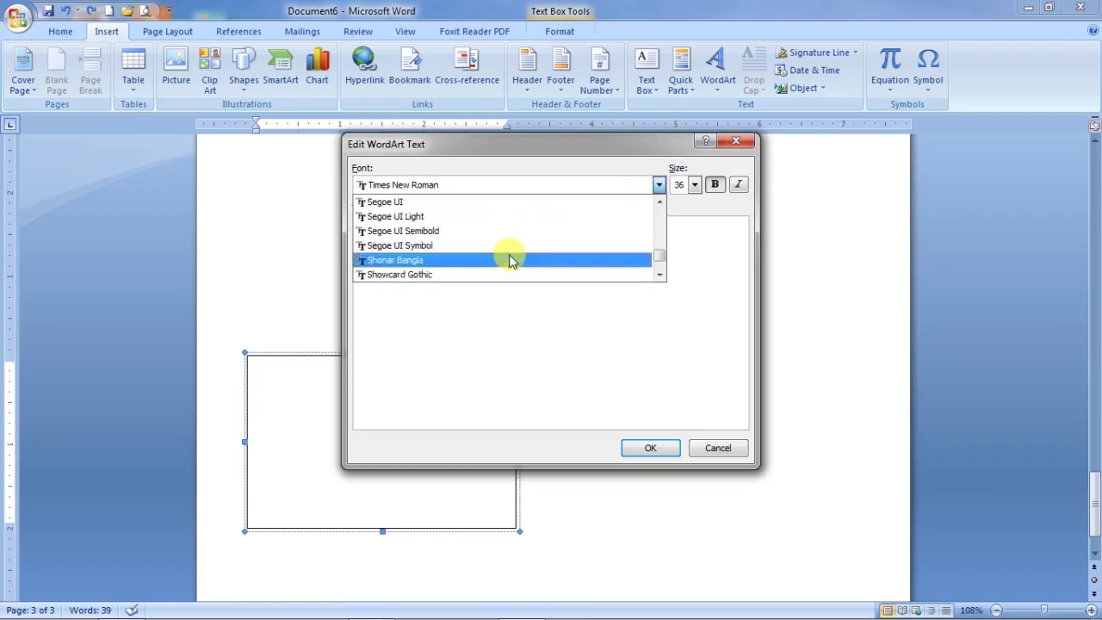
scroll(512, 262, down, 1)
scroll(509, 262, down, 5)
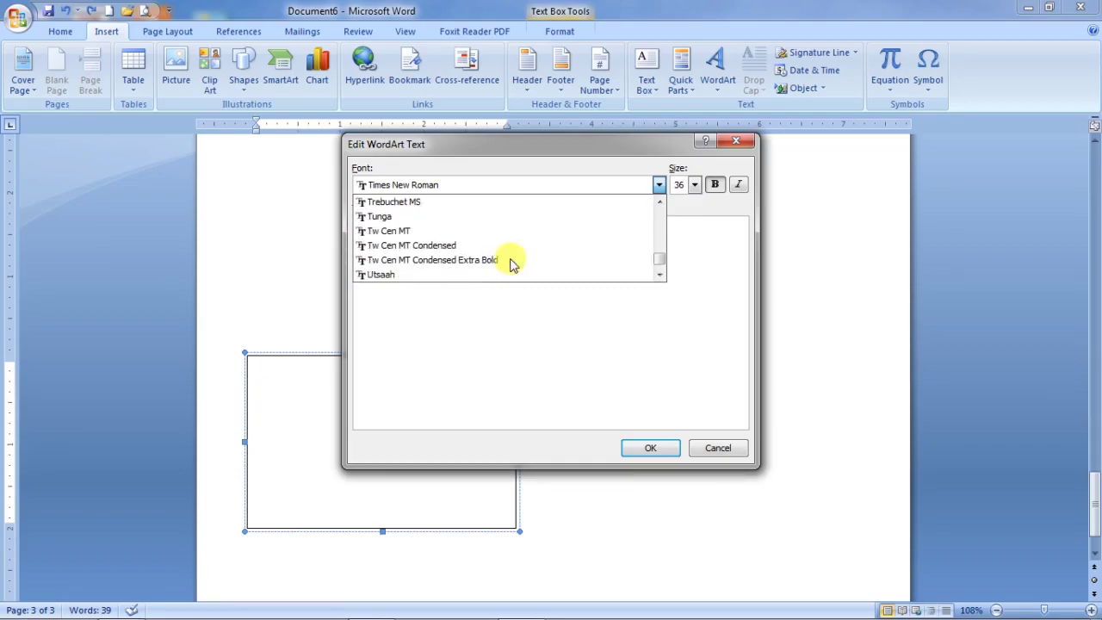
scroll(488, 271, up, 15)
click(529, 201)
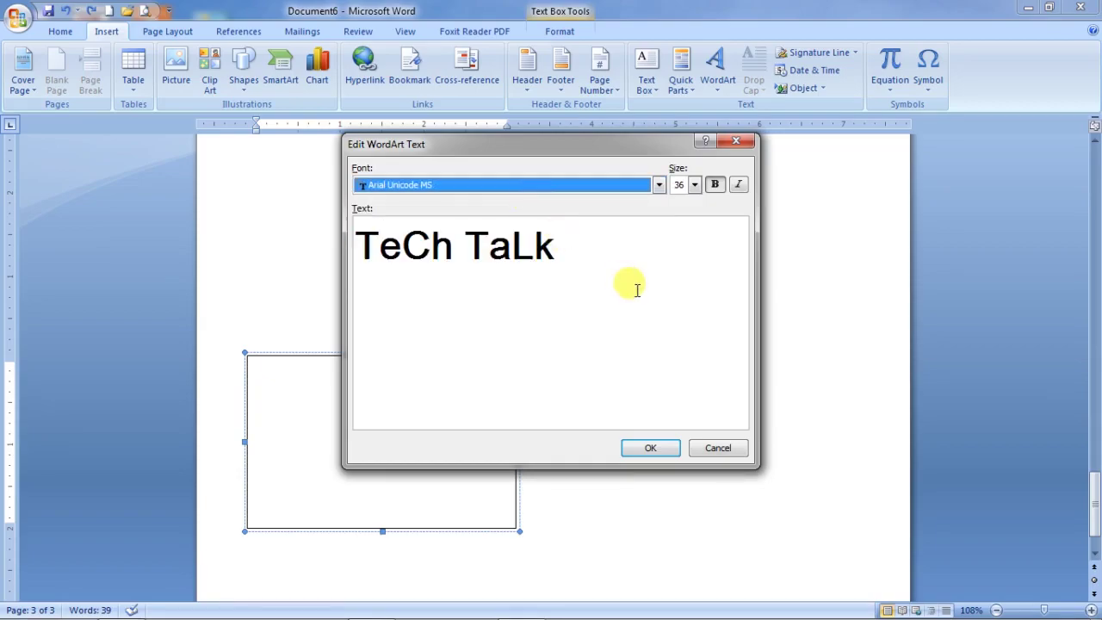
click(660, 448)
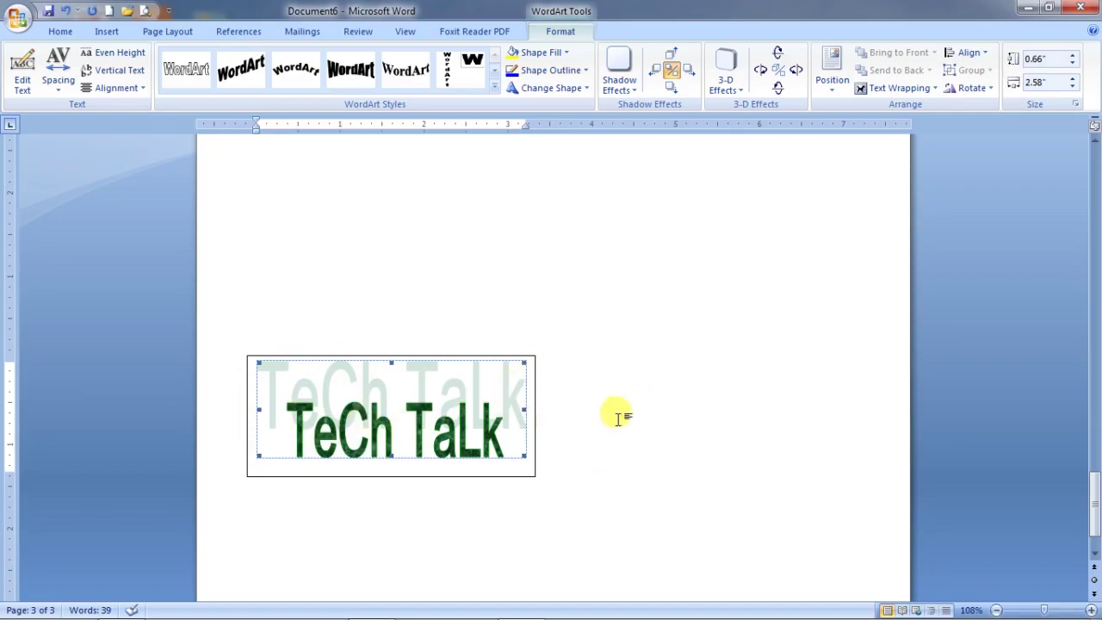
Step: Deselect the WordArt and place the insertion point in the blank area above the TeCh TaLk box
scroll(702, 442, down, 1)
scroll(702, 442, up, 1)
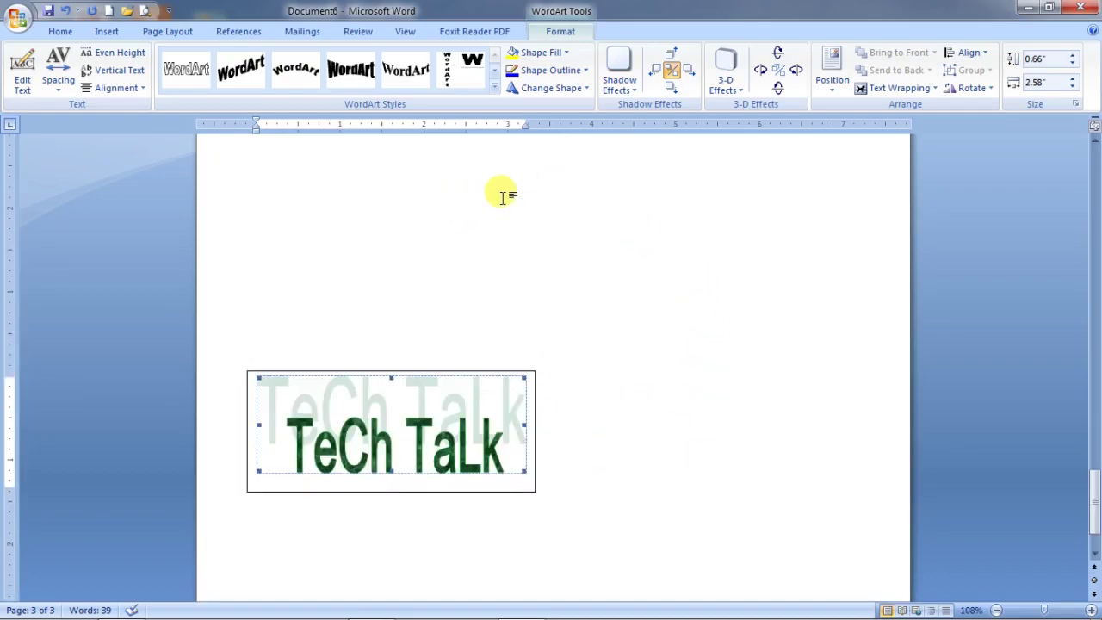
key(ctrl+z)
double_click(523, 426)
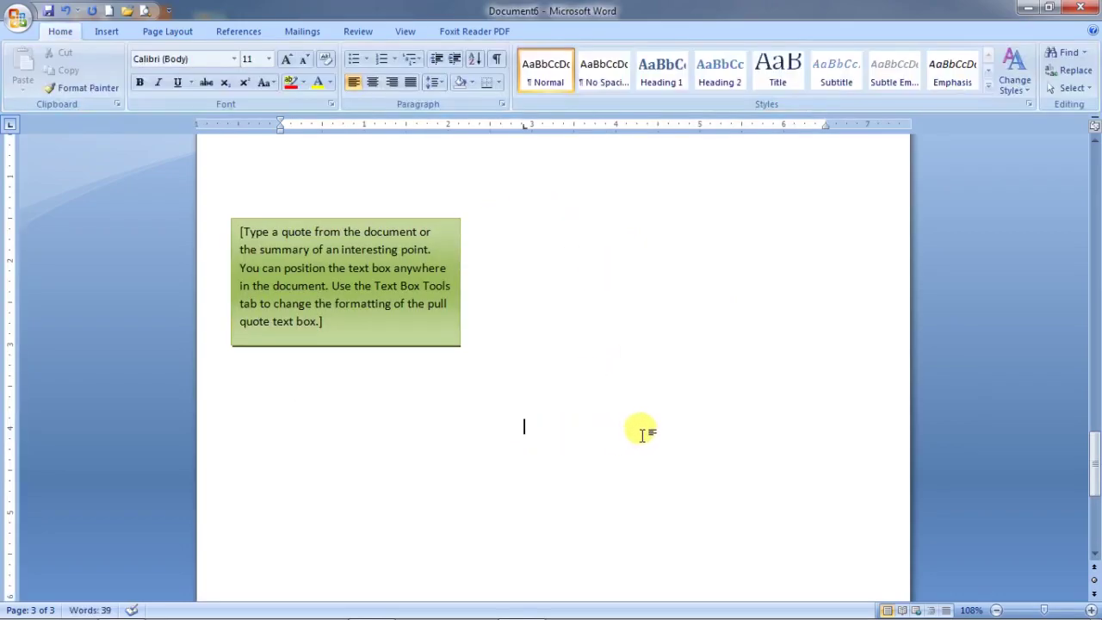
scroll(642, 431, down, 4)
scroll(640, 423, up, 3)
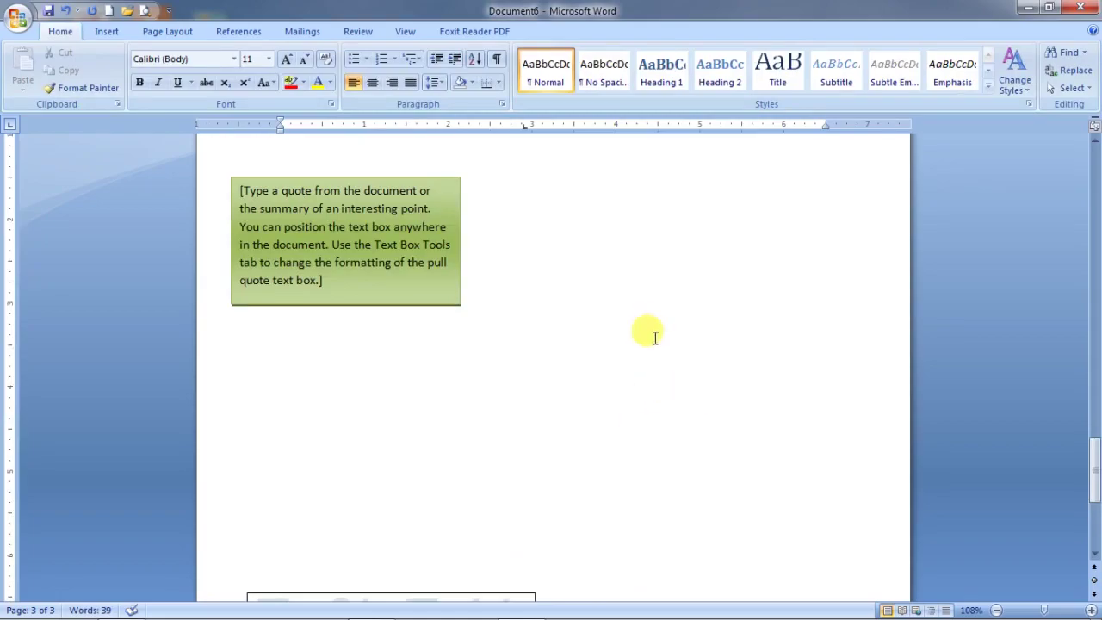
Step: Insert a second 'TeCh TaLk' WordArt in the orange-gold gradient style (row 4, column 3)
click(106, 31)
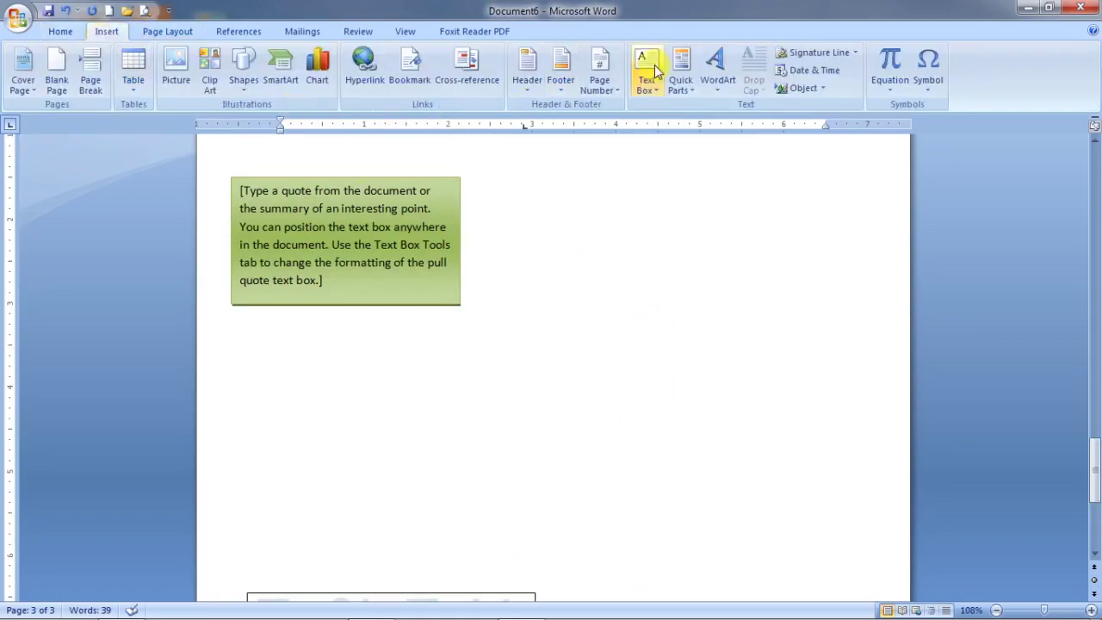
click(717, 87)
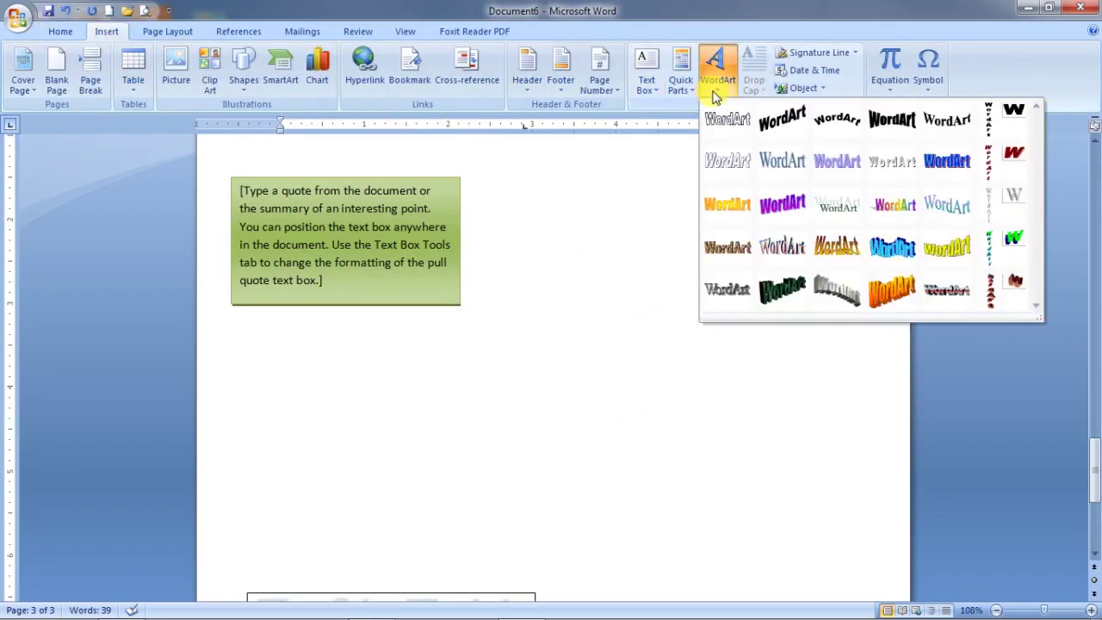
click(850, 257)
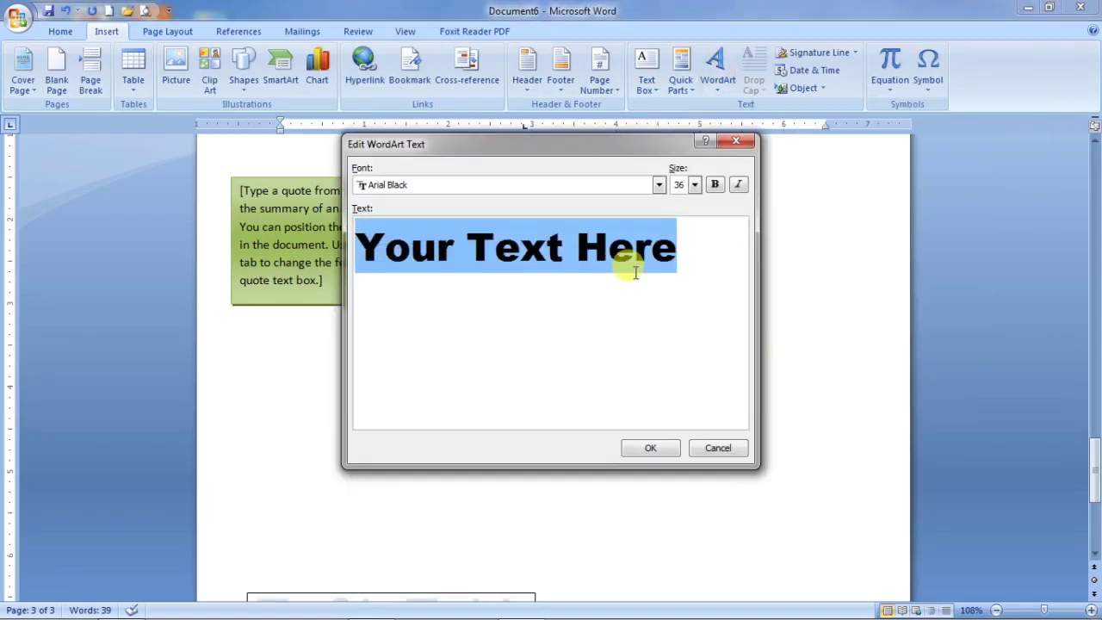
text(TeCh T)
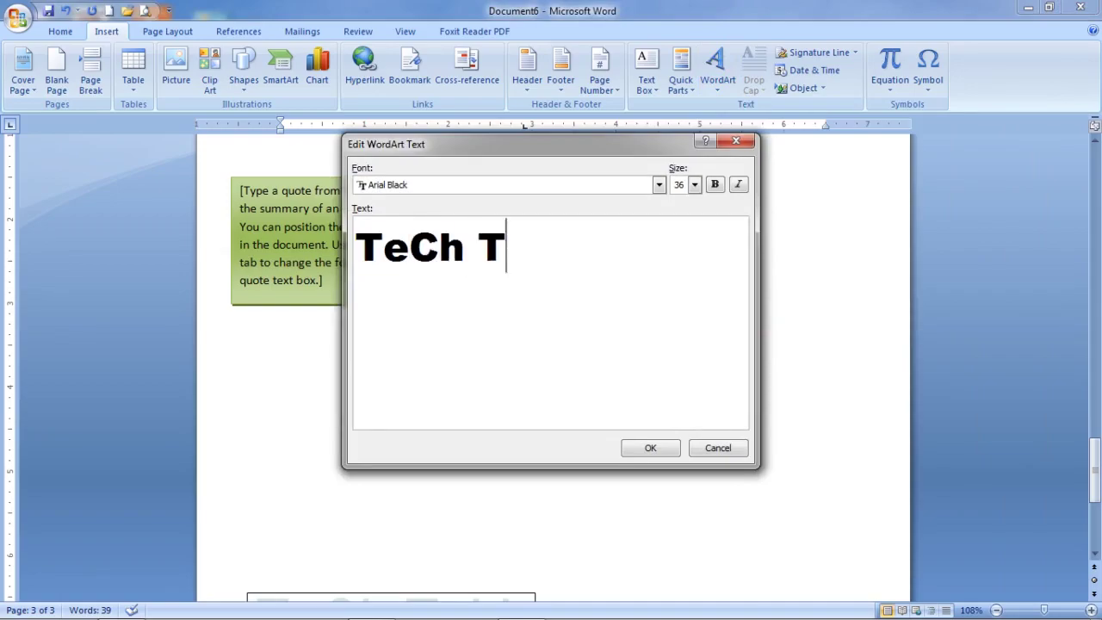
text(aLk)
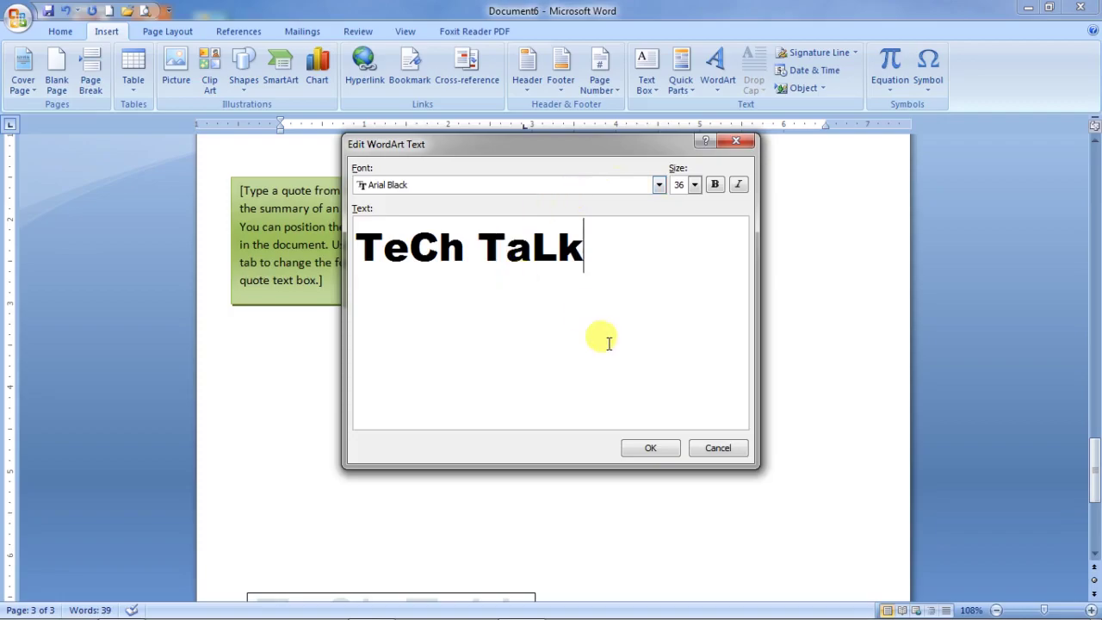
click(644, 449)
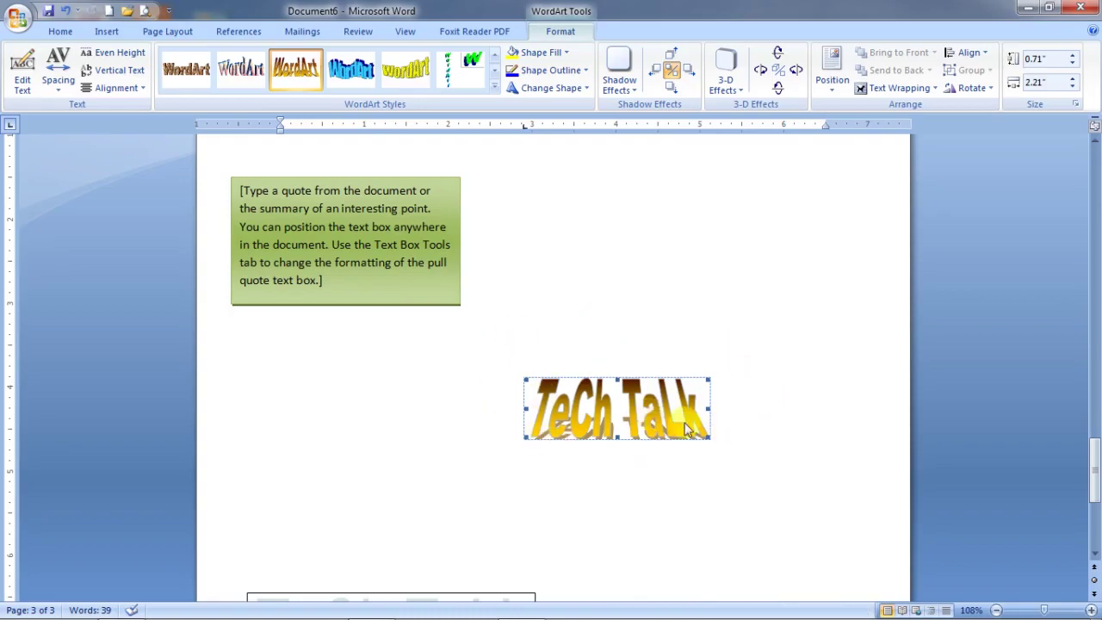
Step: Resize the gold WordArt to about 2.42" by 3.67"
drag(707, 437, 827, 538)
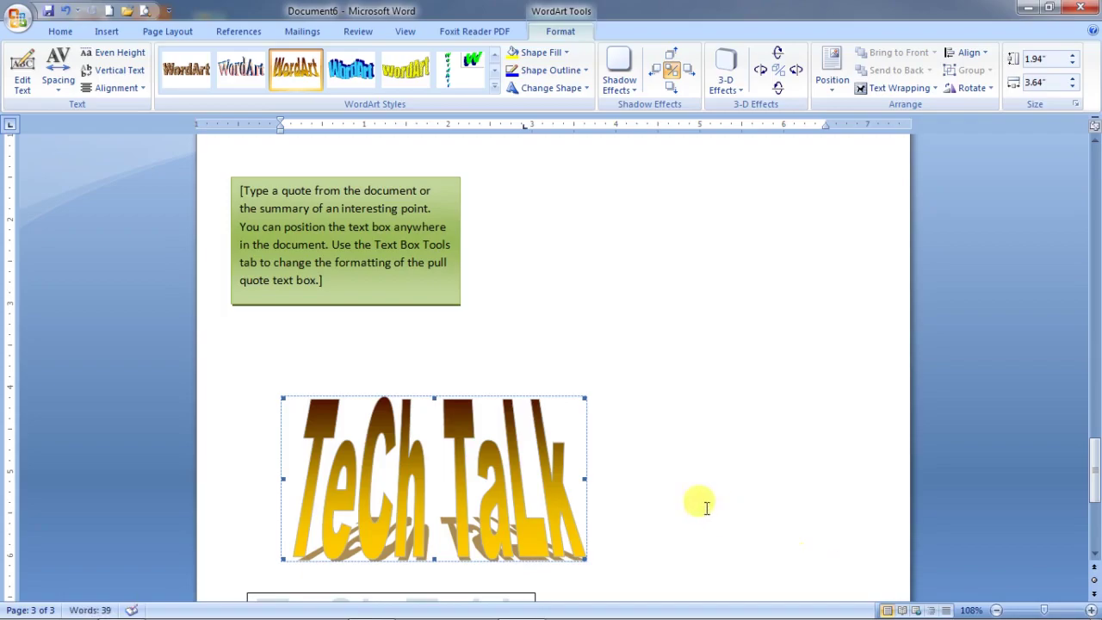
scroll(704, 504, down, 2)
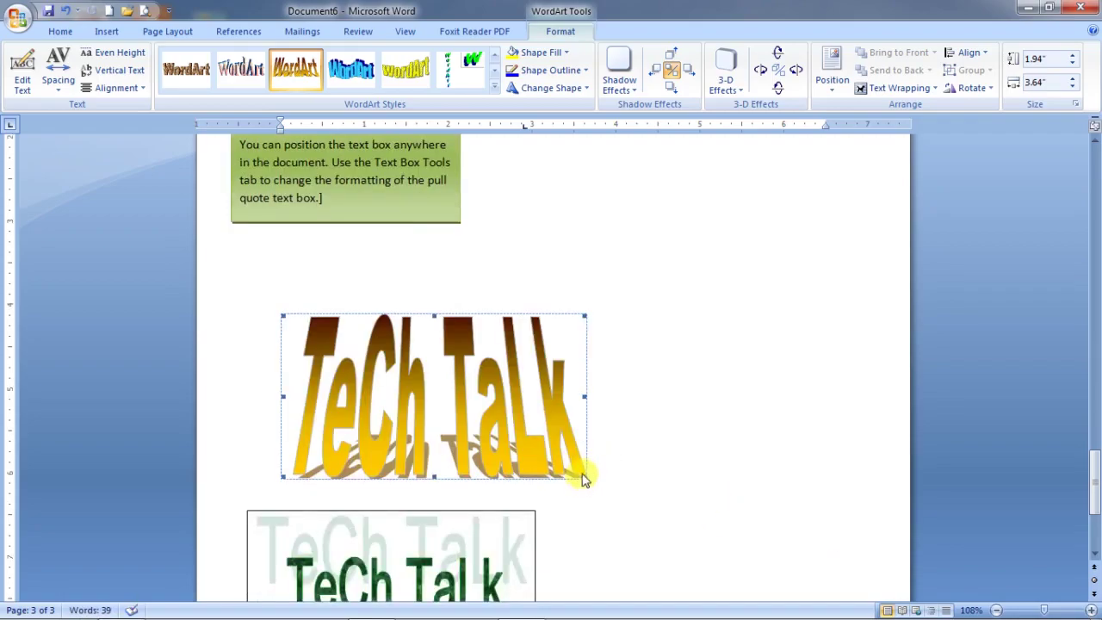
drag(584, 474, 423, 361)
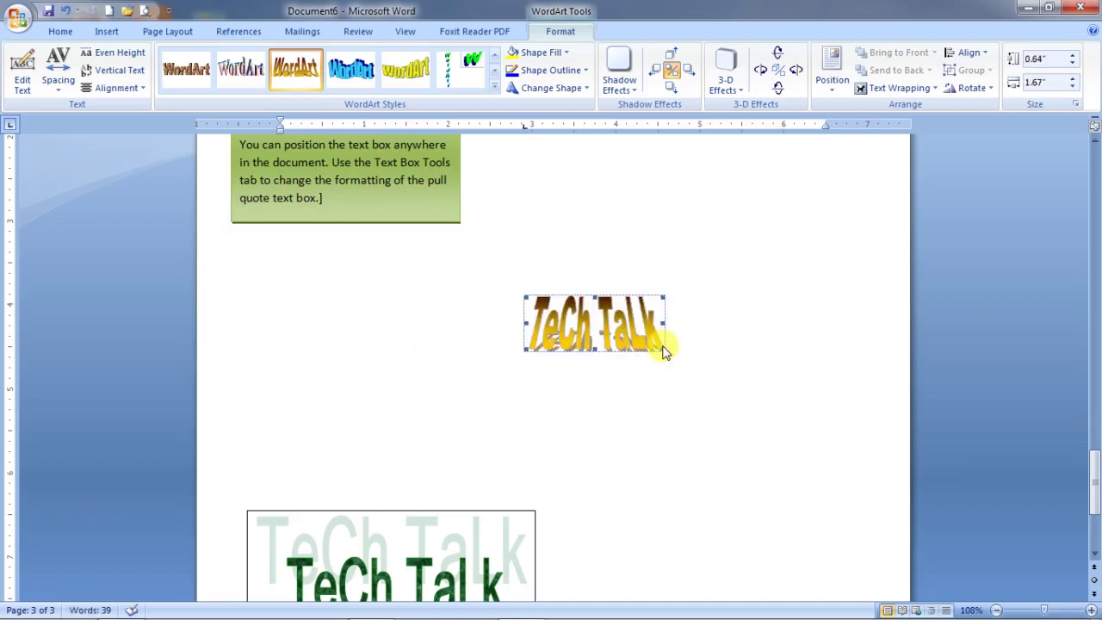
drag(663, 347, 824, 494)
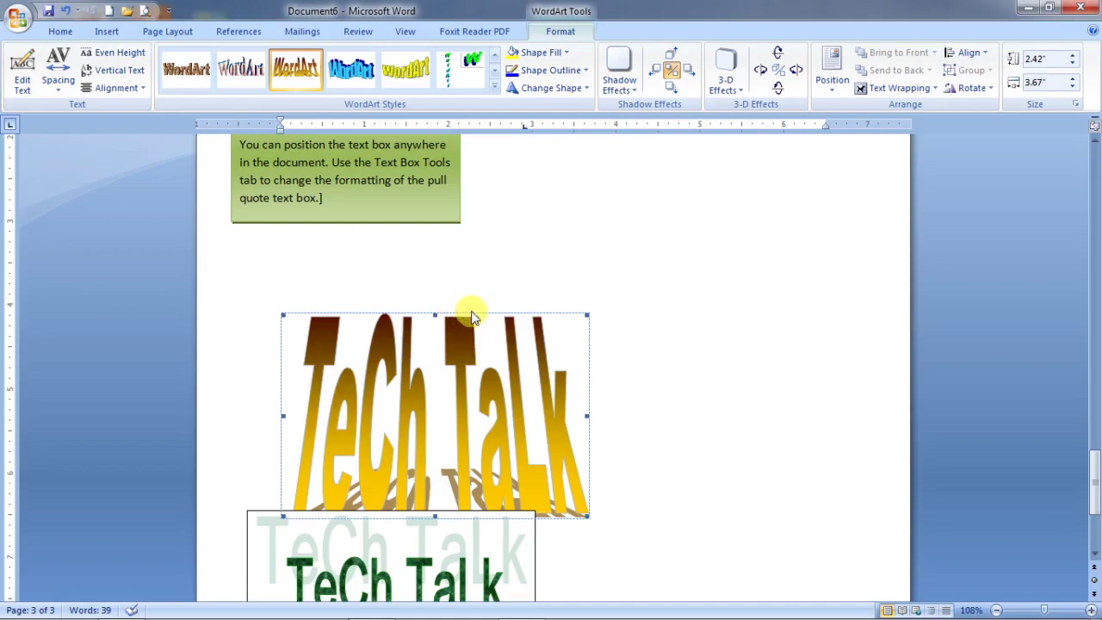
click(516, 317)
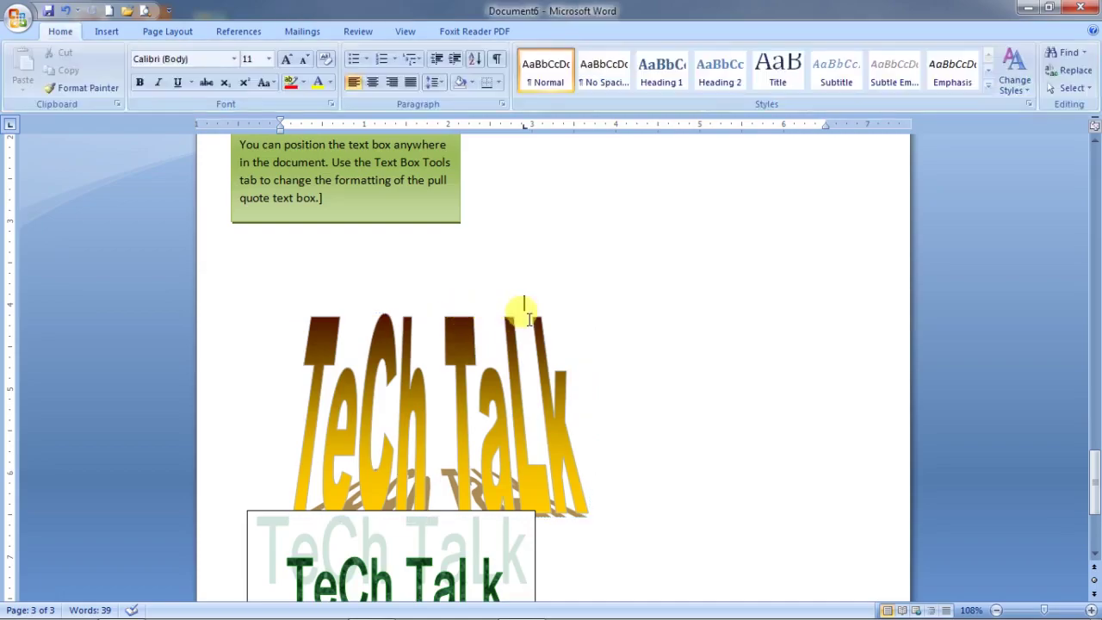
click(486, 388)
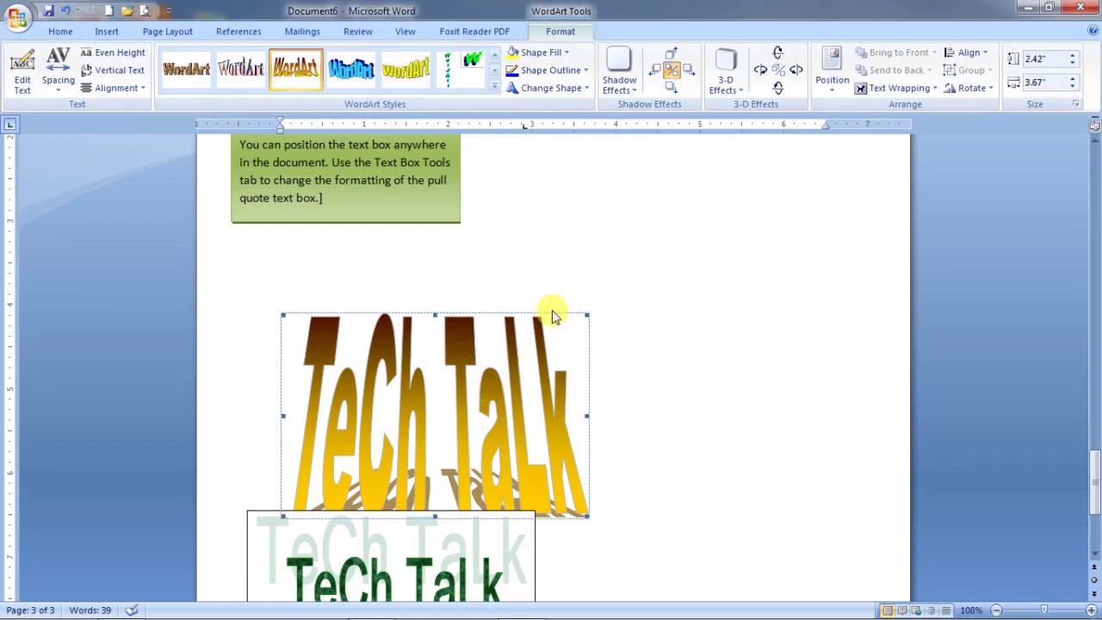
Step: Give the WordArt square text wrapping and move it up above the lower WordArt
click(911, 89)
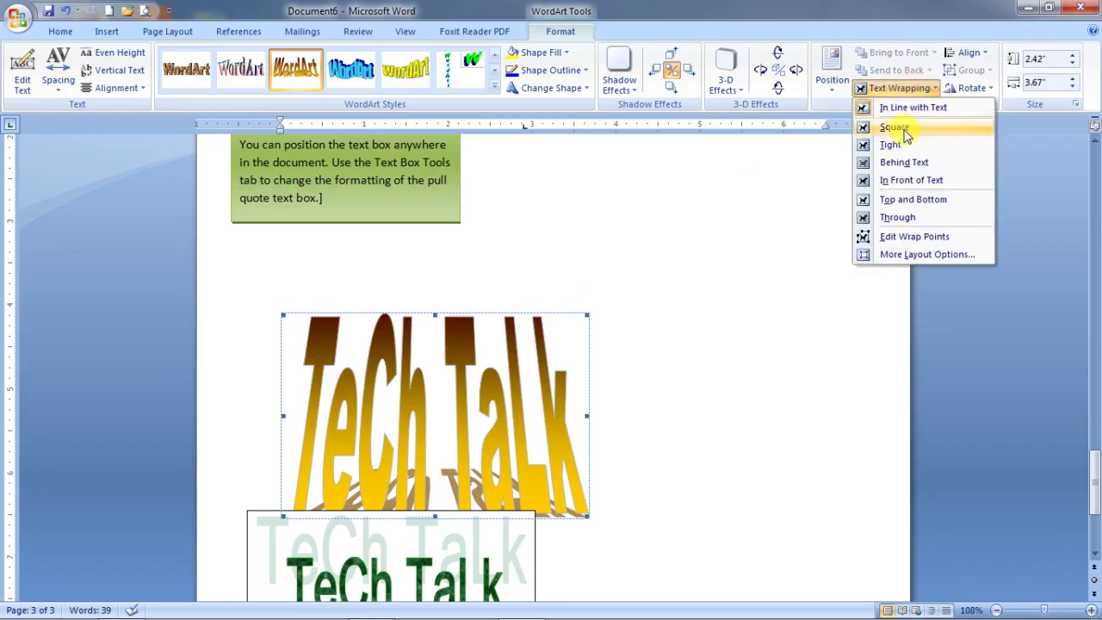
click(901, 130)
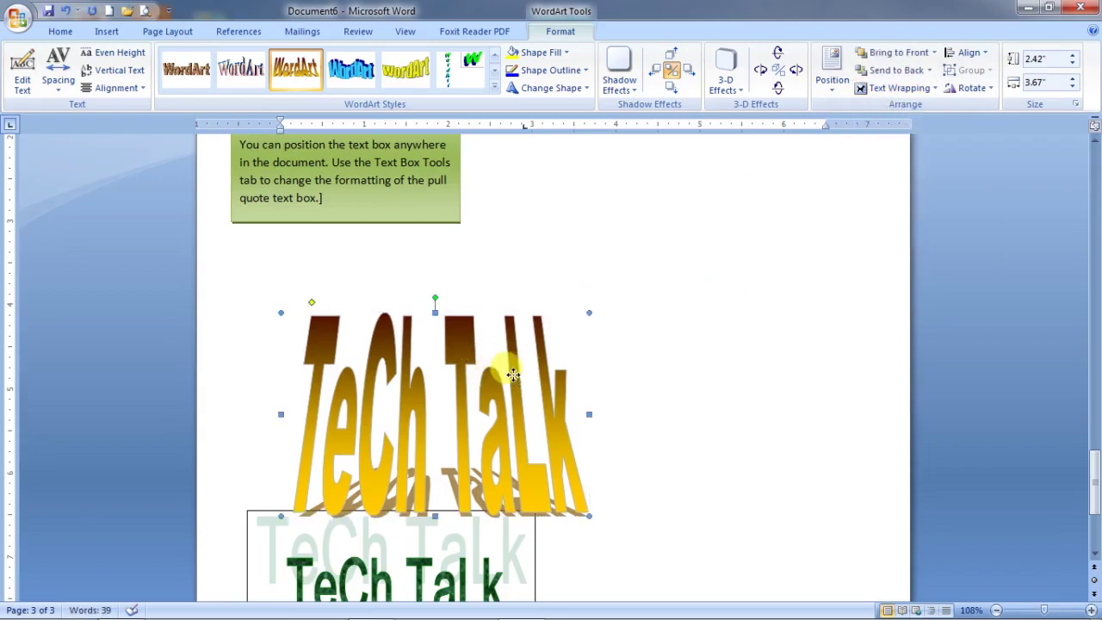
drag(754, 264, 444, 357)
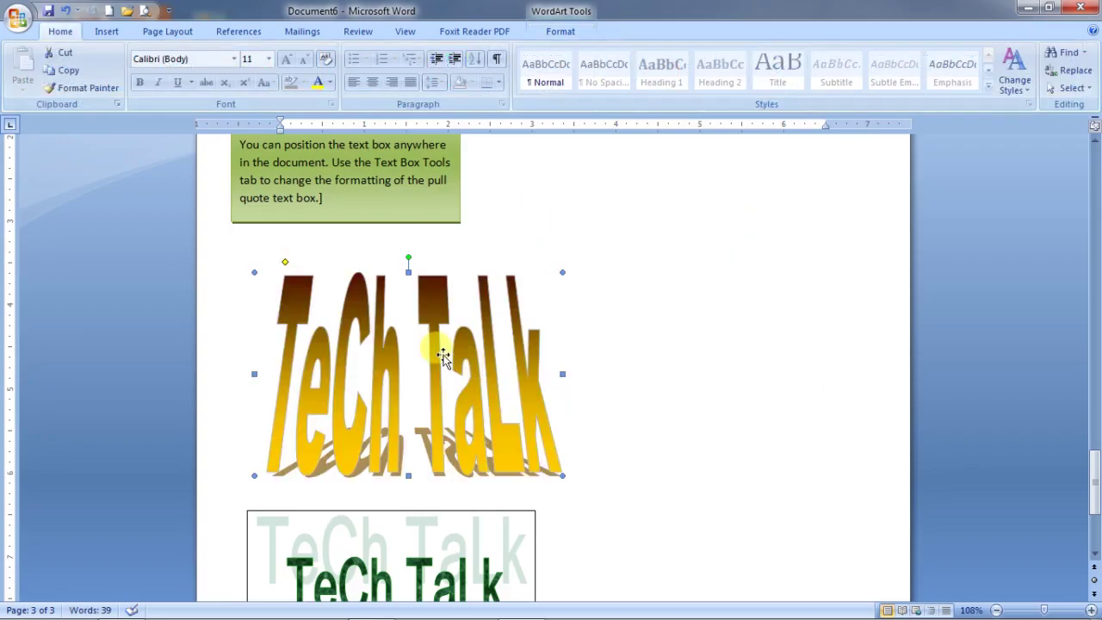
click(561, 34)
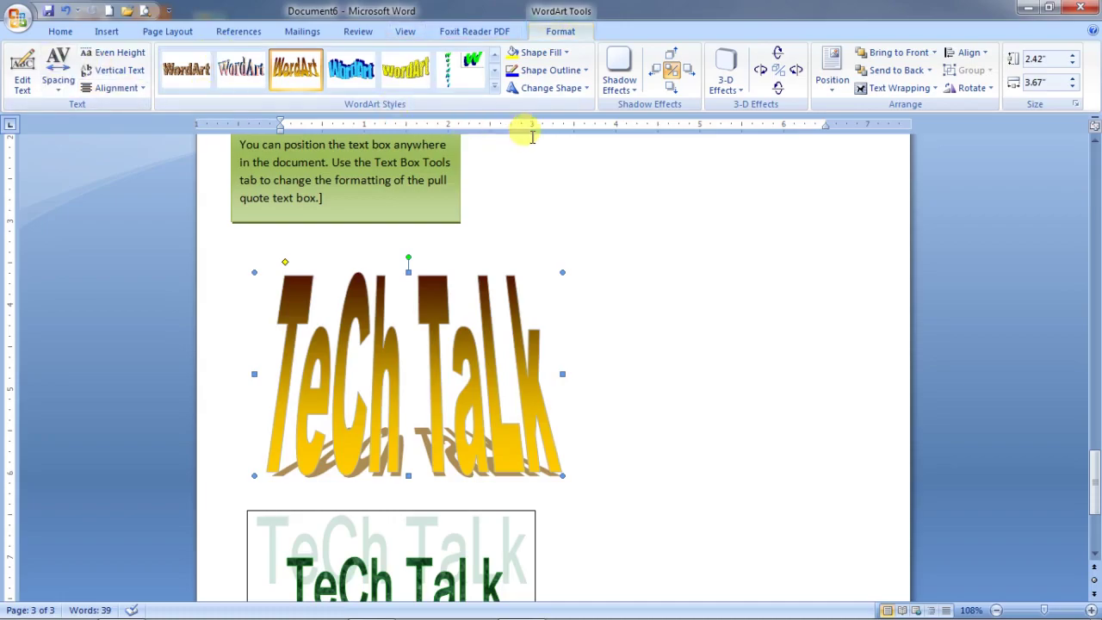
Step: Apply the orange 3-D WordArt style and the Curve Down shape to TeCh TaLk
click(496, 90)
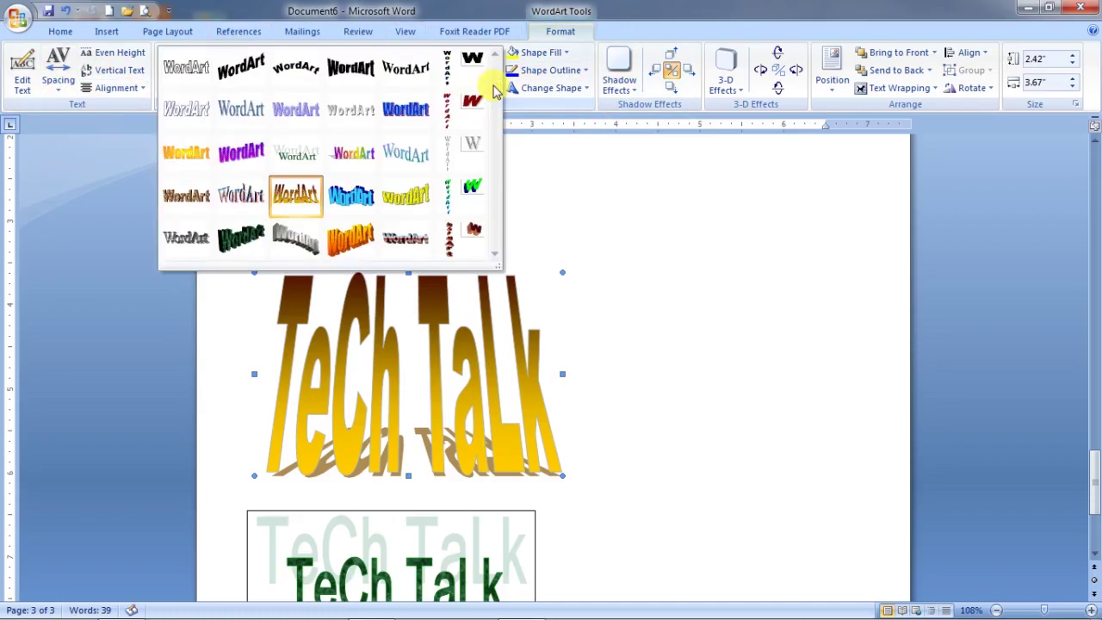
click(350, 241)
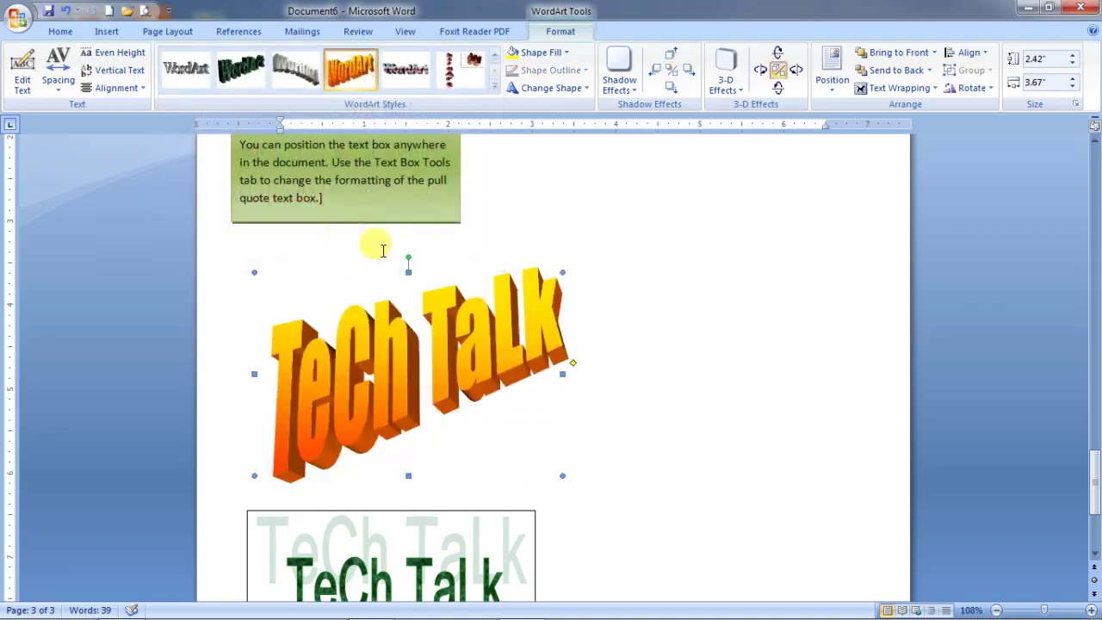
click(554, 53)
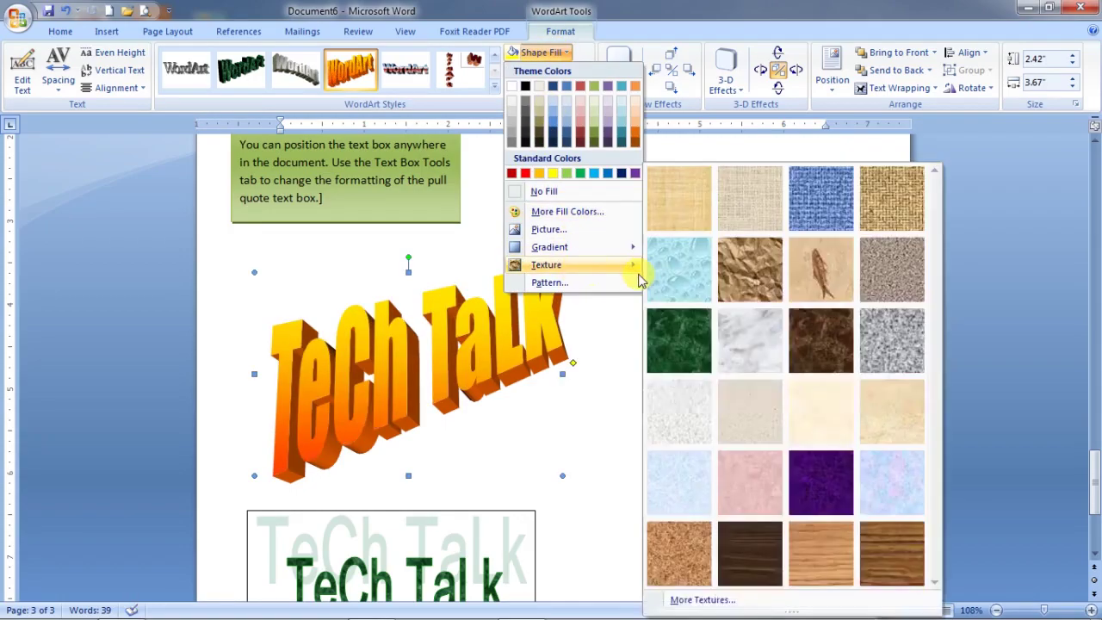
click(683, 179)
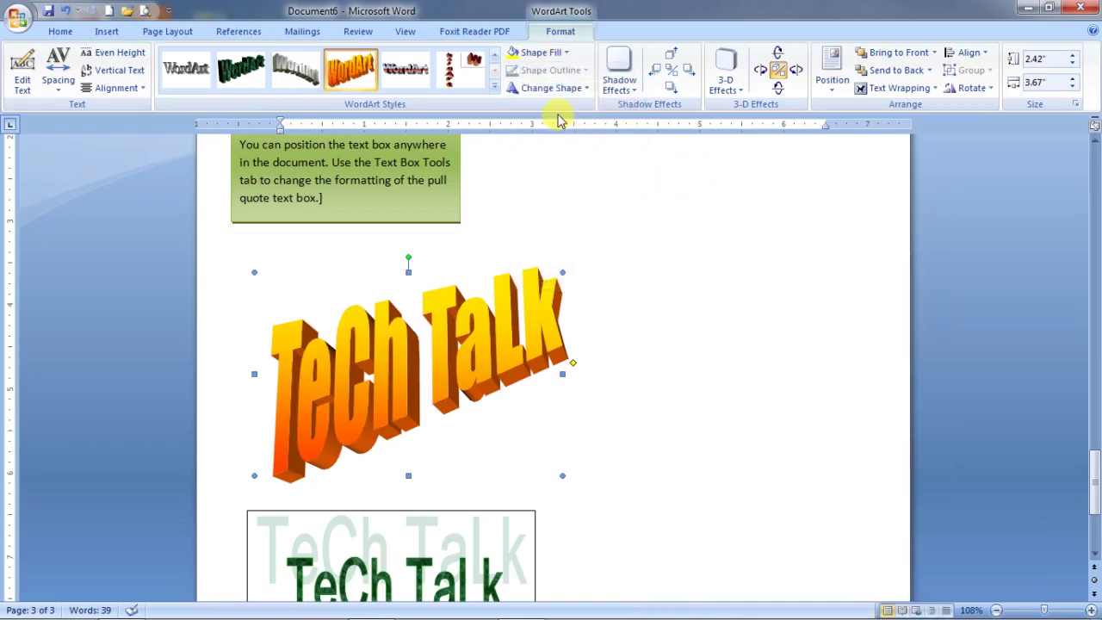
click(566, 89)
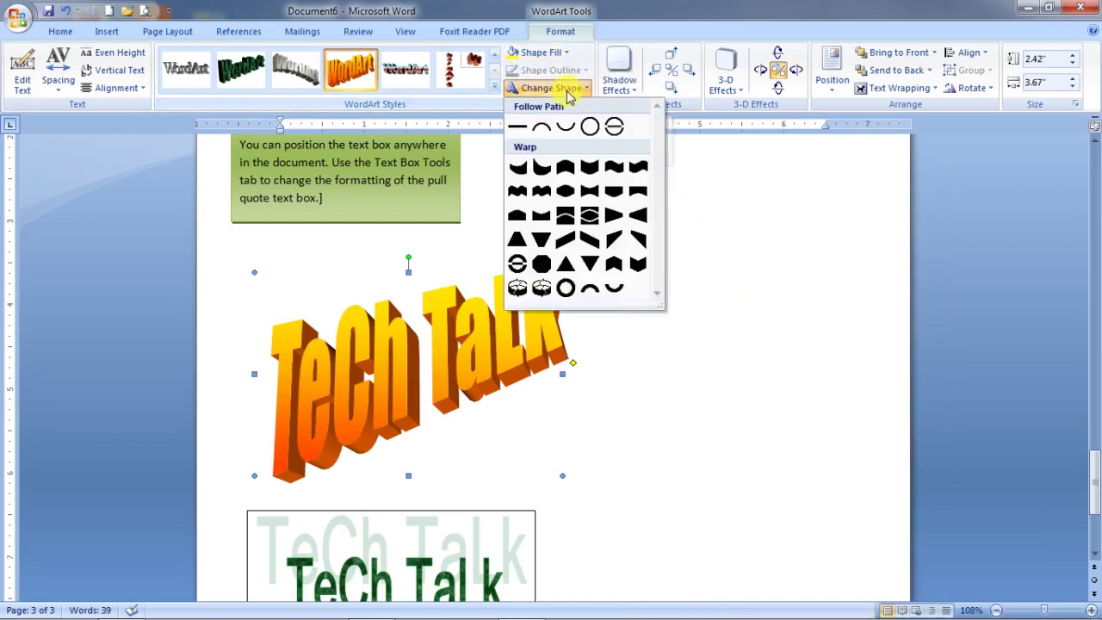
click(543, 172)
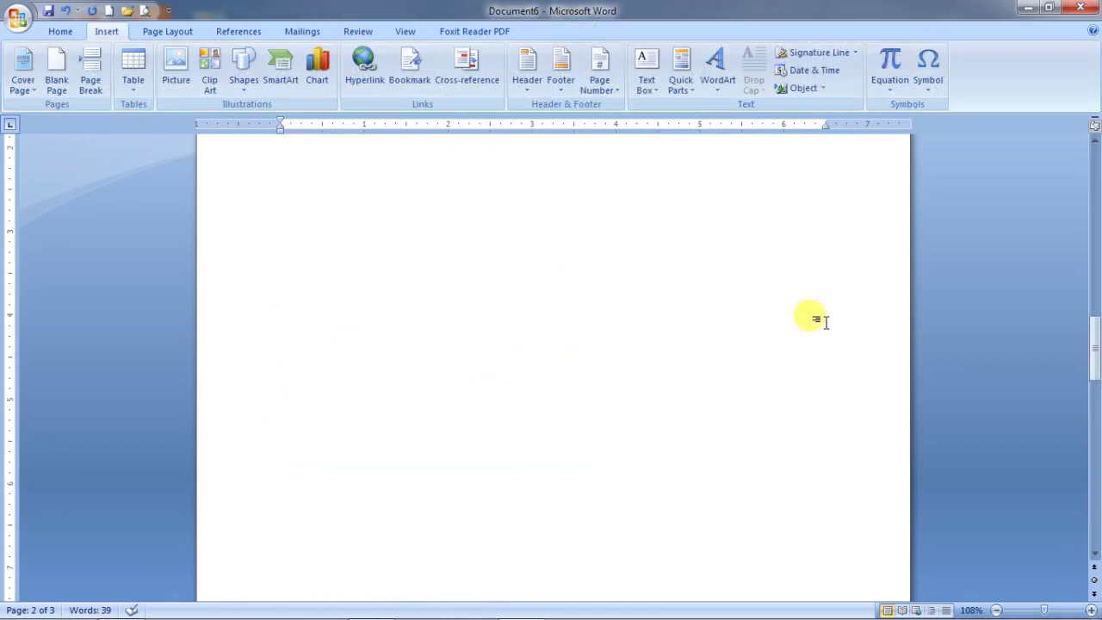
Step: Insert a © copyright symbol on page 2 and select it
click(930, 93)
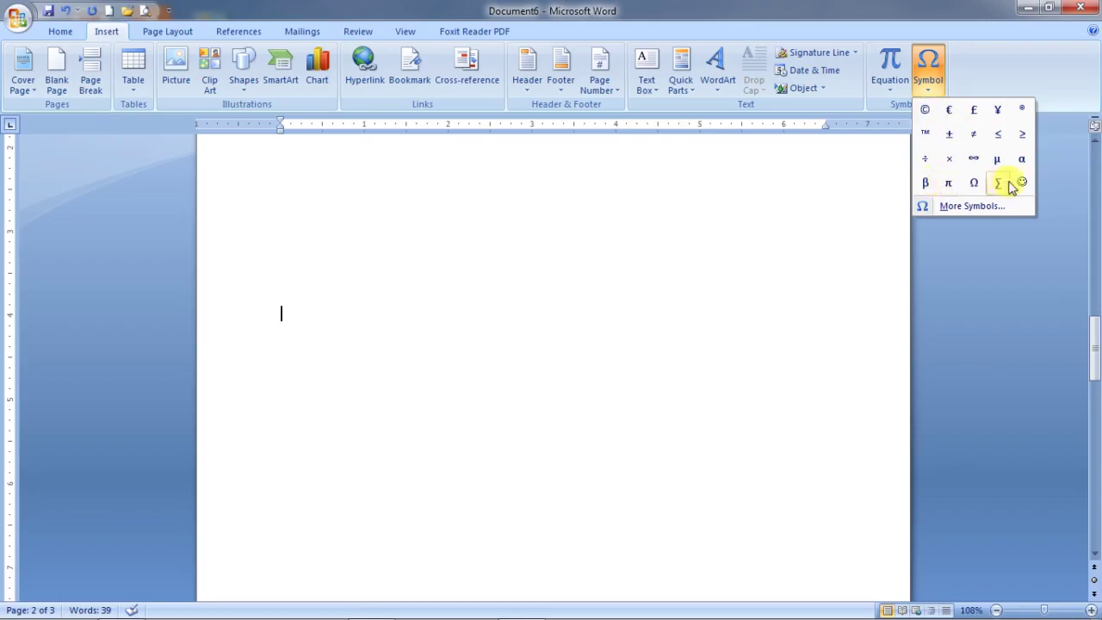
click(927, 112)
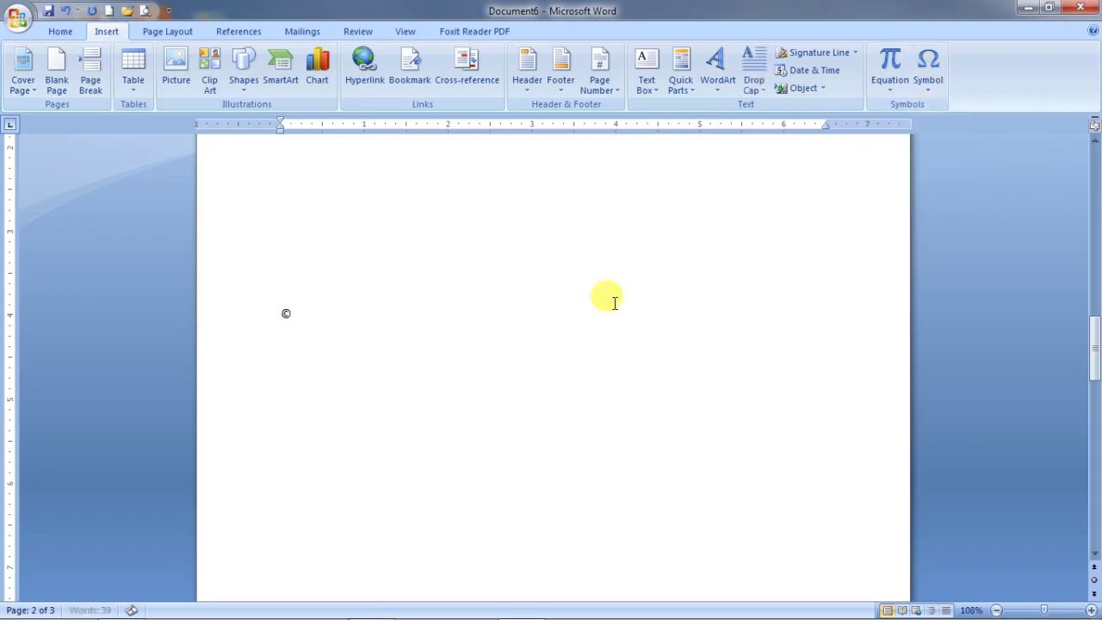
drag(305, 316, 278, 315)
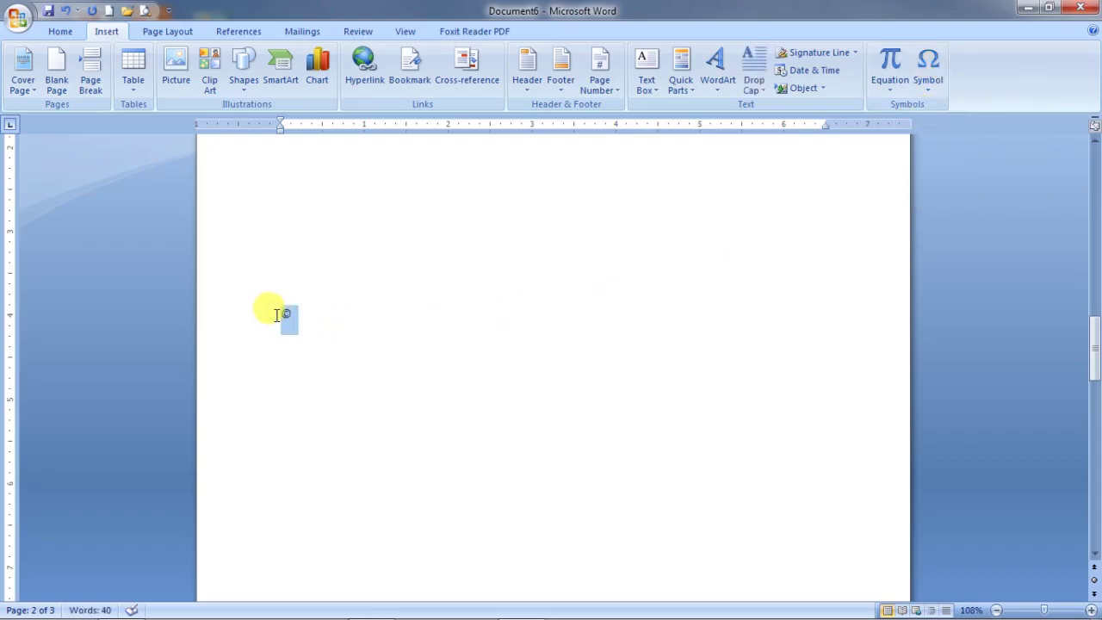
Step: Grow the © symbol to 80 points and make it bold italic
click(61, 33)
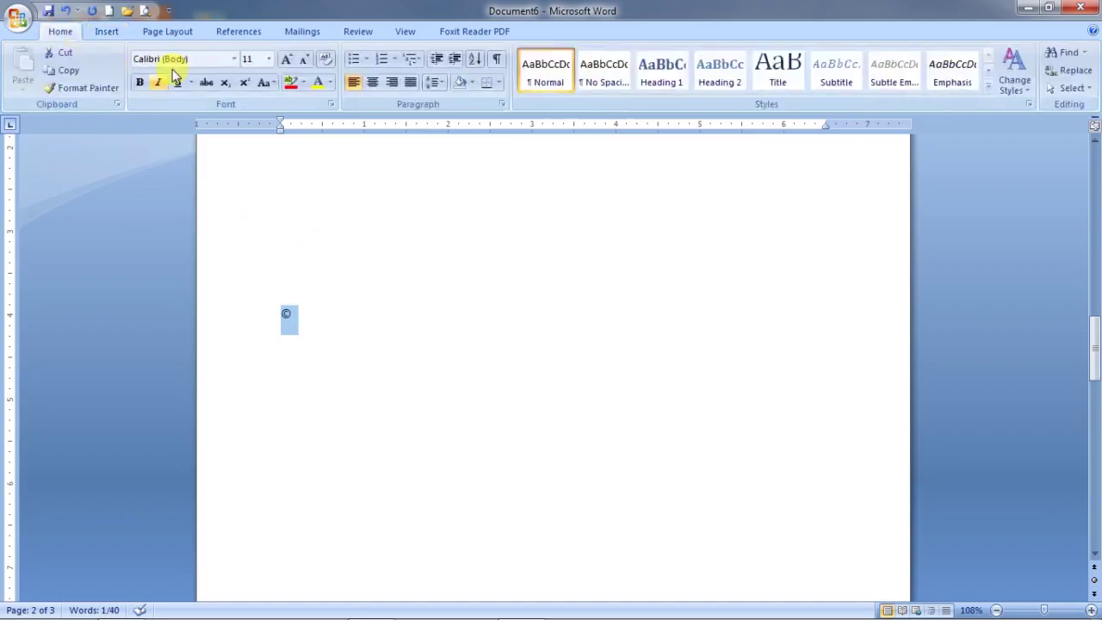
click(288, 59)
click(288, 59)
click(288, 58)
click(288, 59)
click(289, 59)
click(289, 58)
click(288, 59)
click(289, 58)
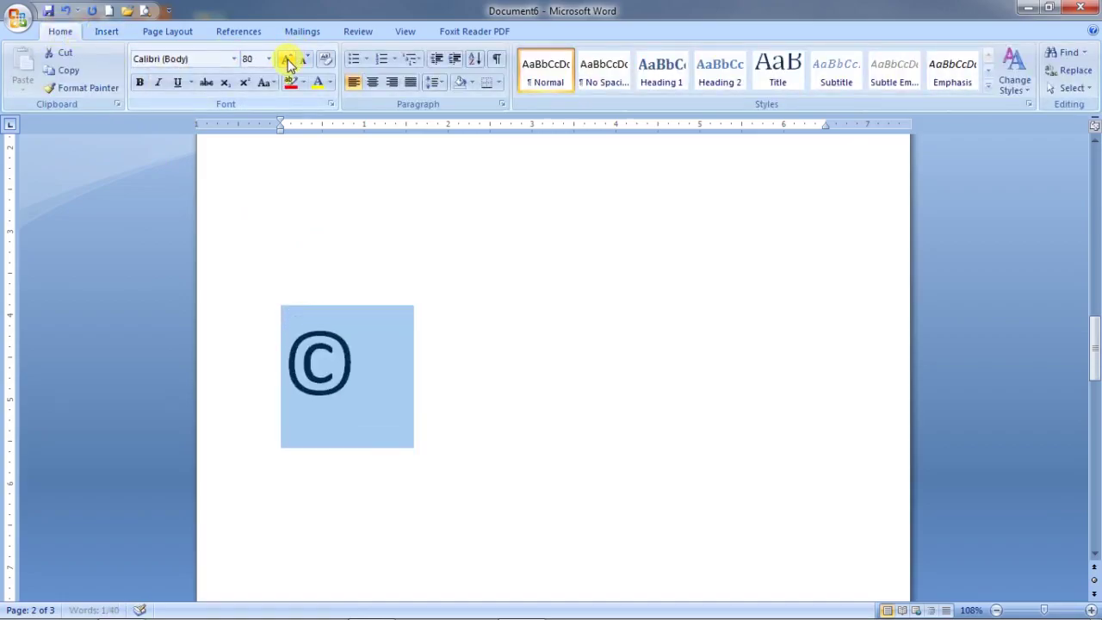
click(141, 83)
click(160, 83)
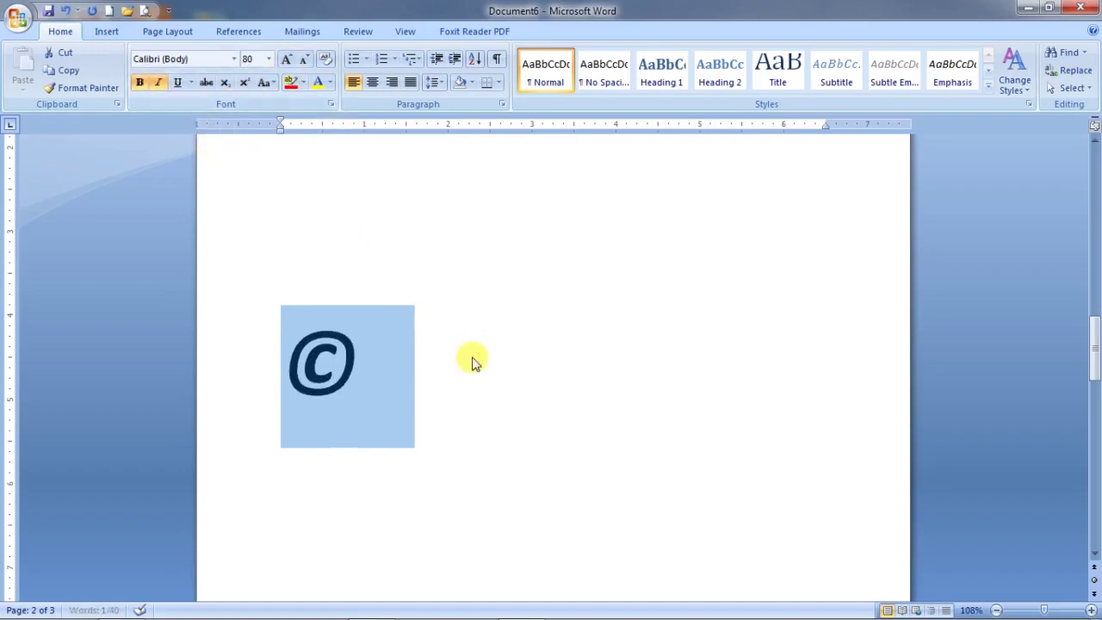
Step: Type 'Copy Right' right after the © symbol
click(383, 366)
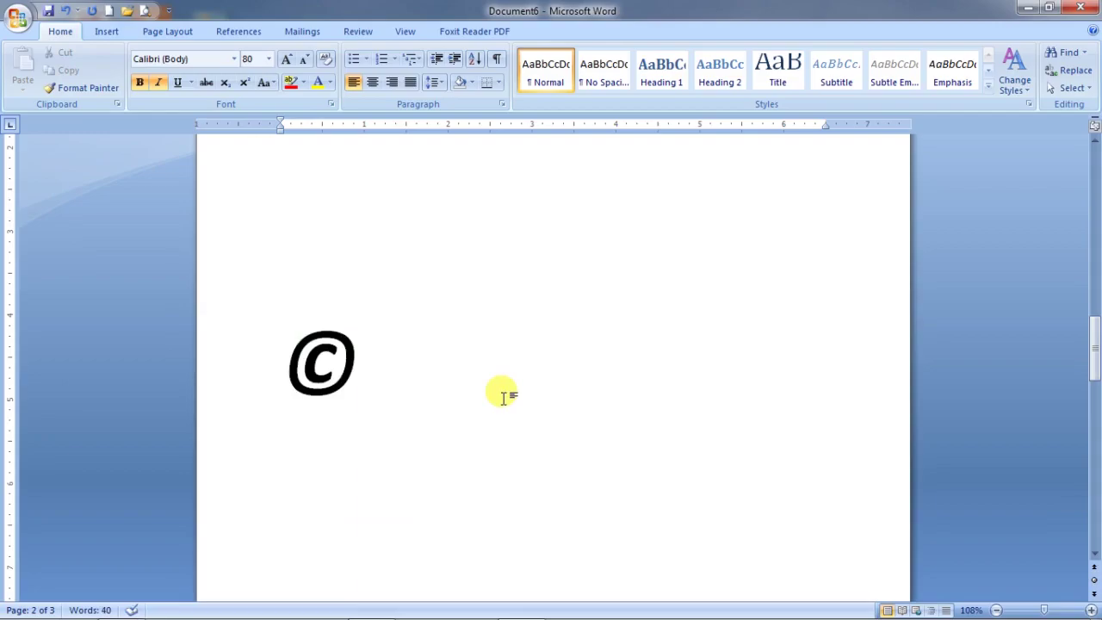
text(Co)
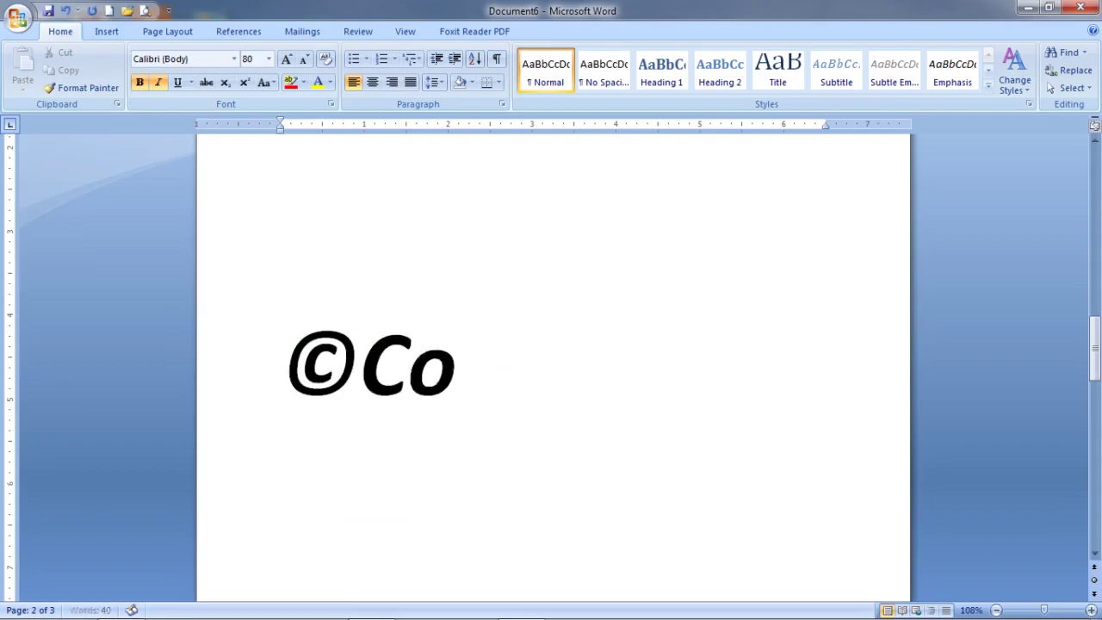
text(py Right)
click(106, 31)
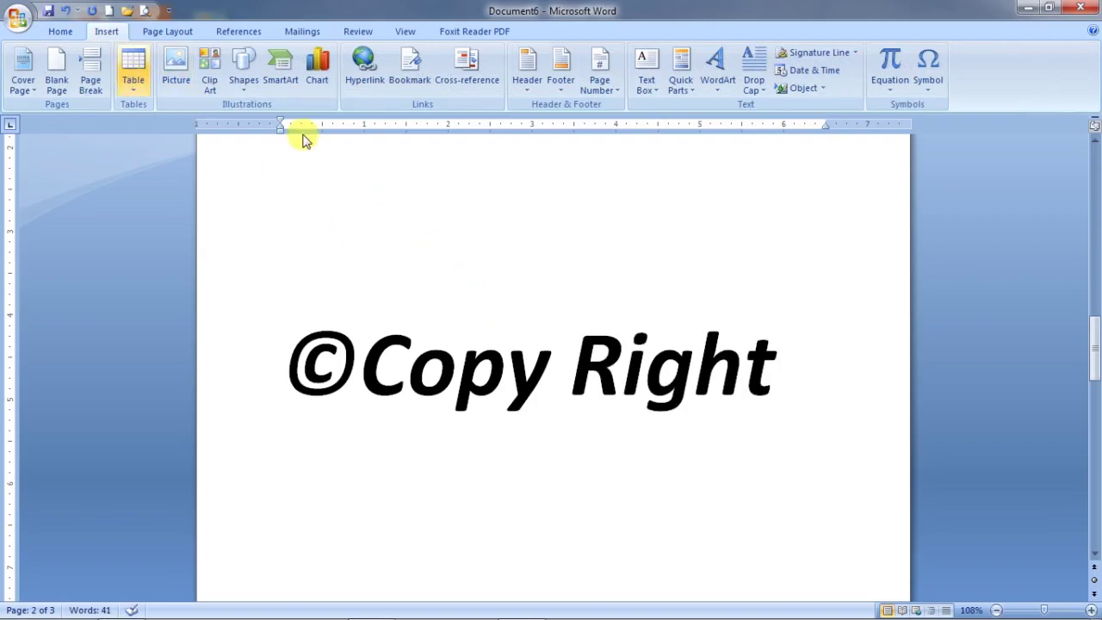
click(930, 82)
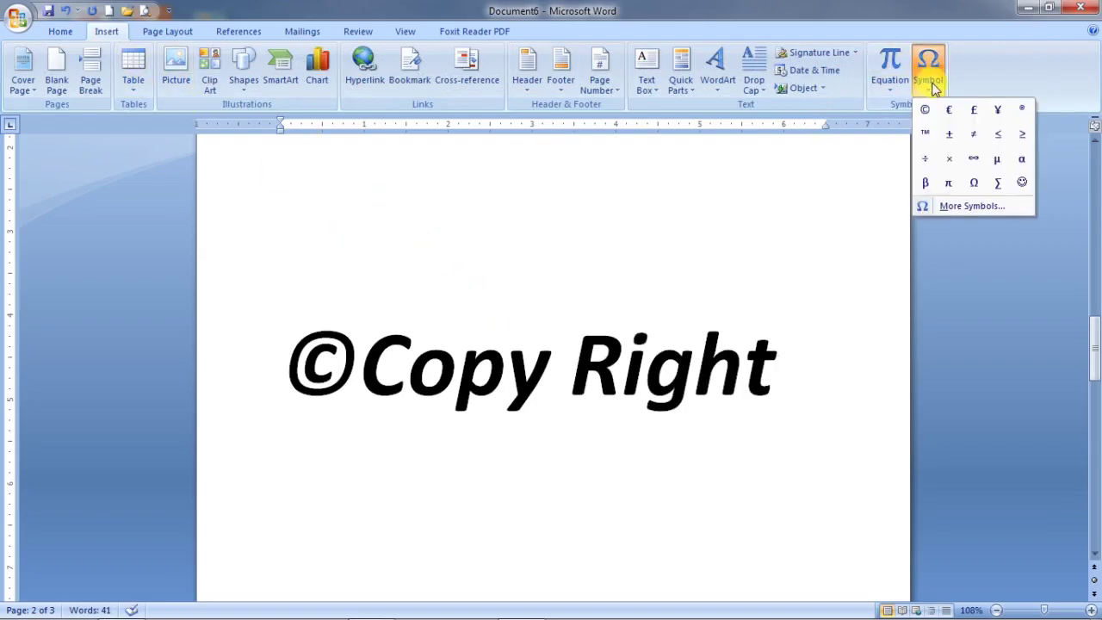
click(951, 207)
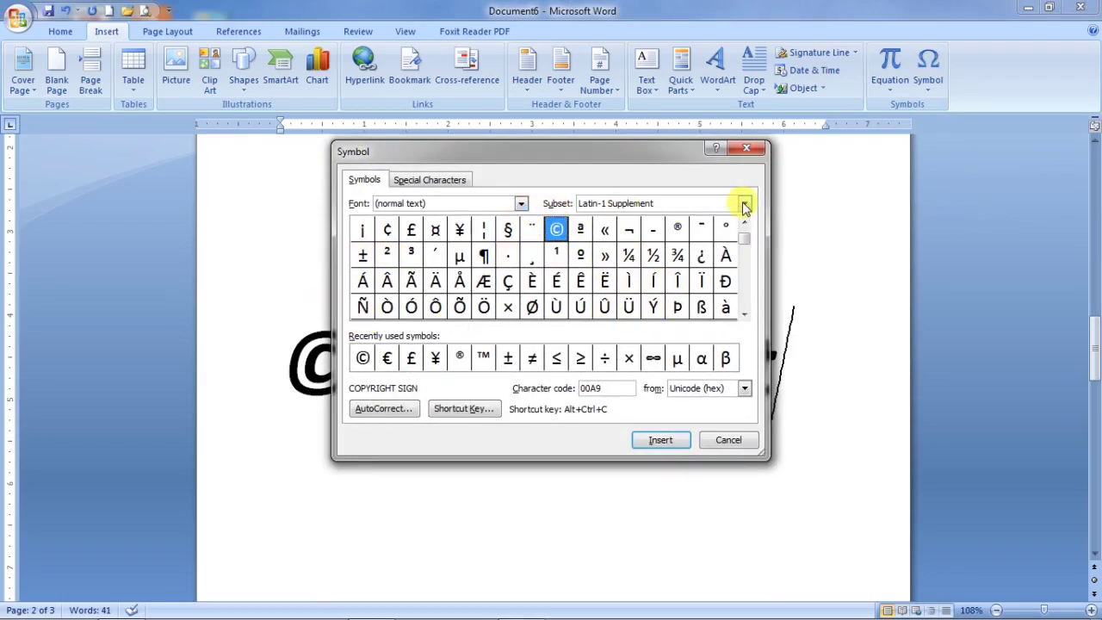
click(440, 183)
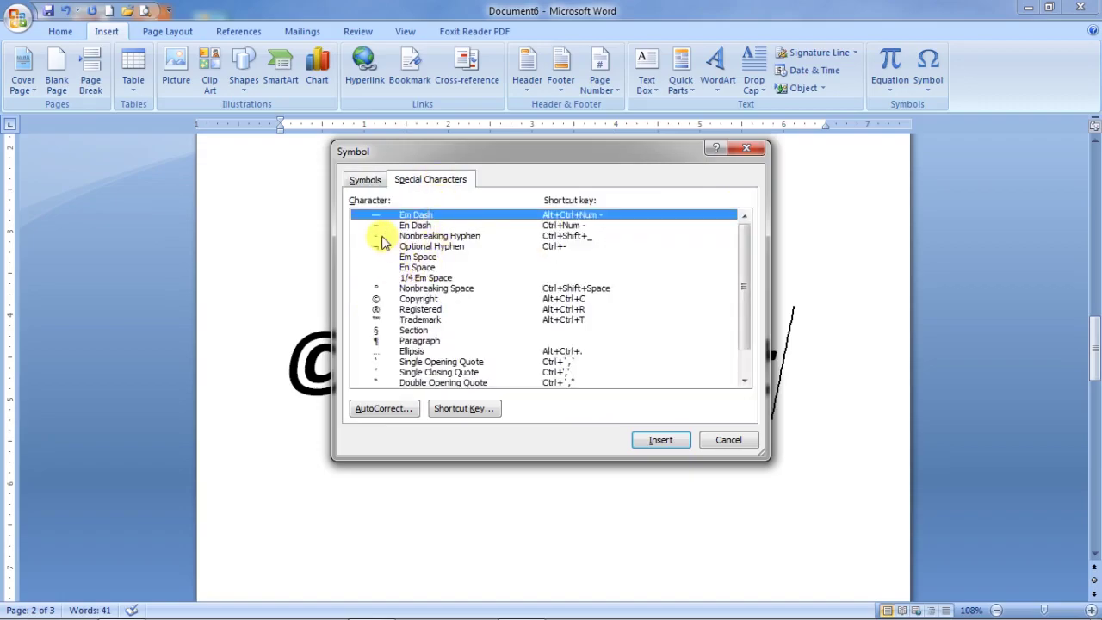
scroll(382, 242, down, 1)
scroll(376, 353, up, 1)
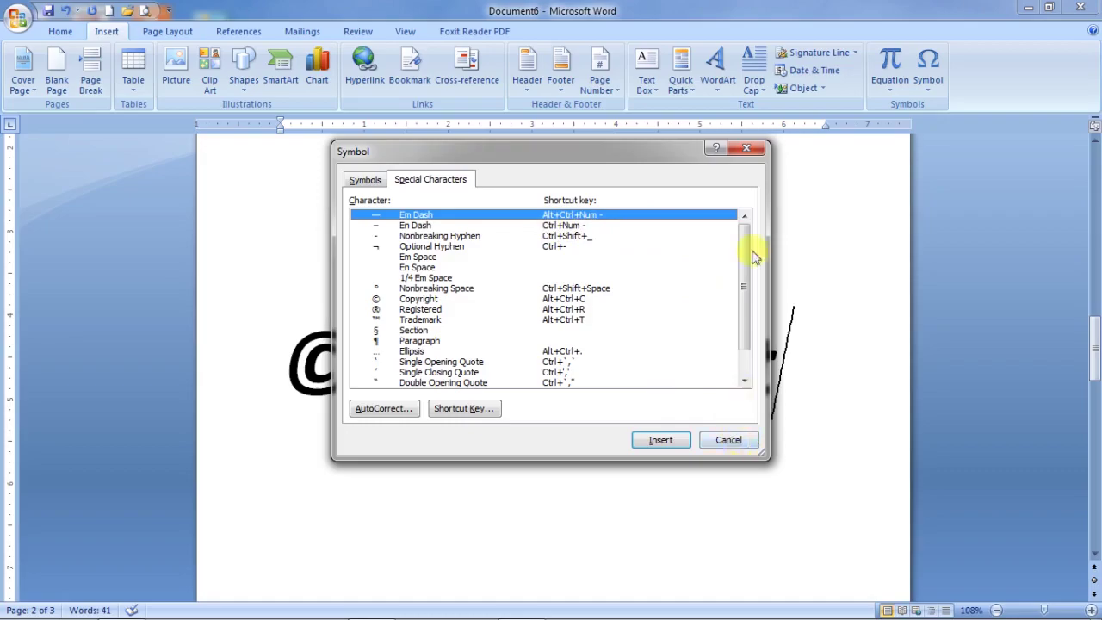
click(753, 159)
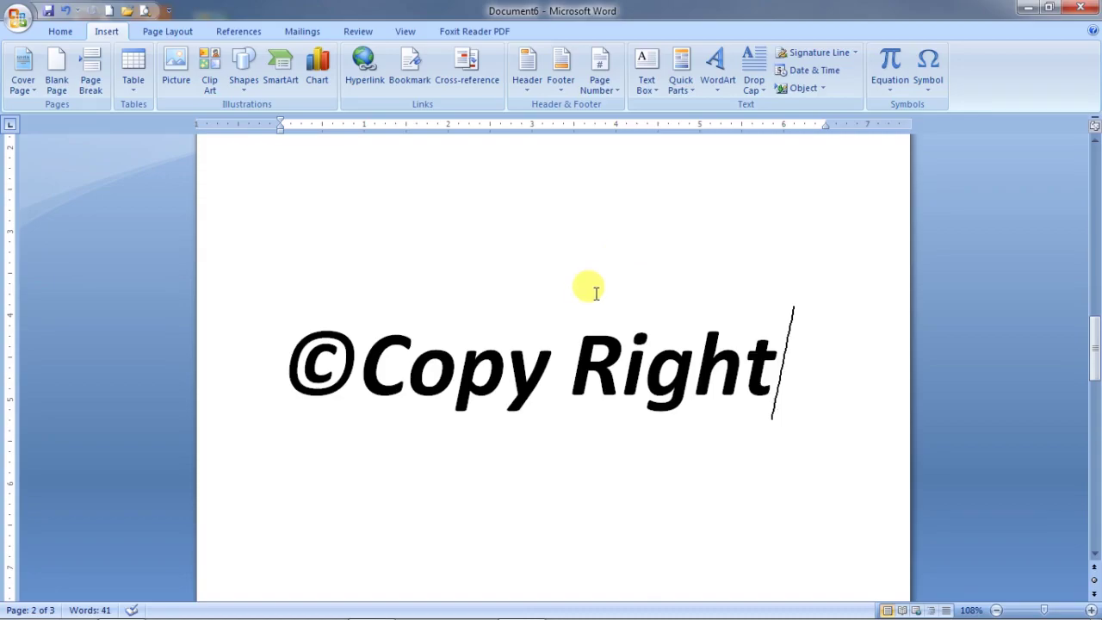
Step: Switch the ribbon to the Page Layout tab
click(168, 31)
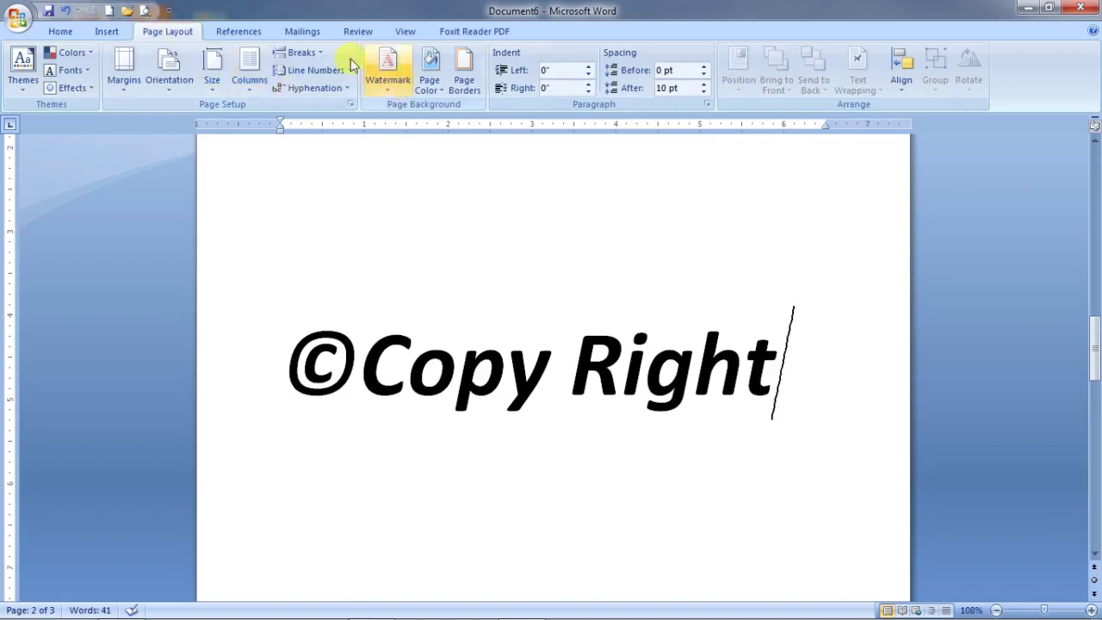